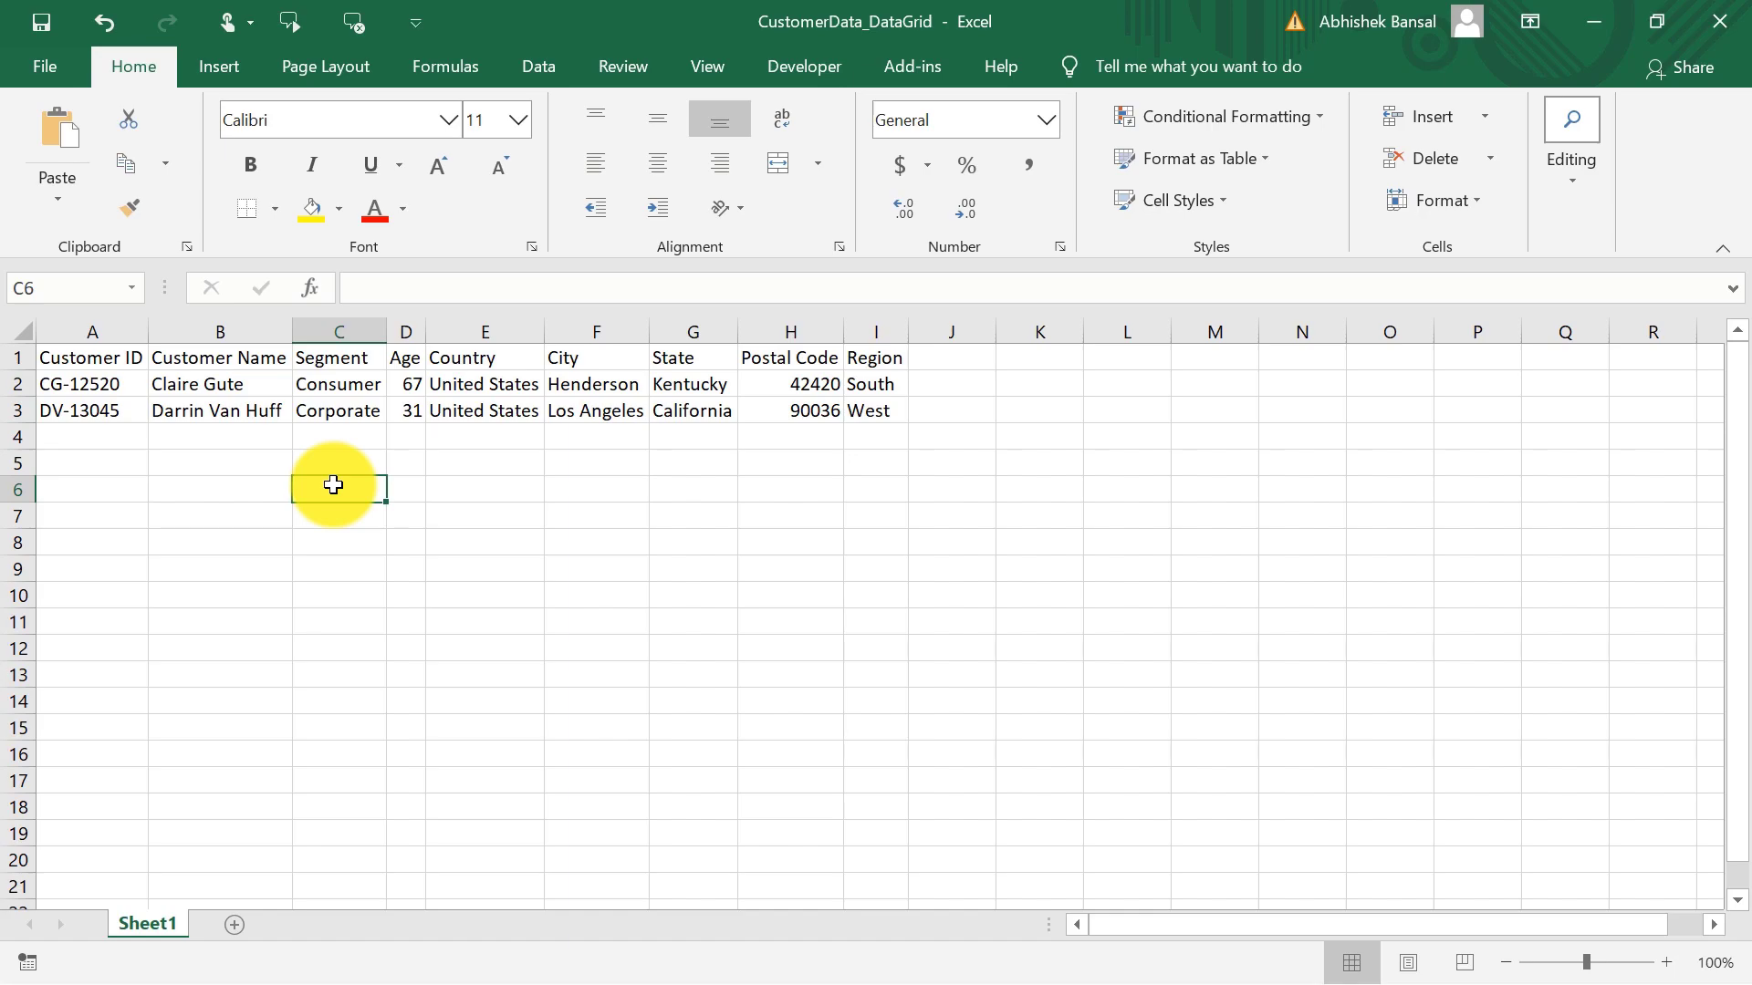
Switch from the Excel workbook to Spoon and create a new transformation.
{"action": "key", "text": "alt+Tab"}
{"action": "key", "text": "alt+Tab"}
{"action": "key", "text": "alt+Tab"}
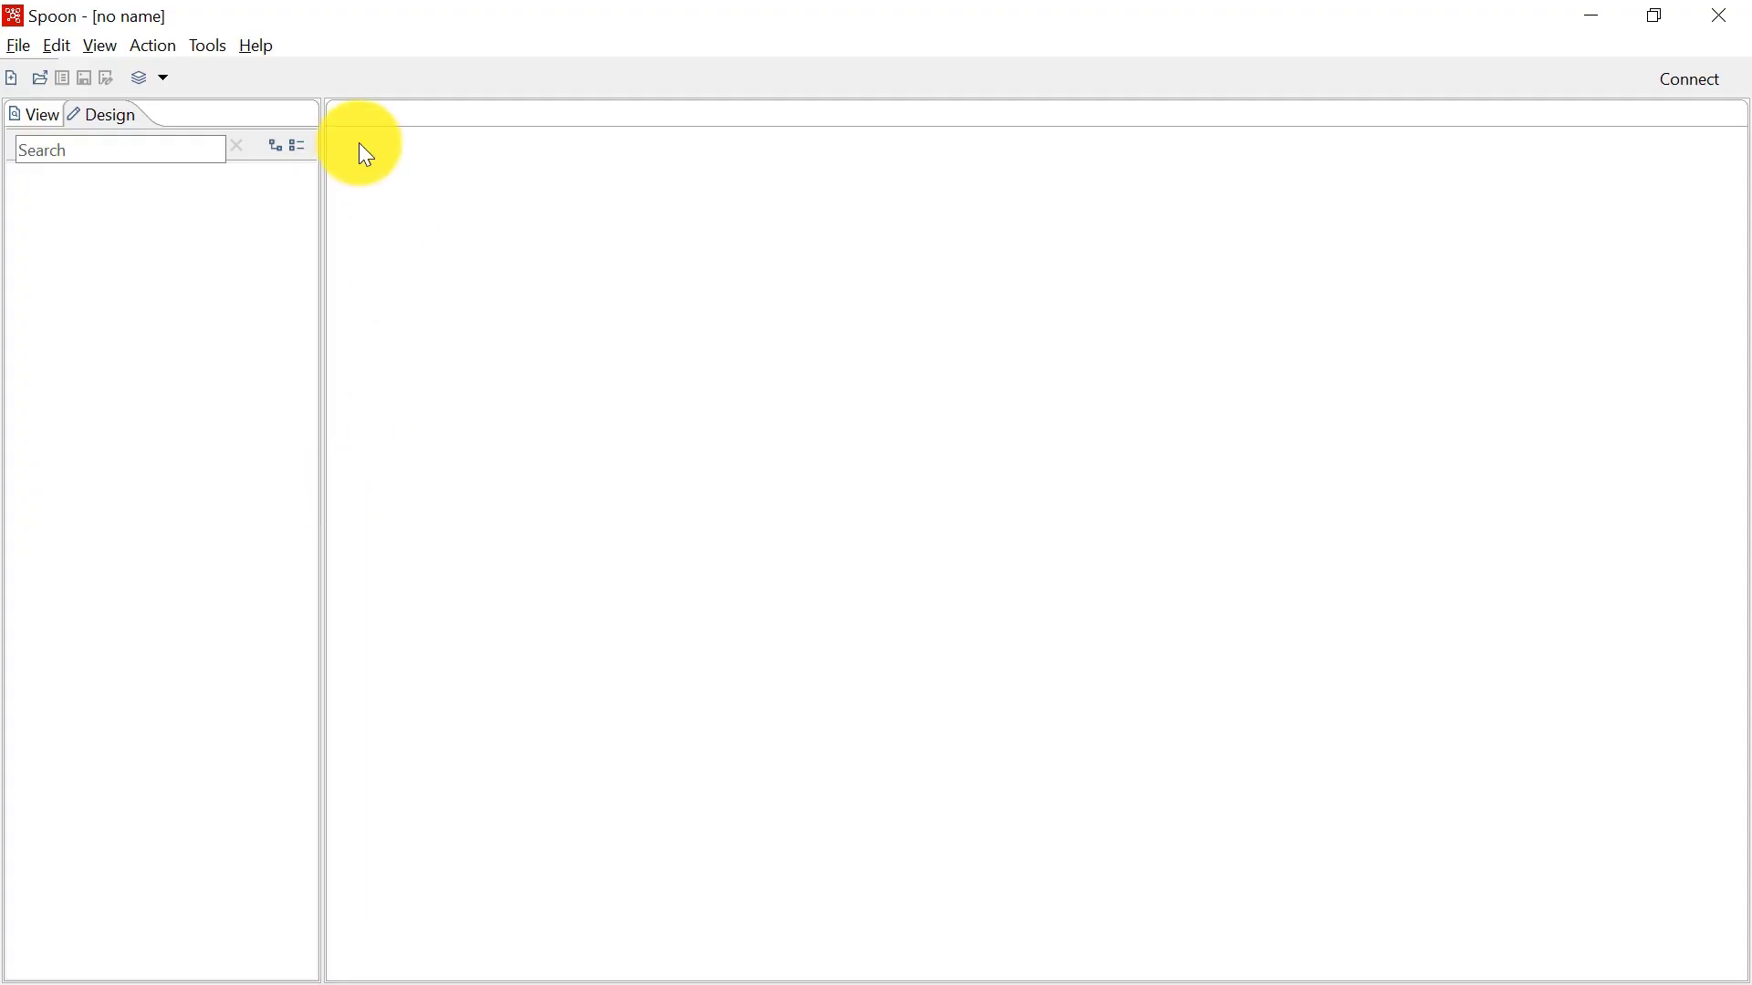
{"action": "left_click", "coordinate": [20, 49]}
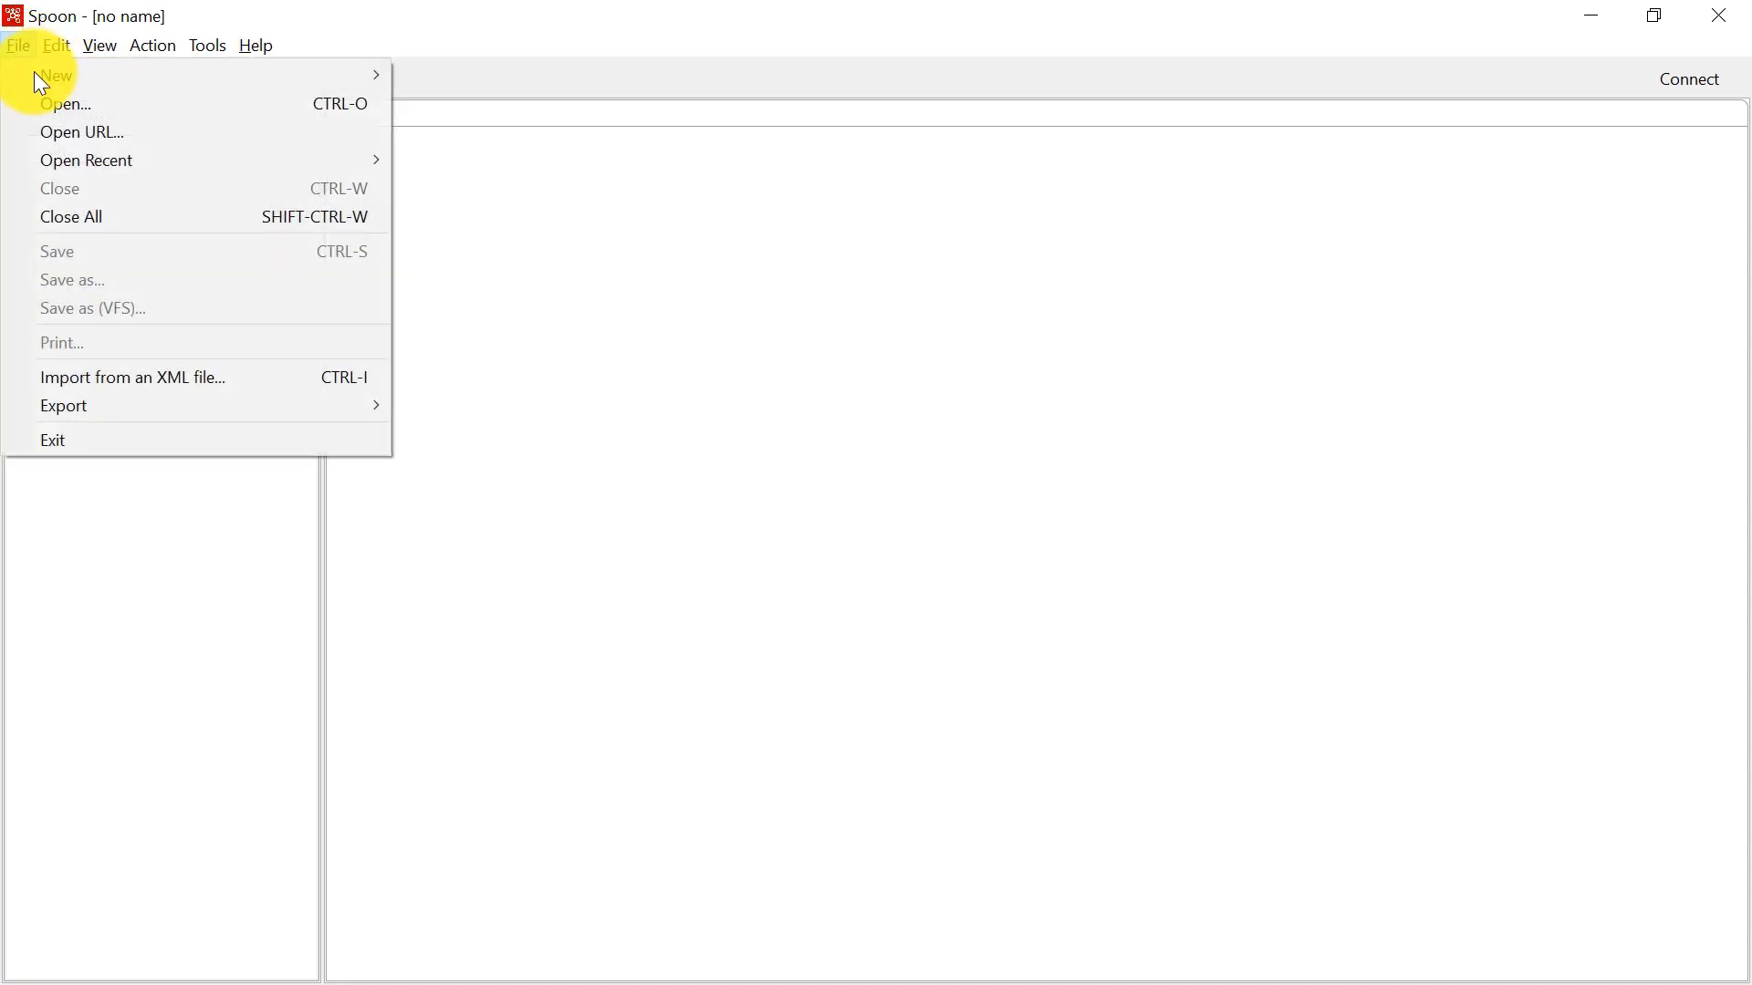
{"action": "mouse_move", "coordinate": [43, 86]}
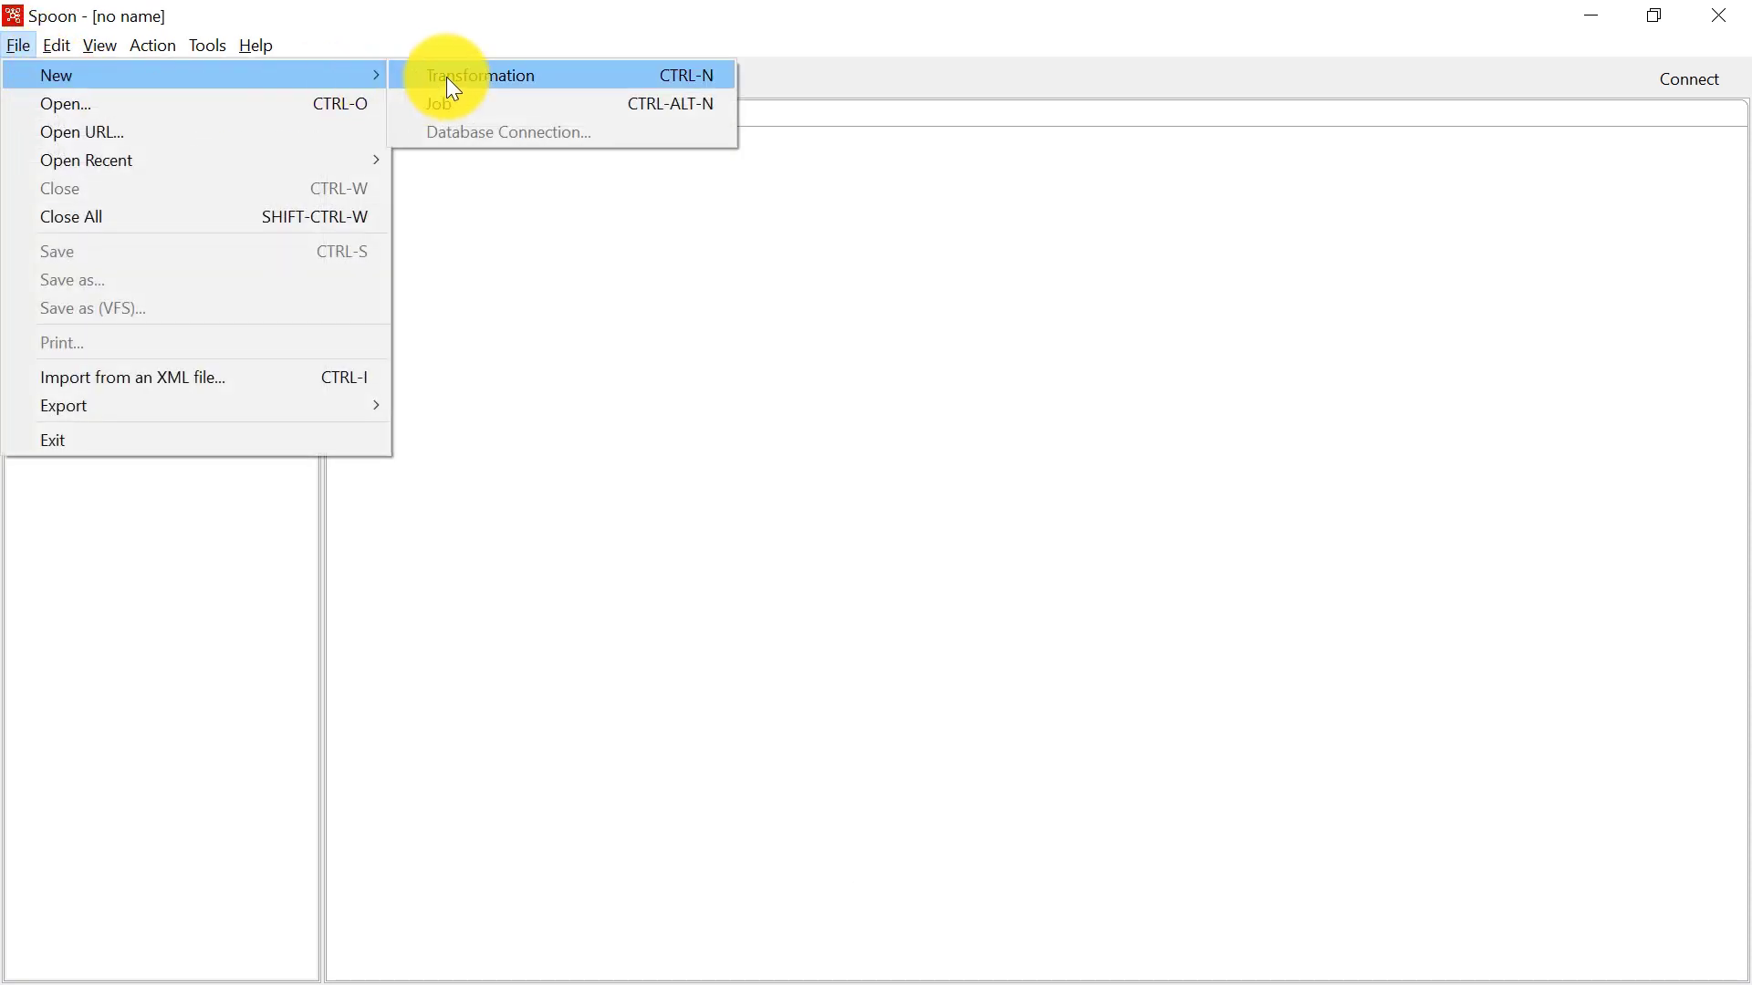
{"action": "left_click", "coordinate": [446, 77]}
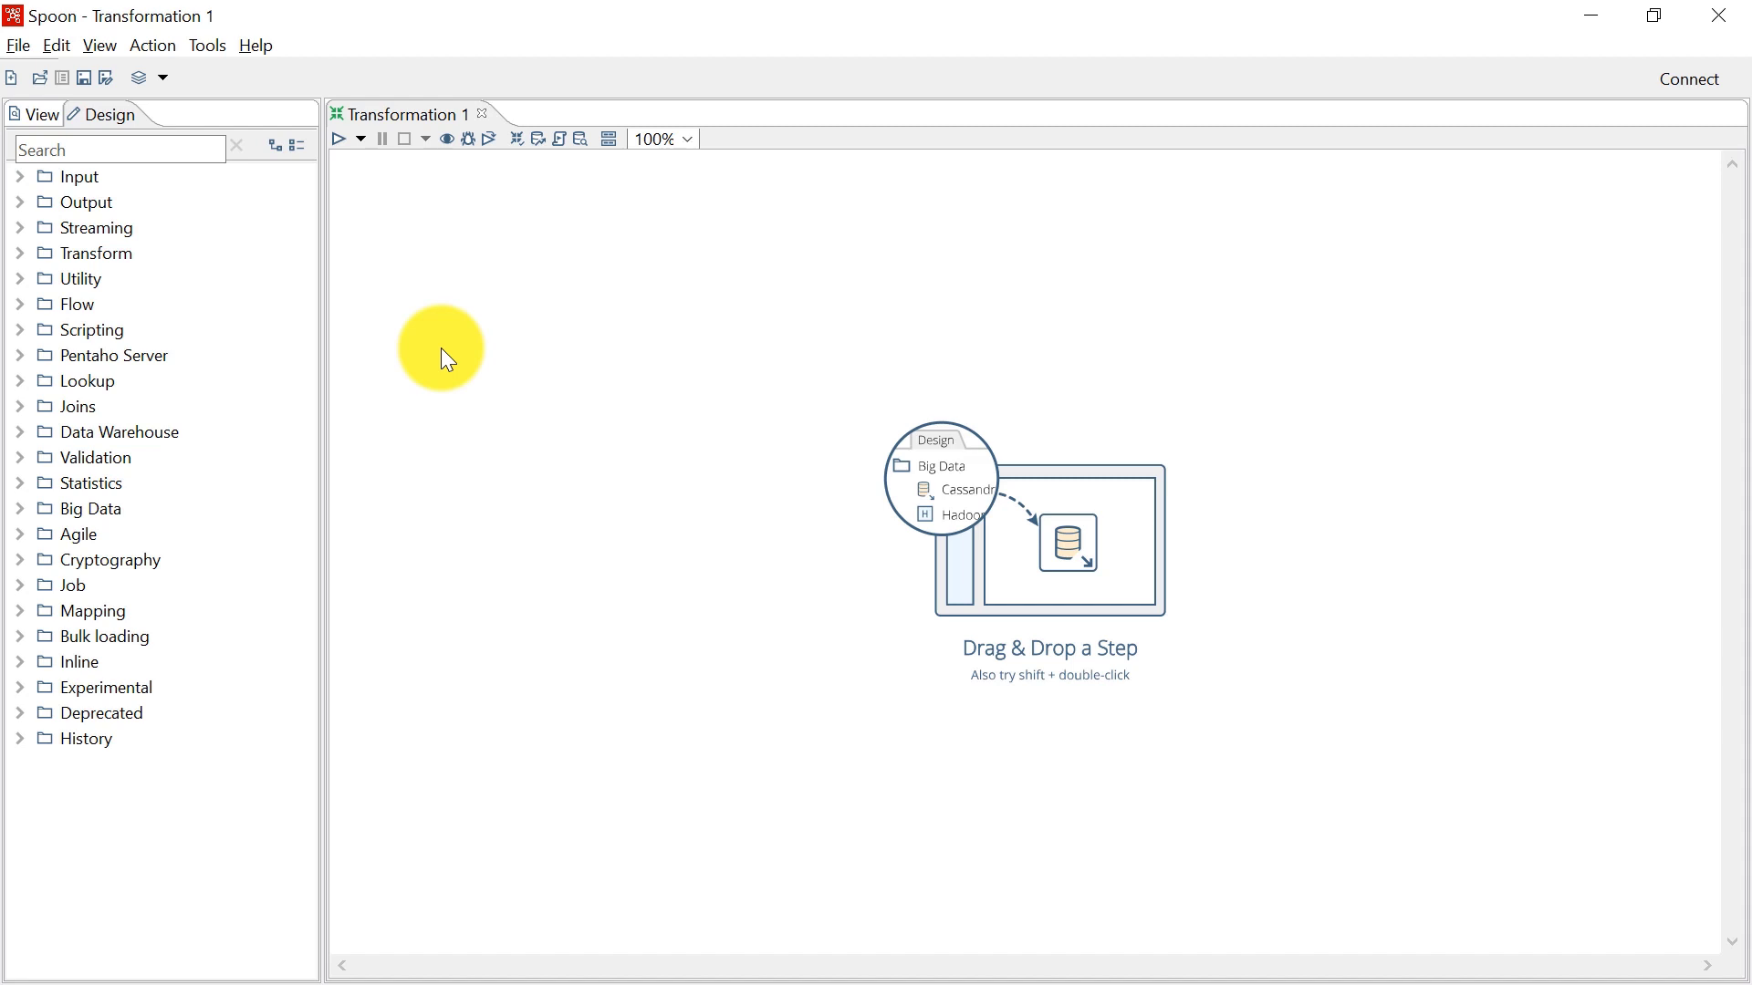
Add a Data grid input step to the canvas and set its step name to Manual Input.
{"action": "left_click", "coordinate": [21, 176]}
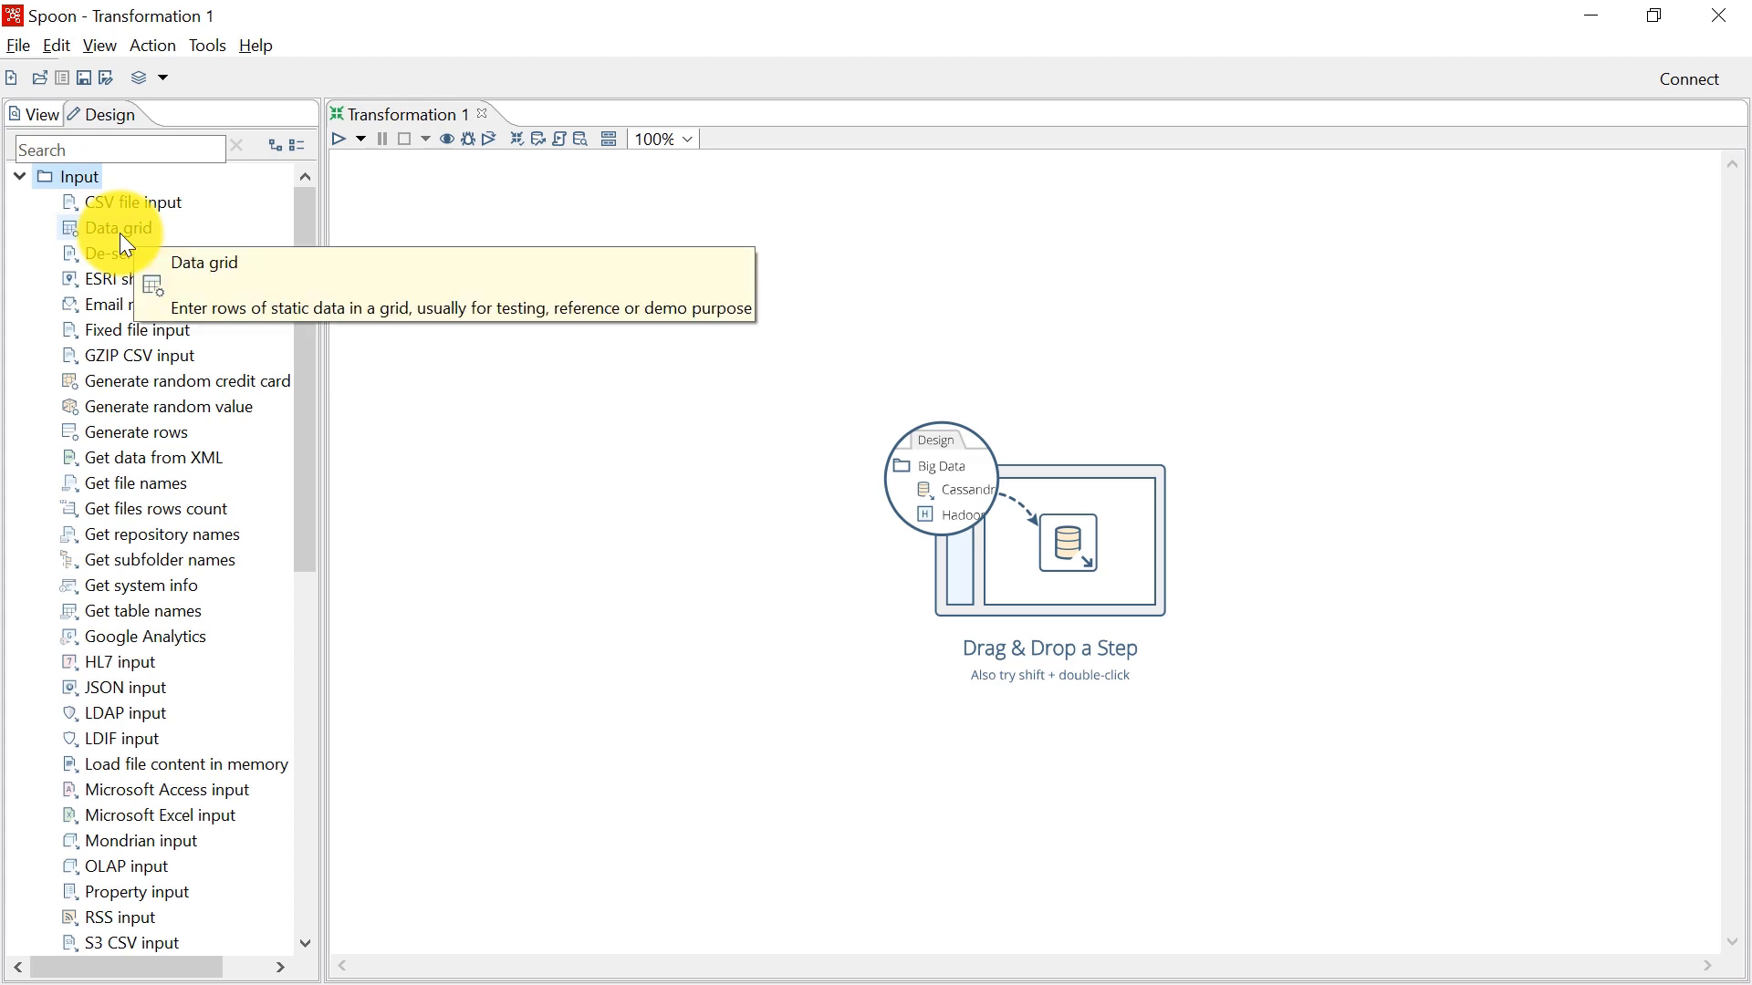
{"action": "left_click_drag", "start_coordinate": [119, 232], "coordinate": [557, 251]}
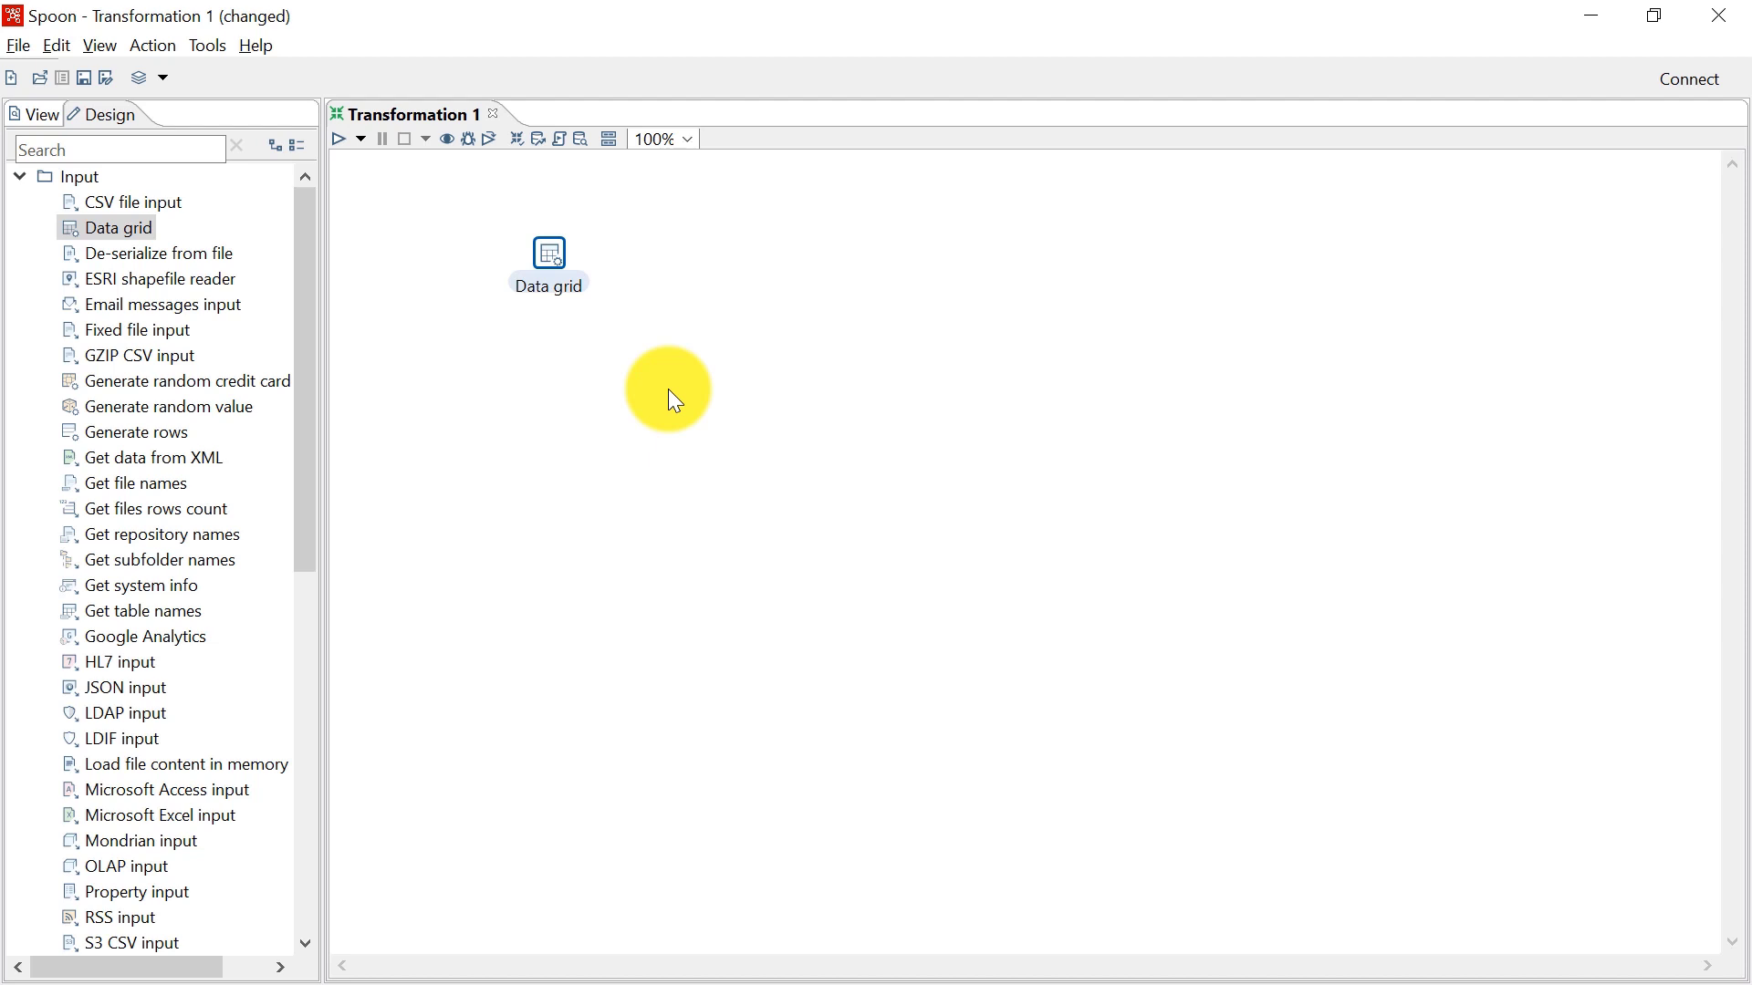
{"action": "double_click", "coordinate": [552, 255]}
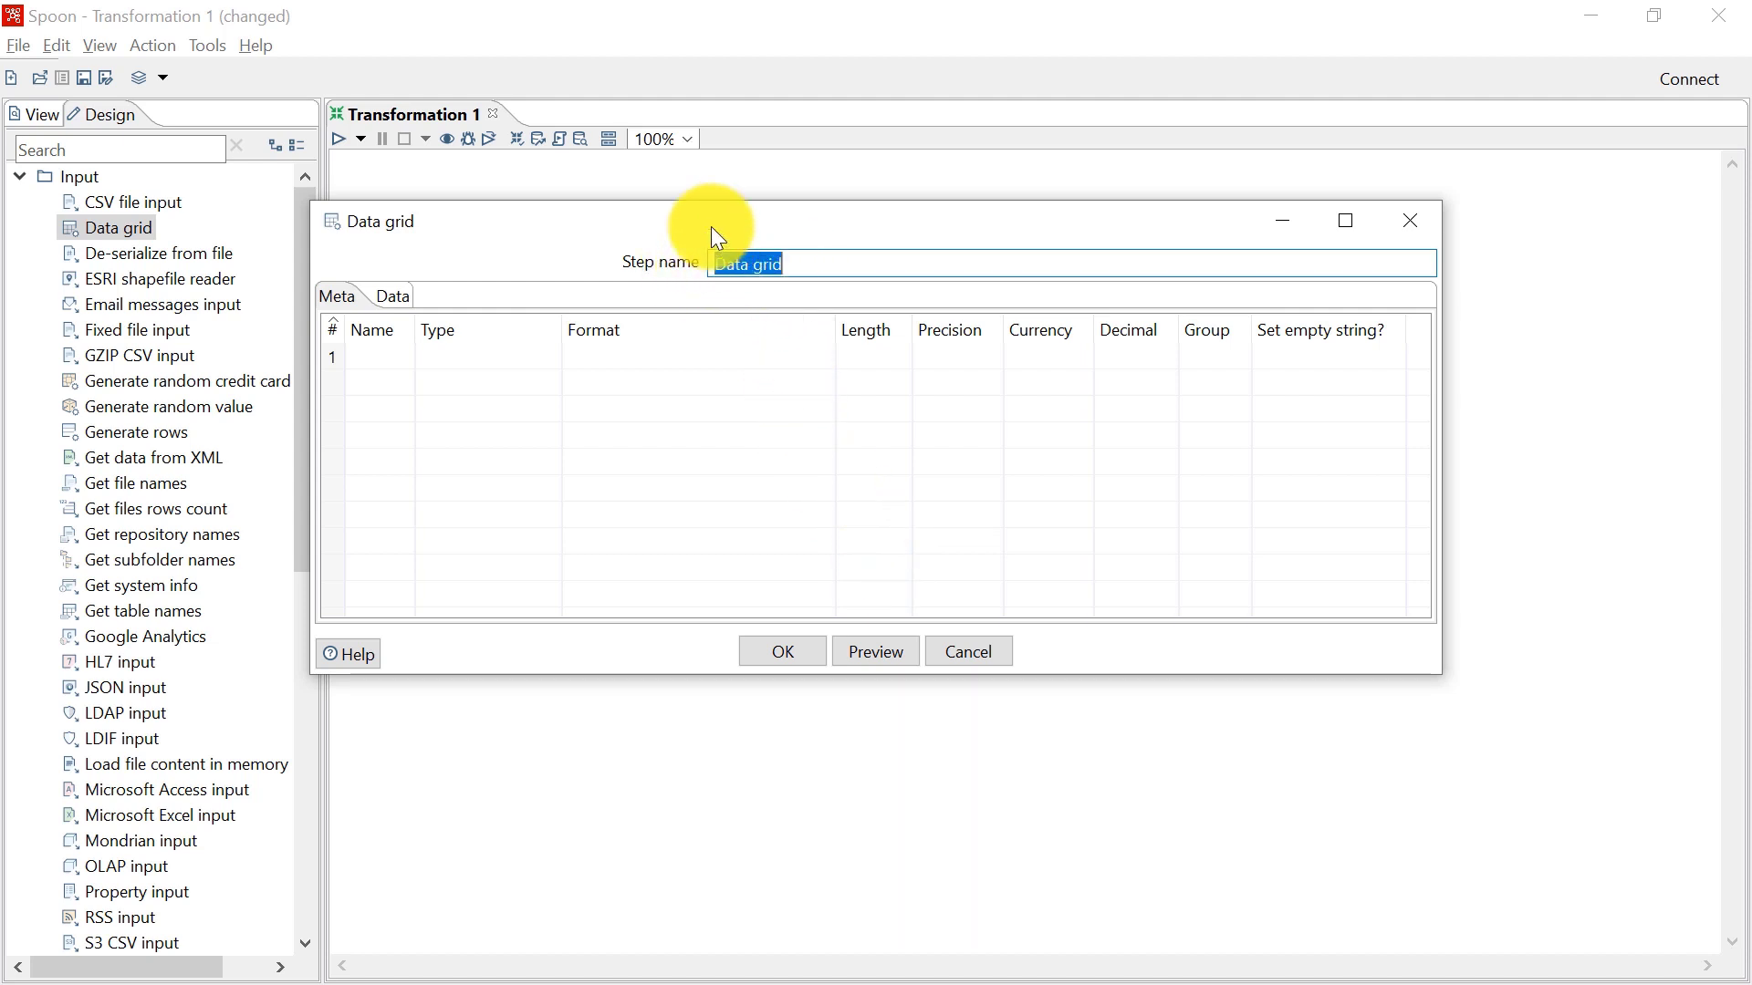
{"action": "left_click_drag", "start_coordinate": [711, 226], "coordinate": [757, 376]}
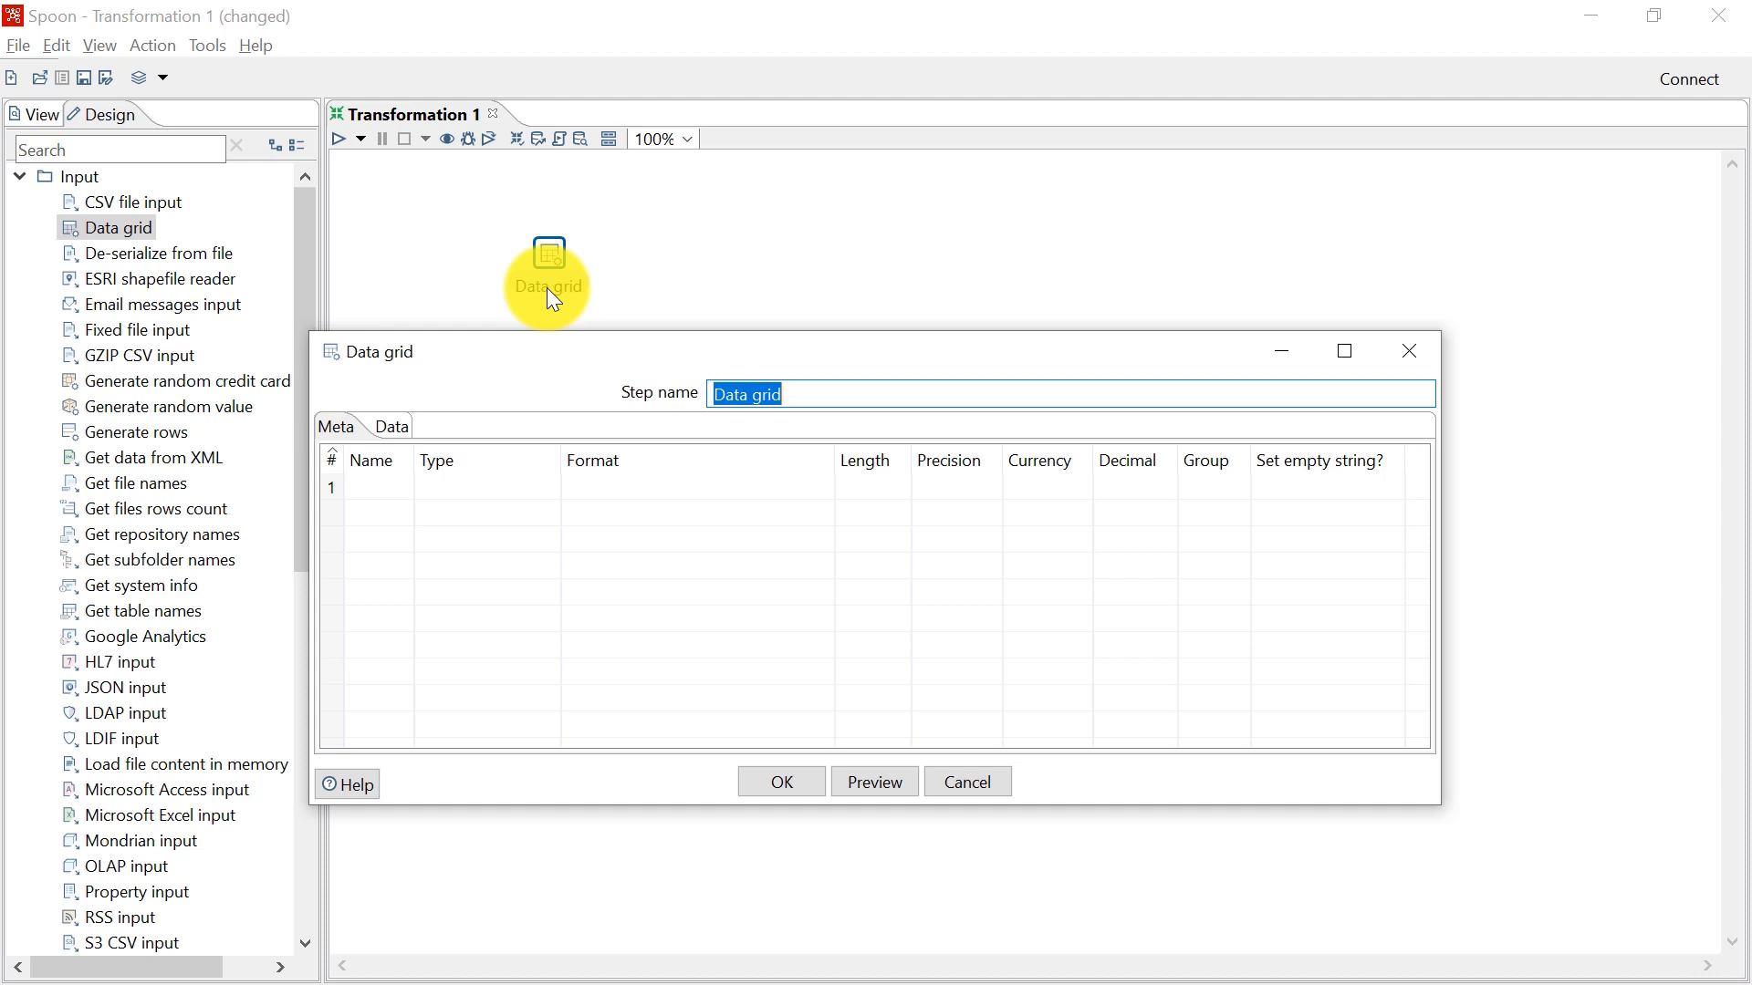
{"action": "type", "text": "M"}
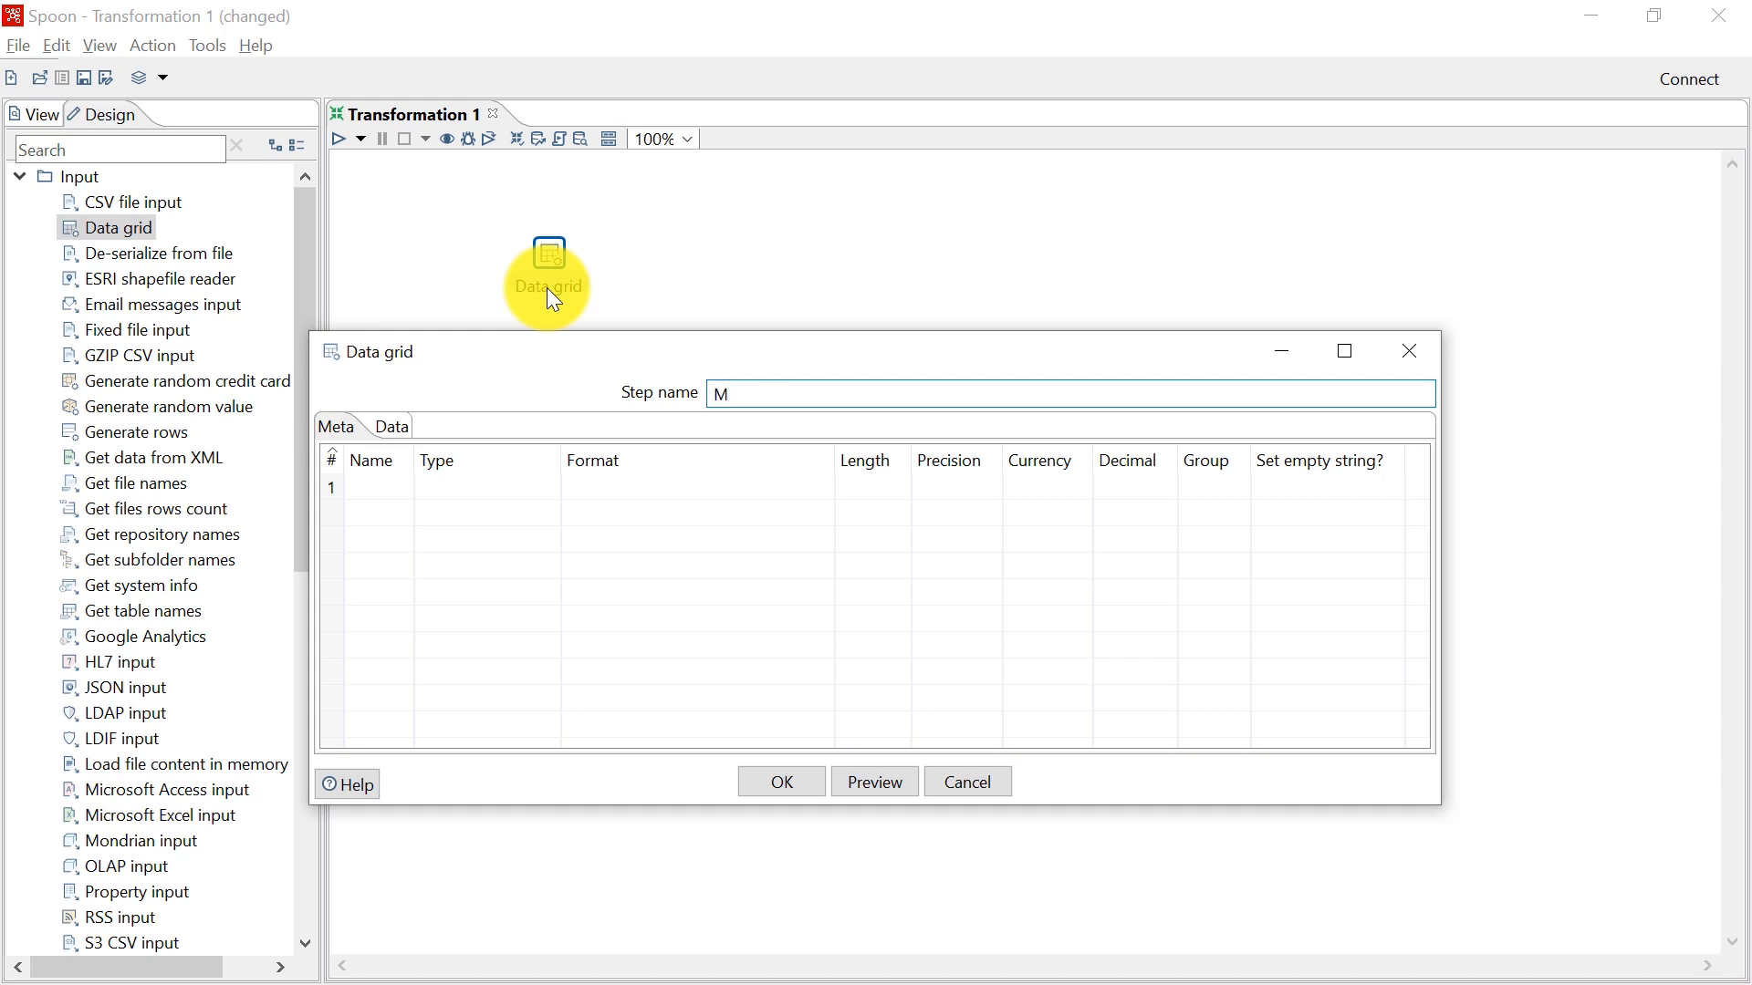
{"action": "type", "text": "anual Input"}
Widen the Name column in the Data grid's Meta field table.
{"action": "left_click", "coordinate": [411, 489]}
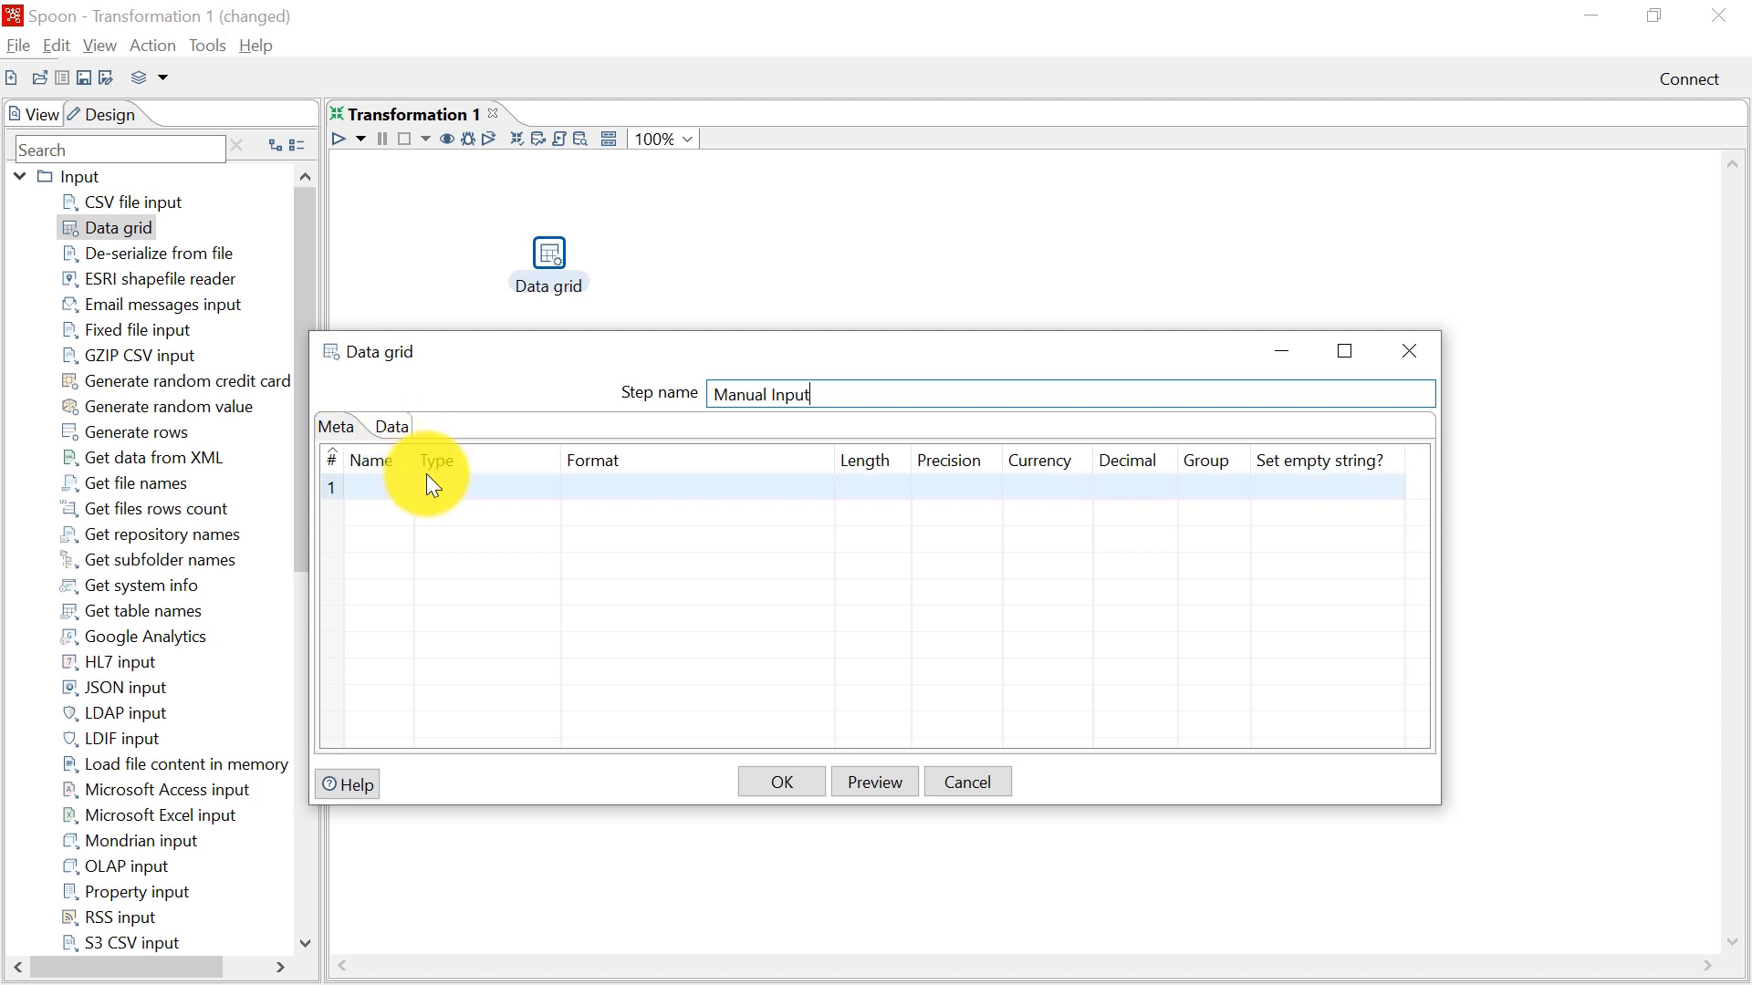
{"action": "left_click_drag", "start_coordinate": [416, 466], "coordinate": [477, 462]}
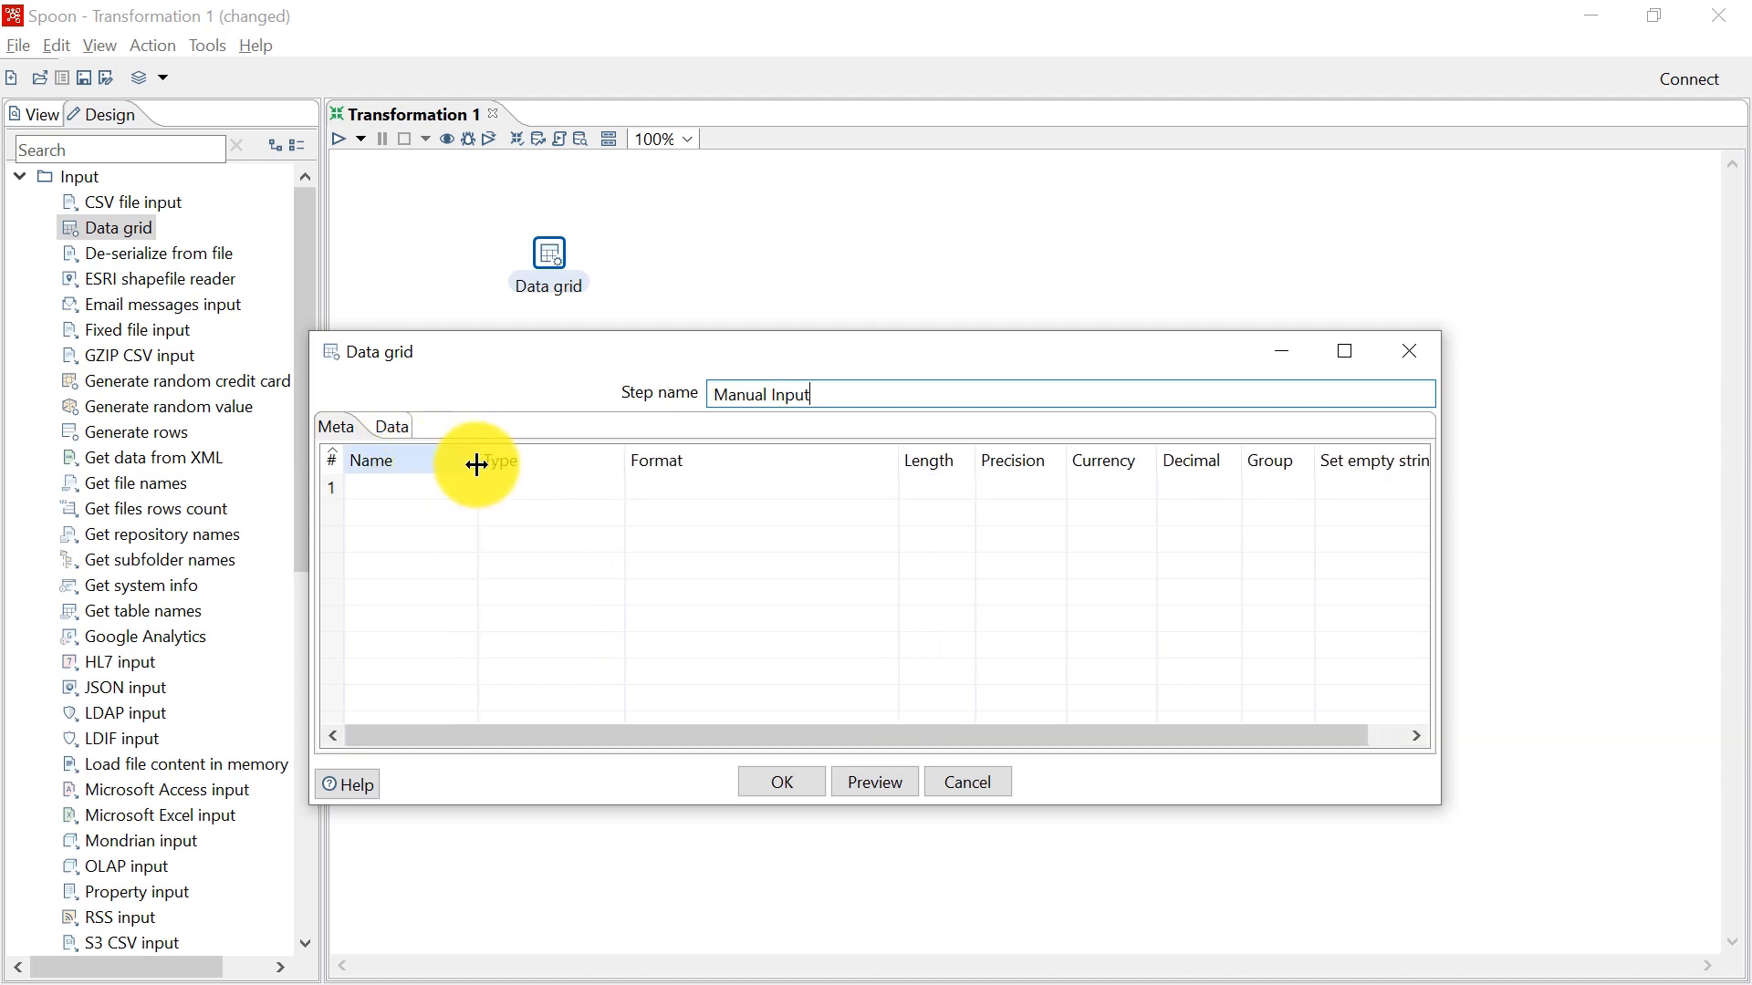
{"action": "left_click", "coordinate": [413, 486]}
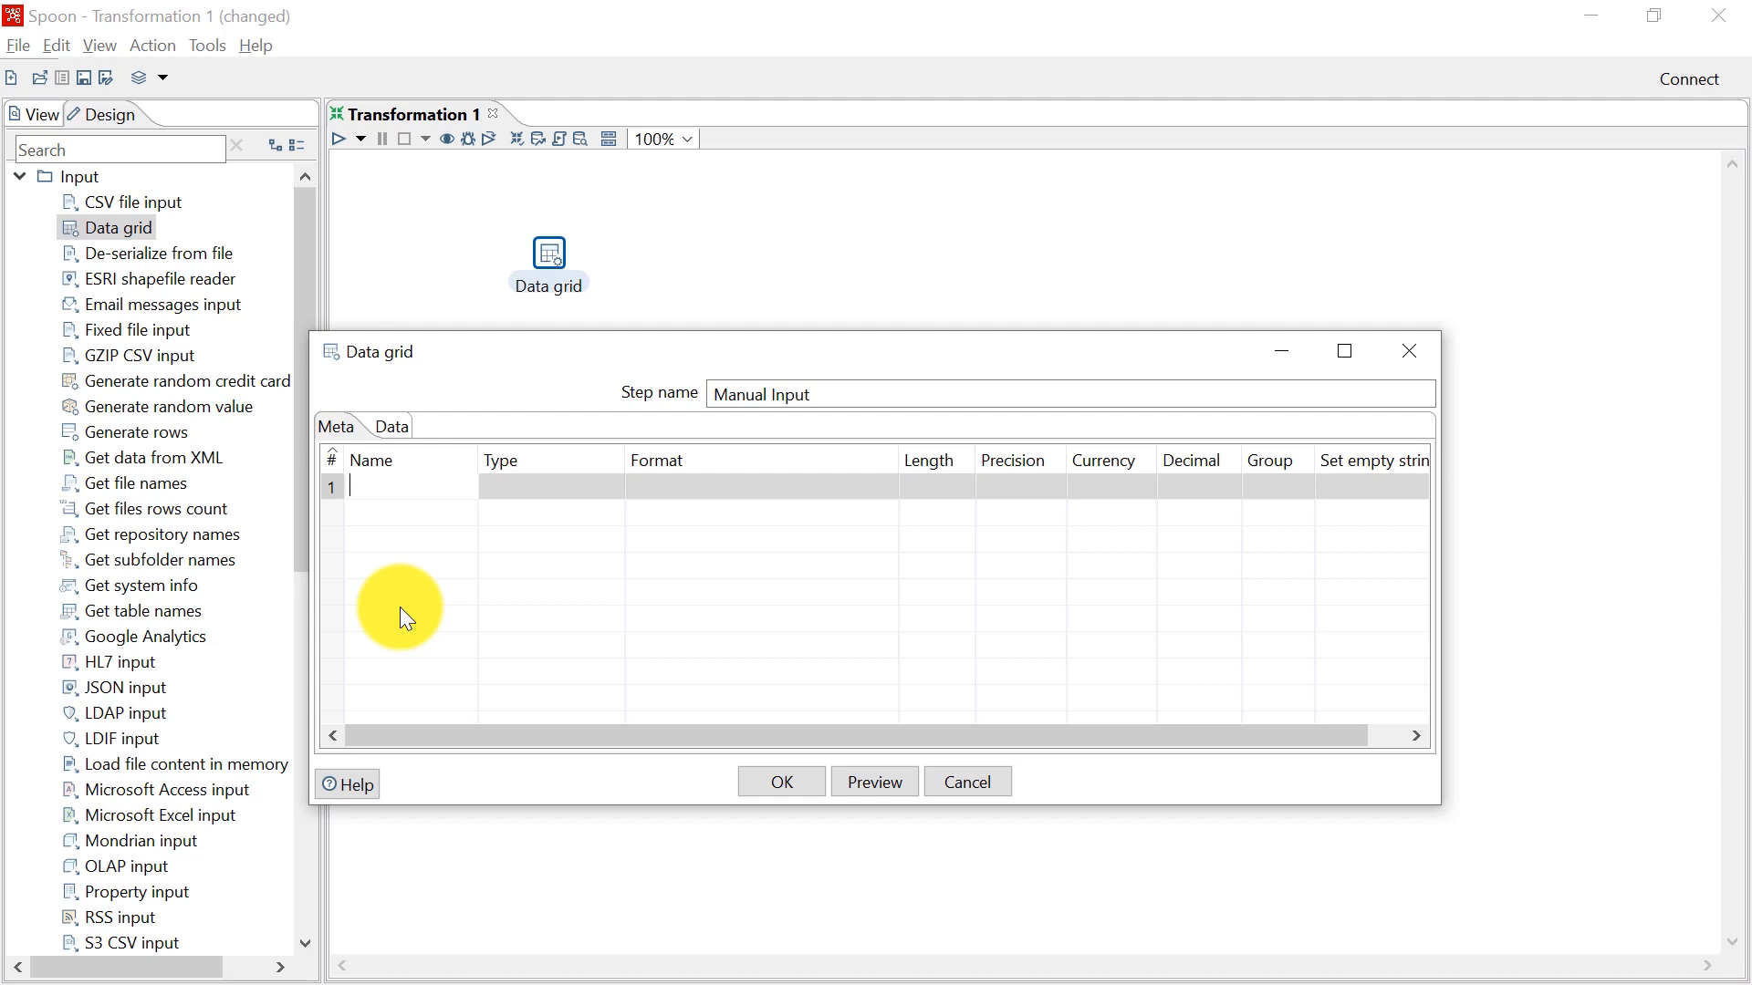
Switch to the CustomerData_DataGrid workbook in Excel and examine the Age, Customer Name and Postal Code columns for their data types.
{"action": "key", "text": "alt+Tab"}
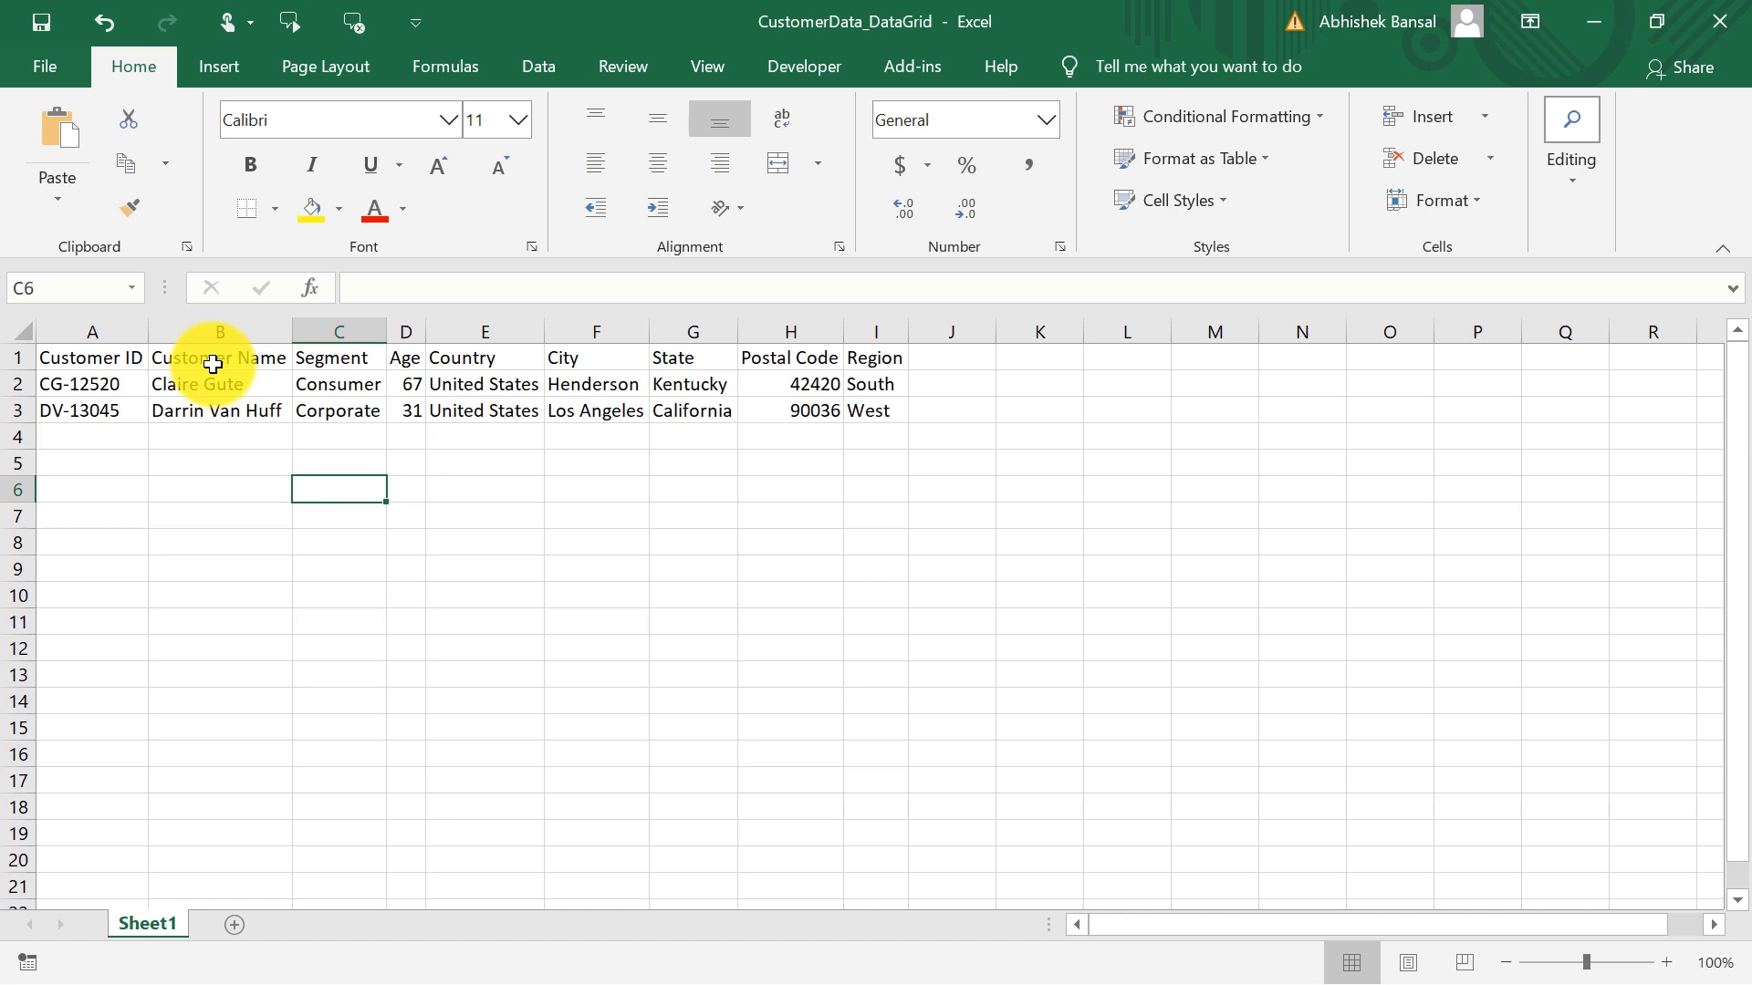
{"action": "left_click", "coordinate": [406, 358]}
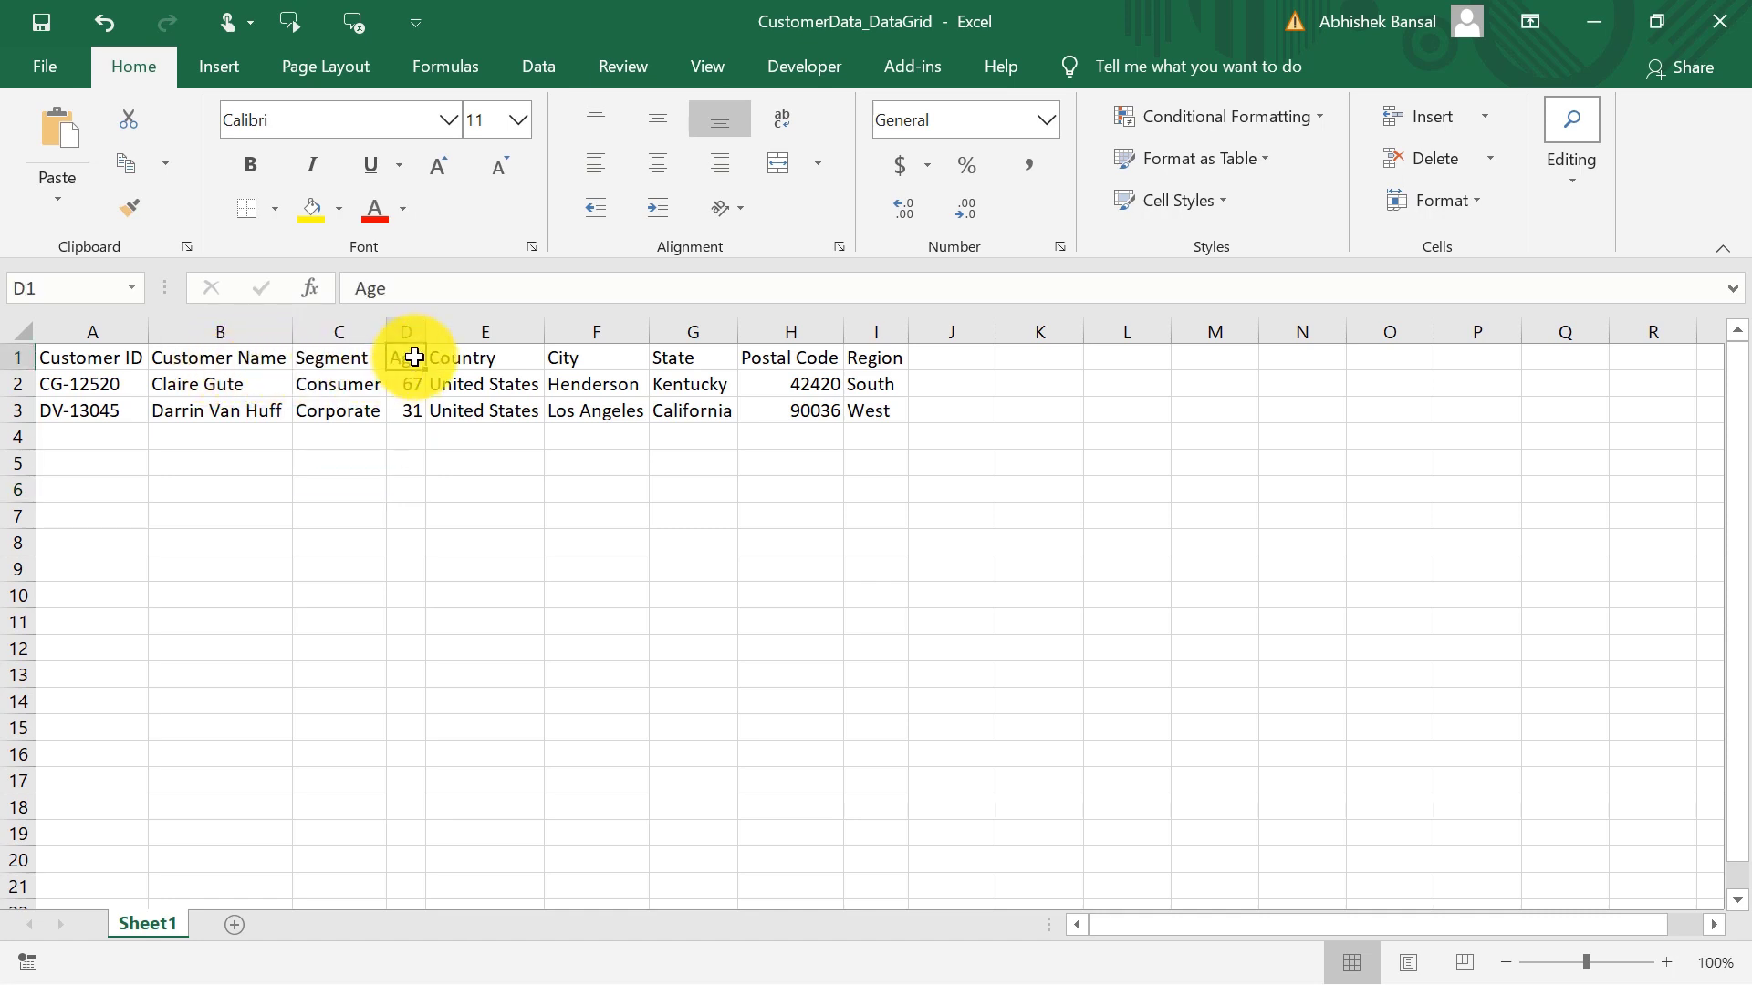
{"action": "left_click_drag", "start_coordinate": [413, 383], "coordinate": [421, 412]}
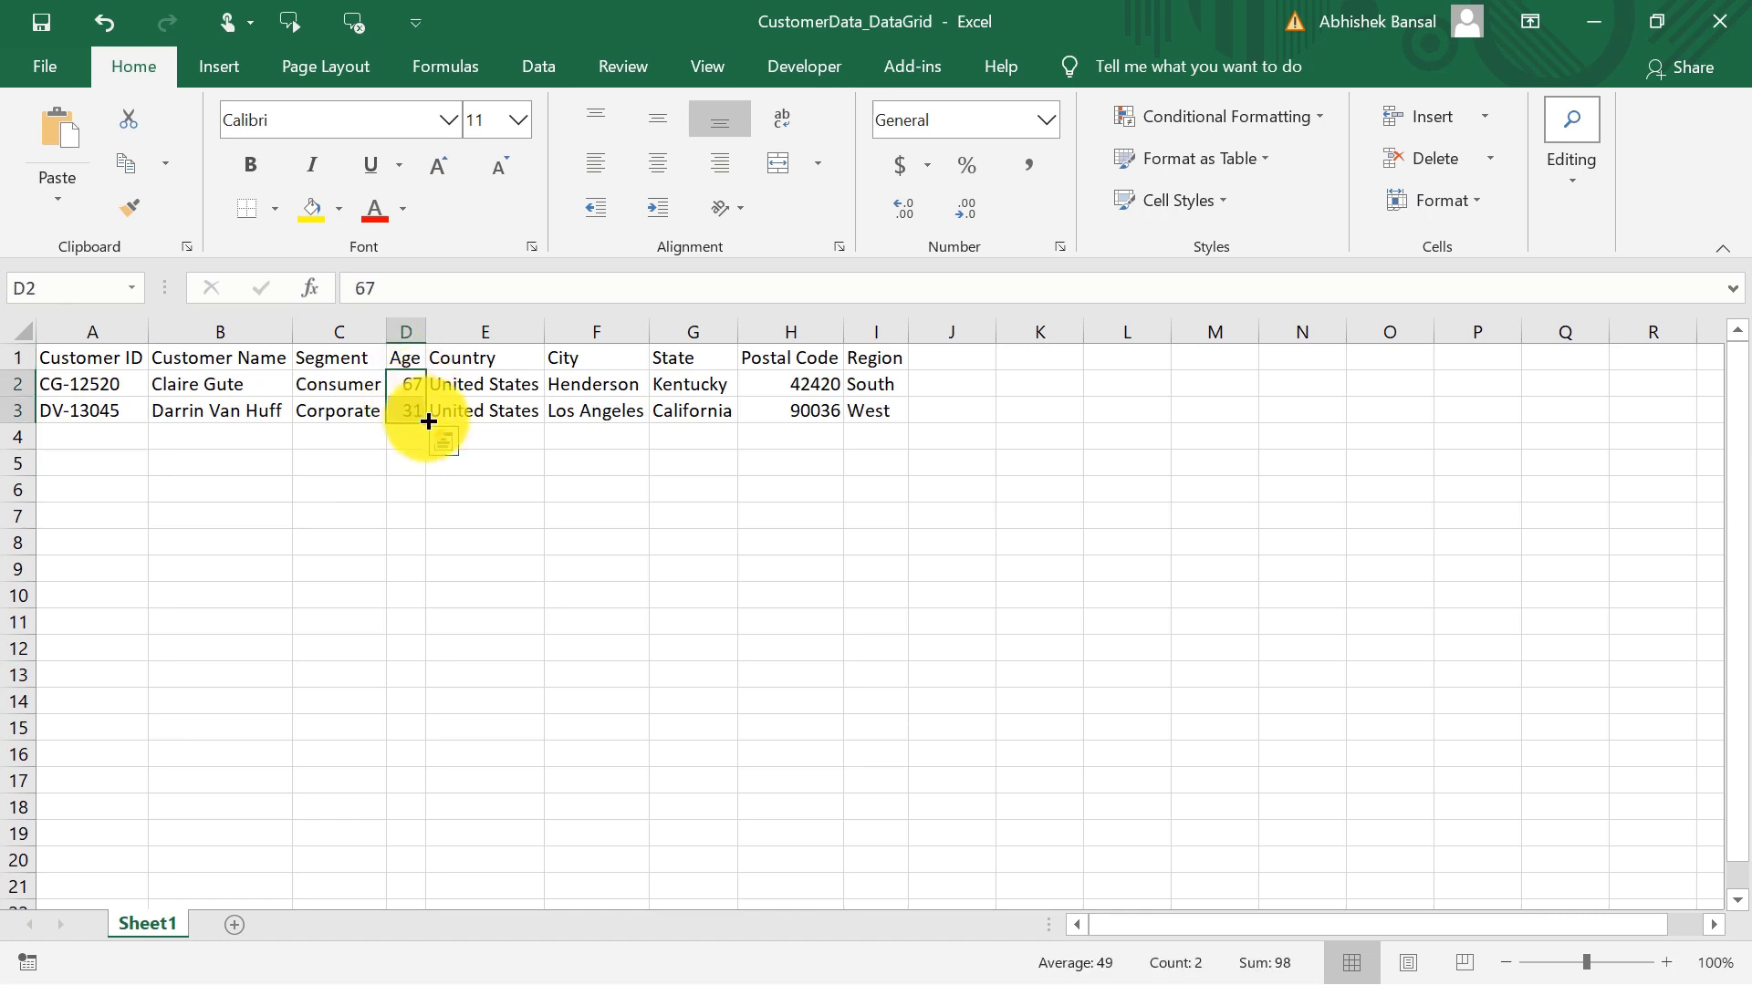
{"action": "mouse_move", "coordinate": [235, 382]}
{"action": "left_mouse_down"}
{"action": "mouse_move", "coordinate": [234, 406]}
{"action": "mouse_move", "coordinate": [211, 403]}
{"action": "left_mouse_up"}
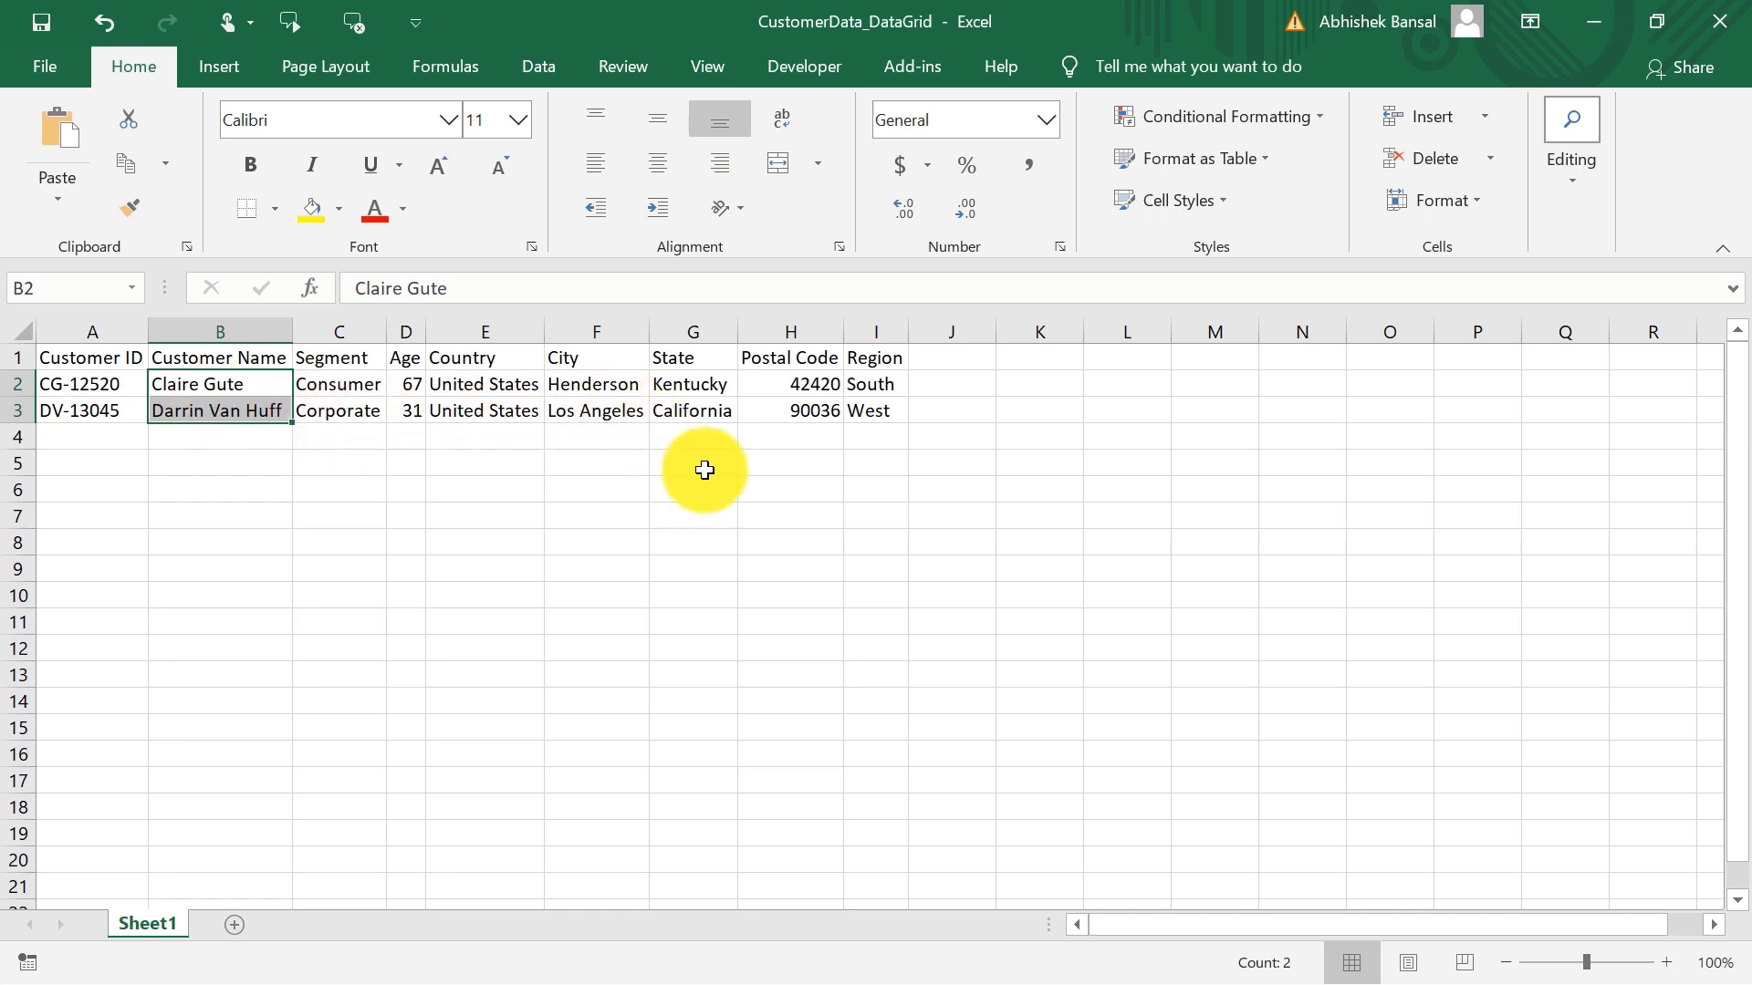
{"action": "left_click", "coordinate": [793, 385]}
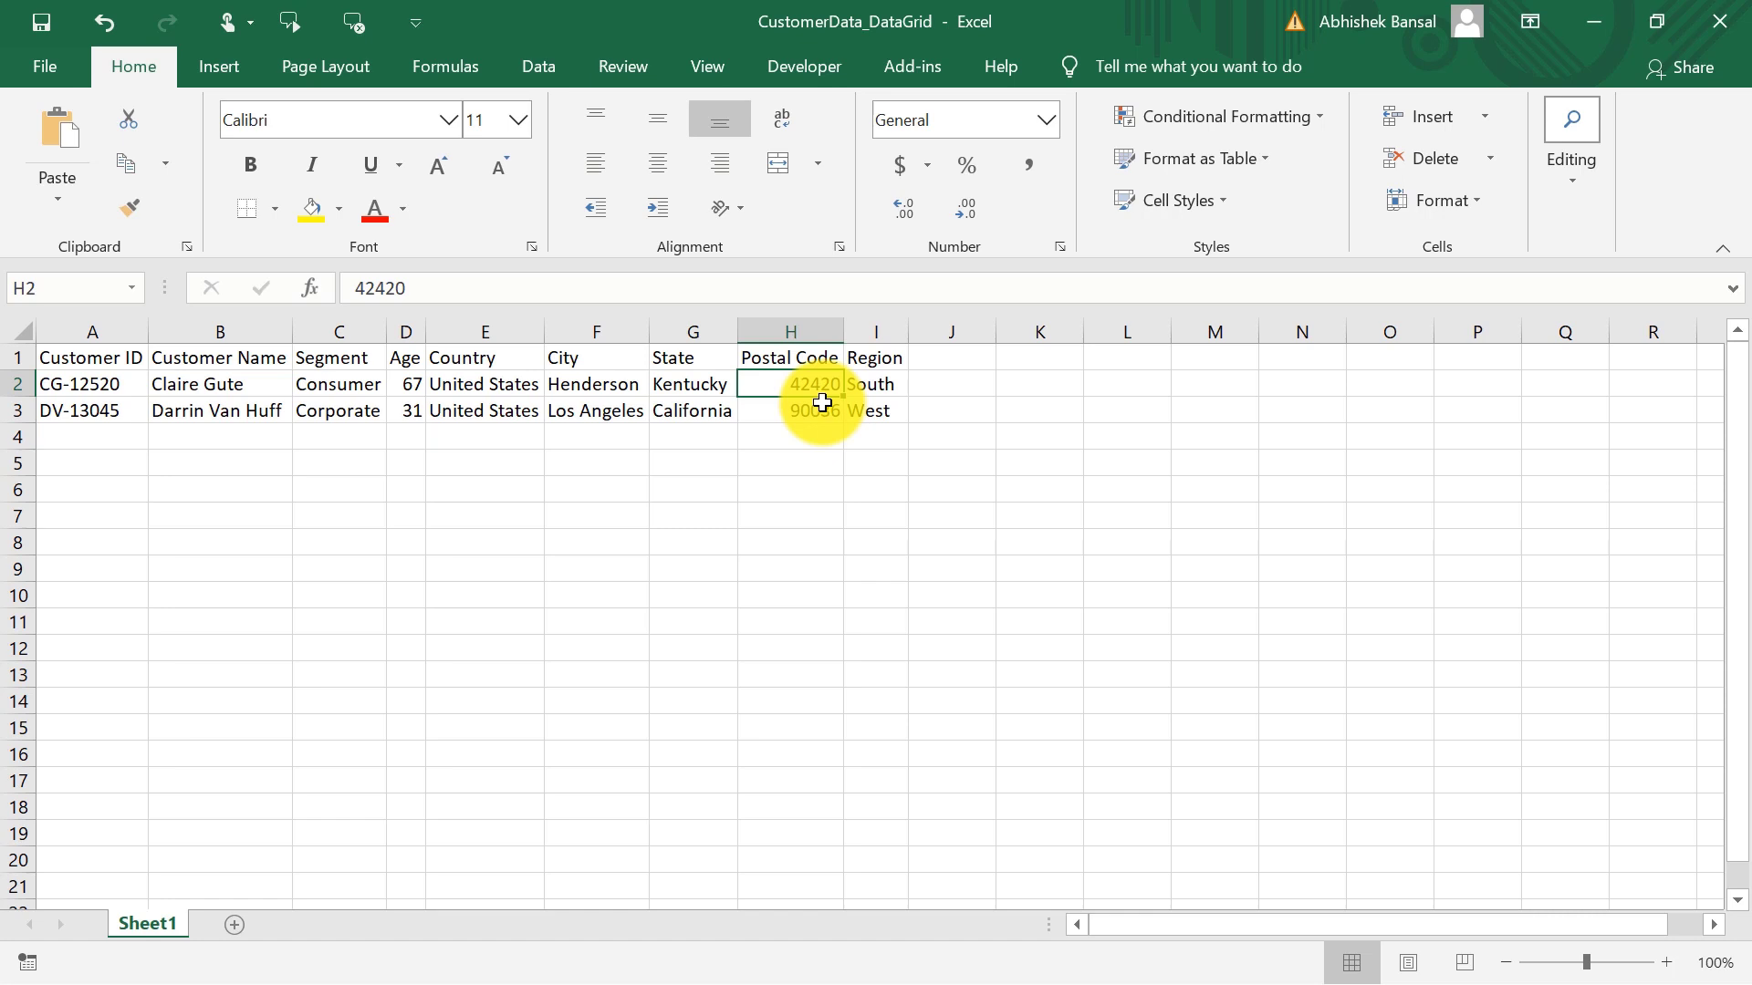
{"action": "left_click", "coordinate": [821, 409]}
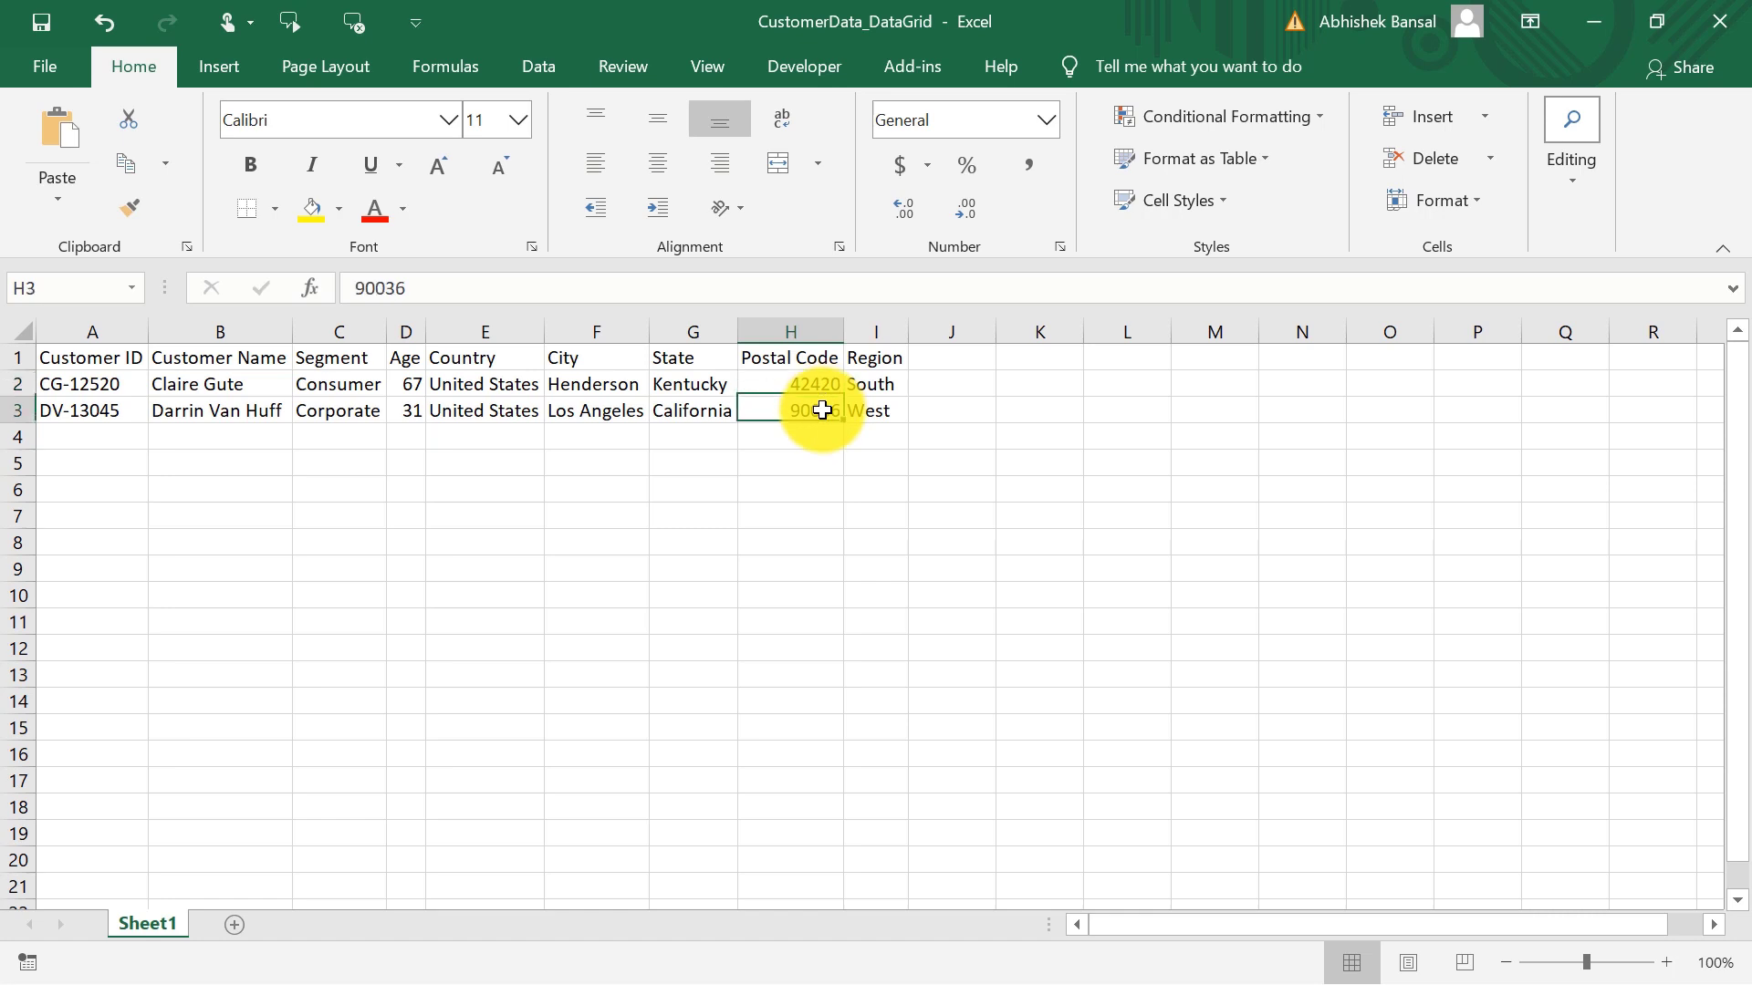
{"action": "left_click", "coordinate": [803, 385]}
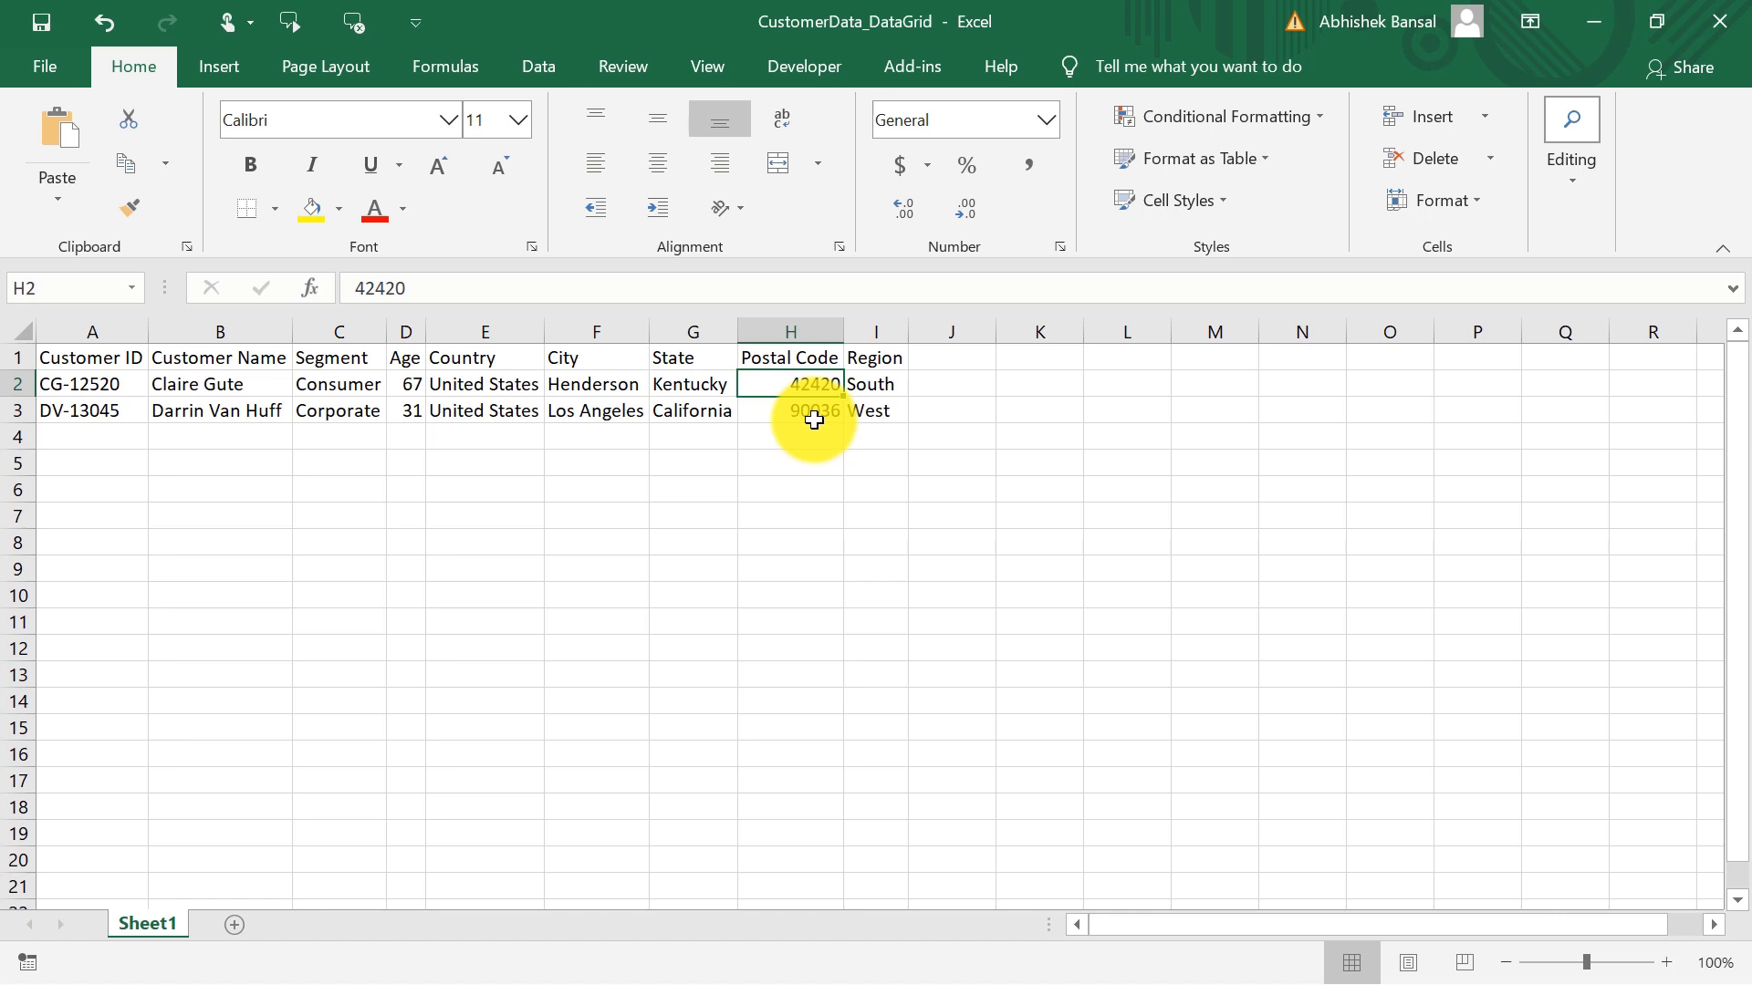
Switch back to Spoon and define the first Data grid field as Customer ID, type String, length 10.
{"action": "key", "text": "alt+Tab"}
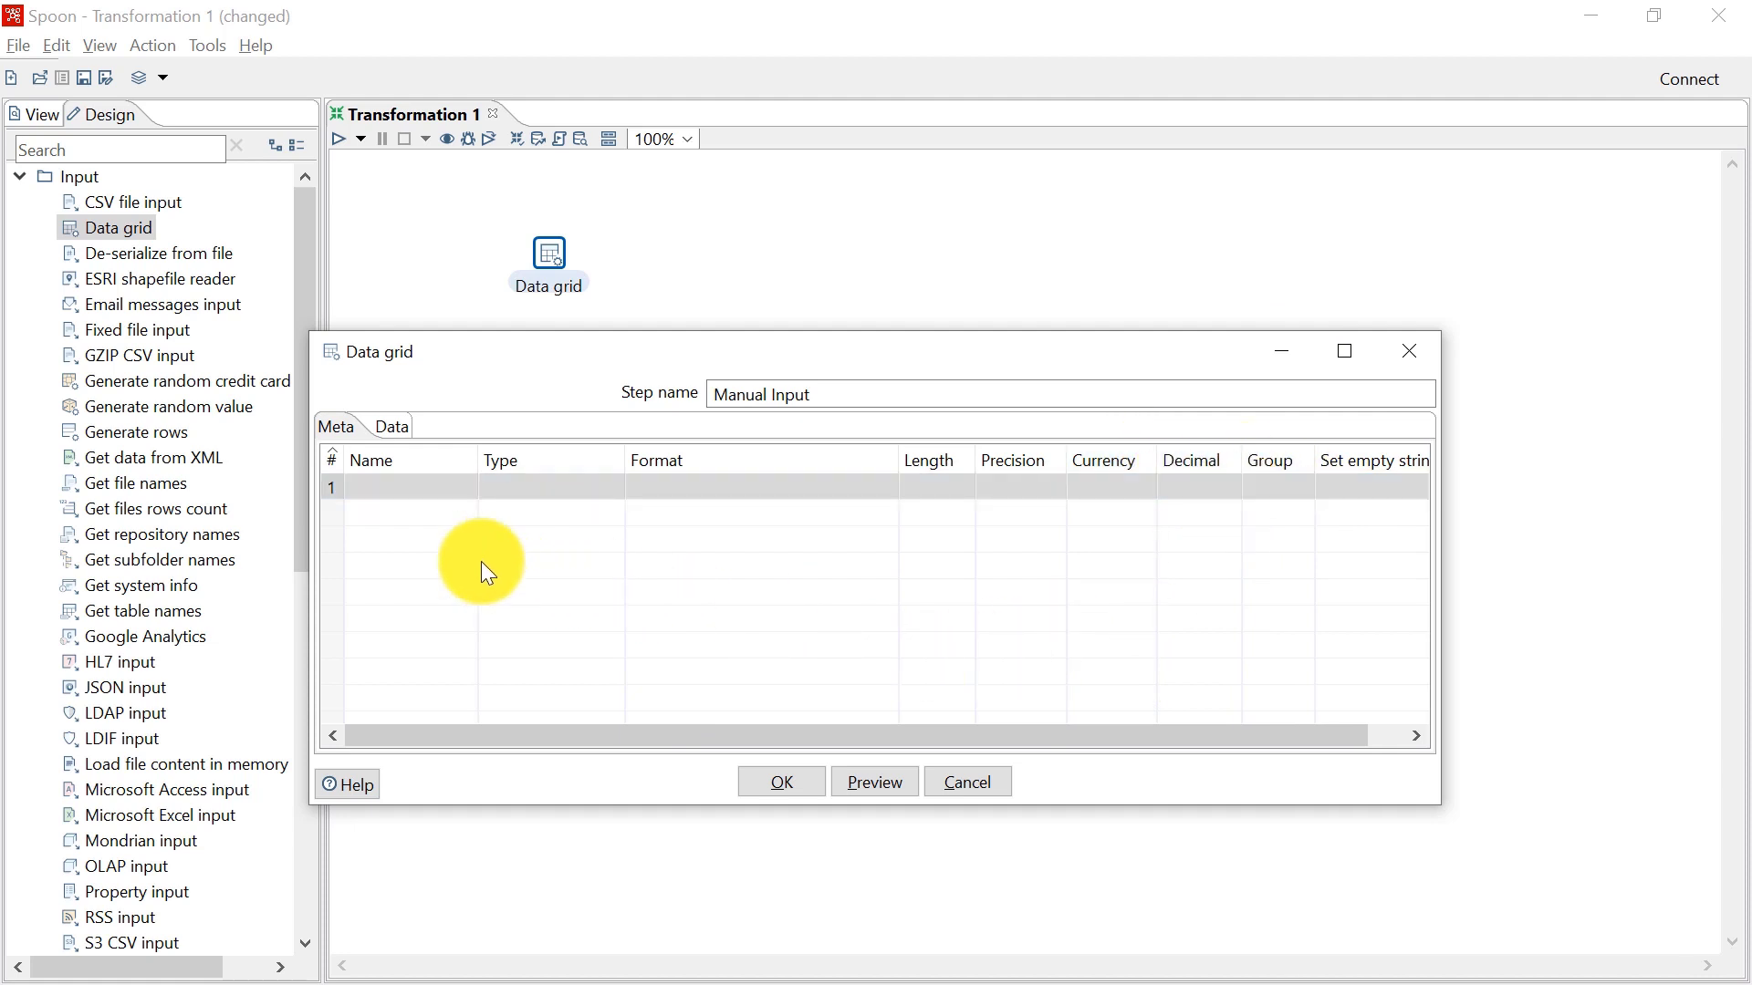
{"action": "left_click", "coordinate": [398, 494]}
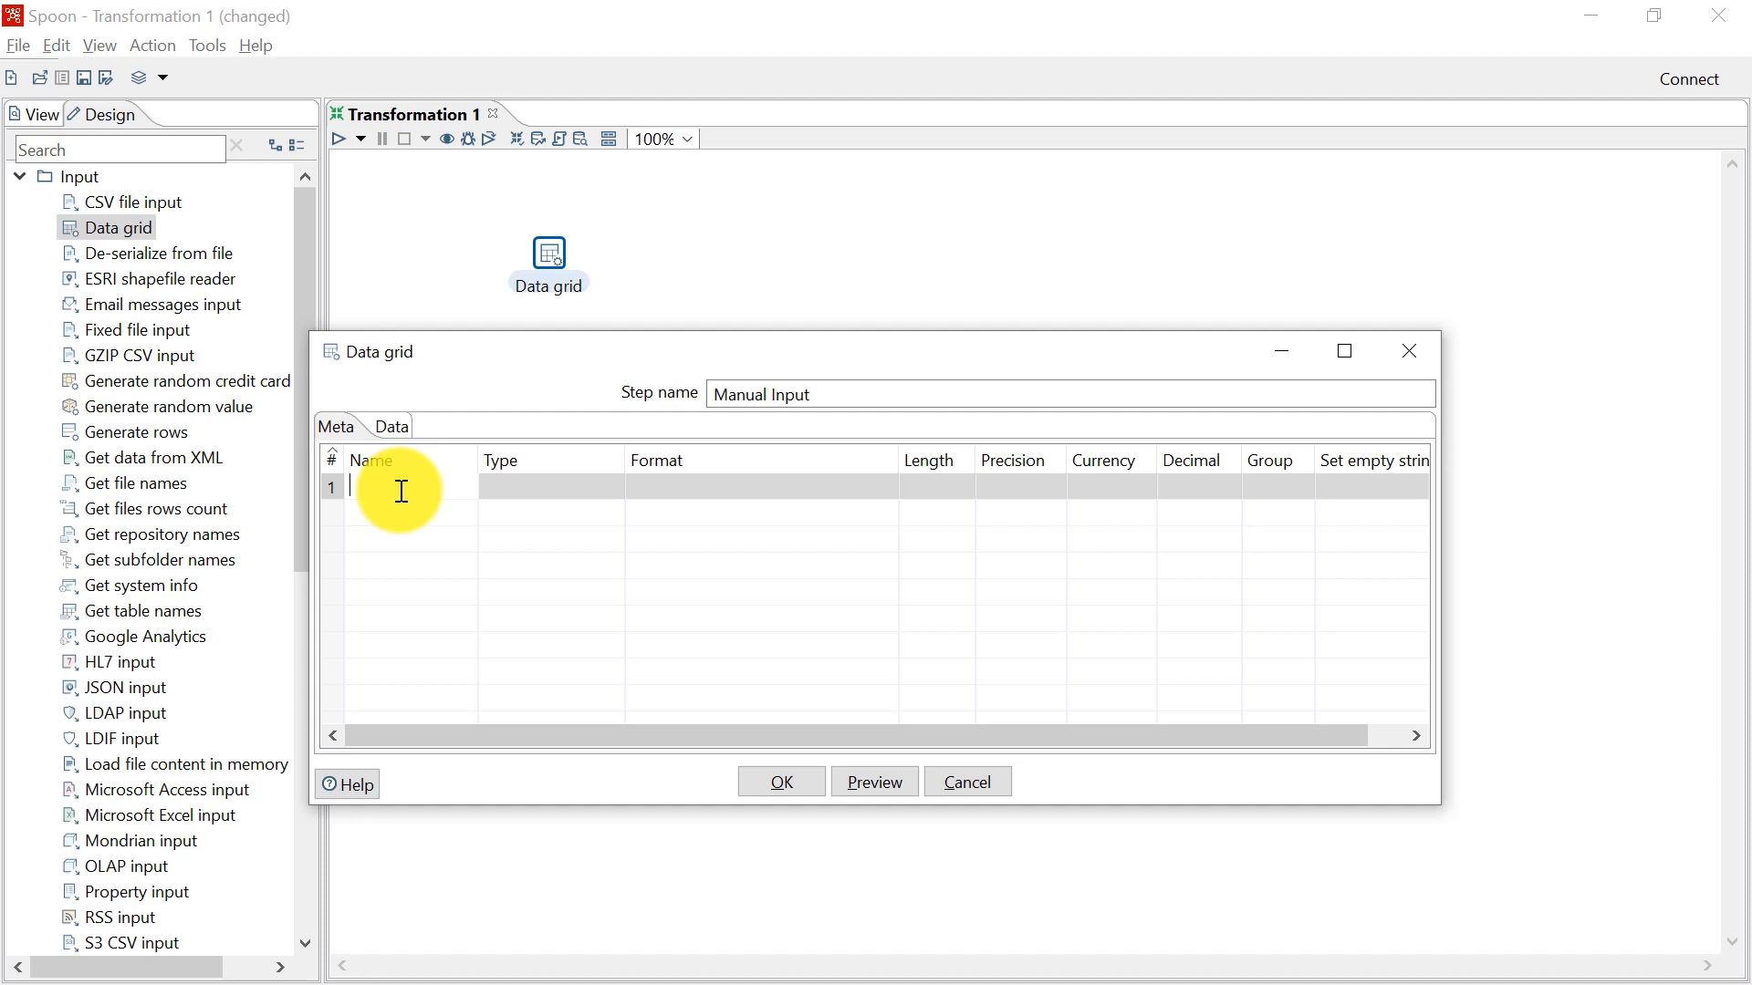
{"action": "type", "text": "Customer ID"}
{"action": "key", "text": "Tab"}
{"action": "type", "text": "S"}
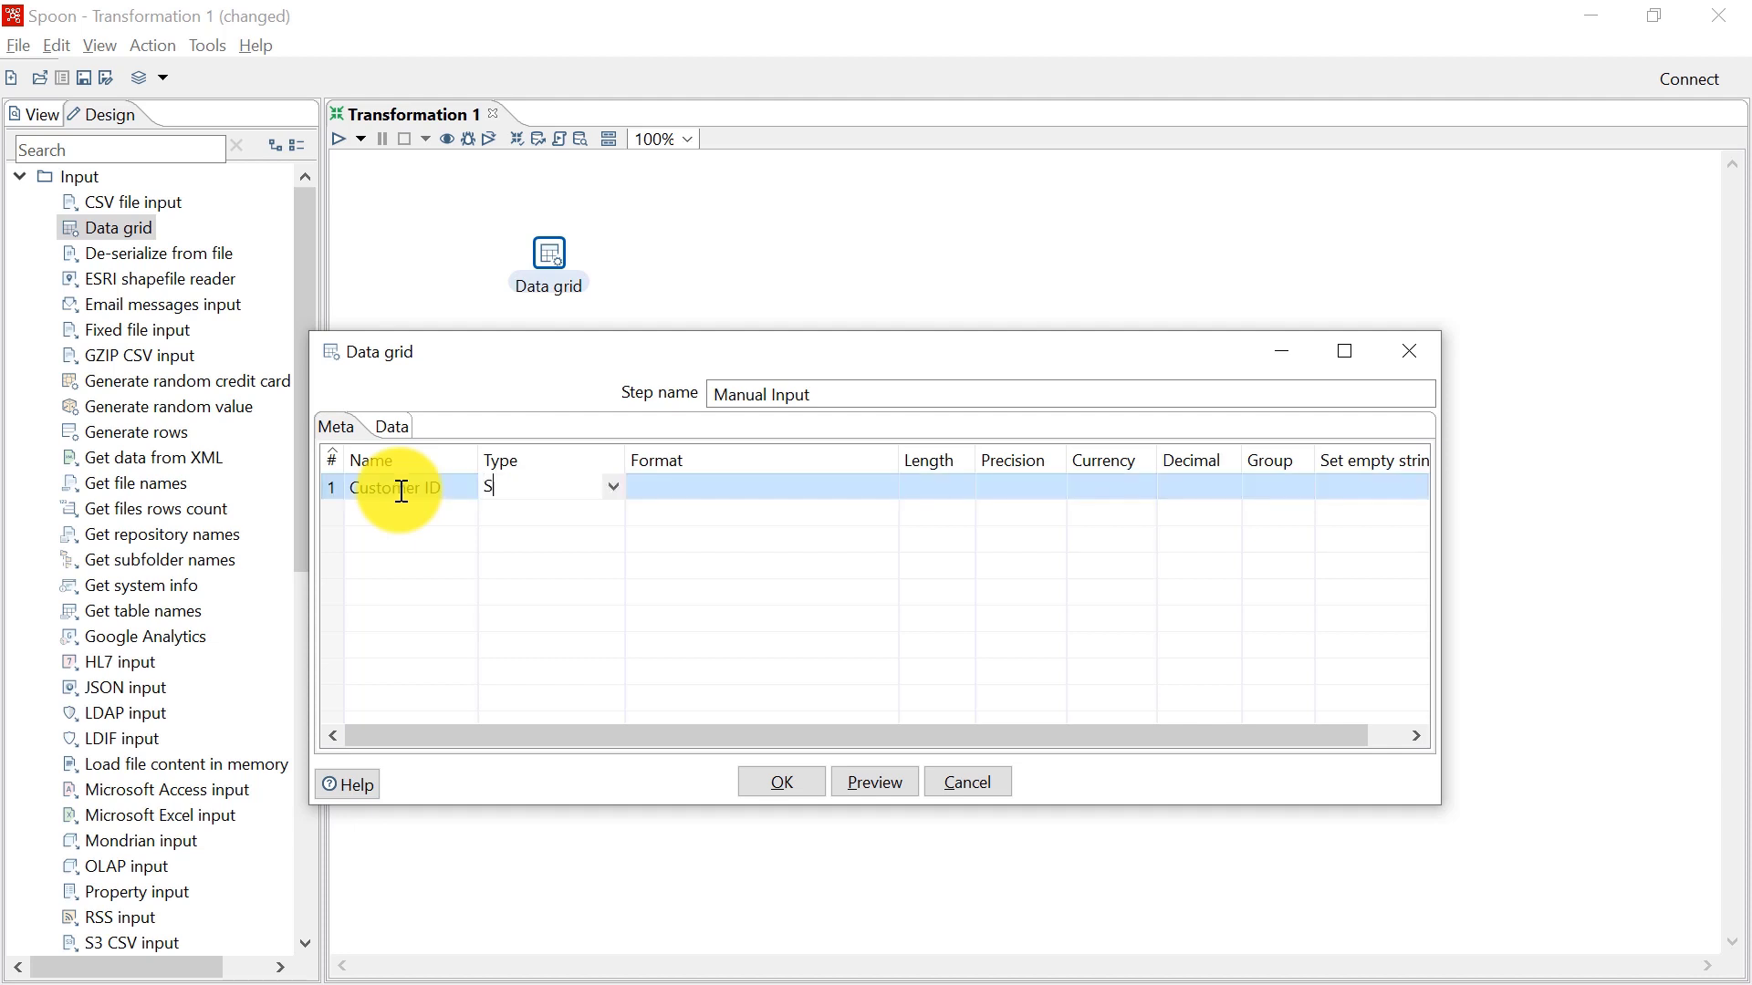
{"action": "type", "text": "tring"}
{"action": "key", "text": "Tab"}
{"action": "key", "text": "Tab"}
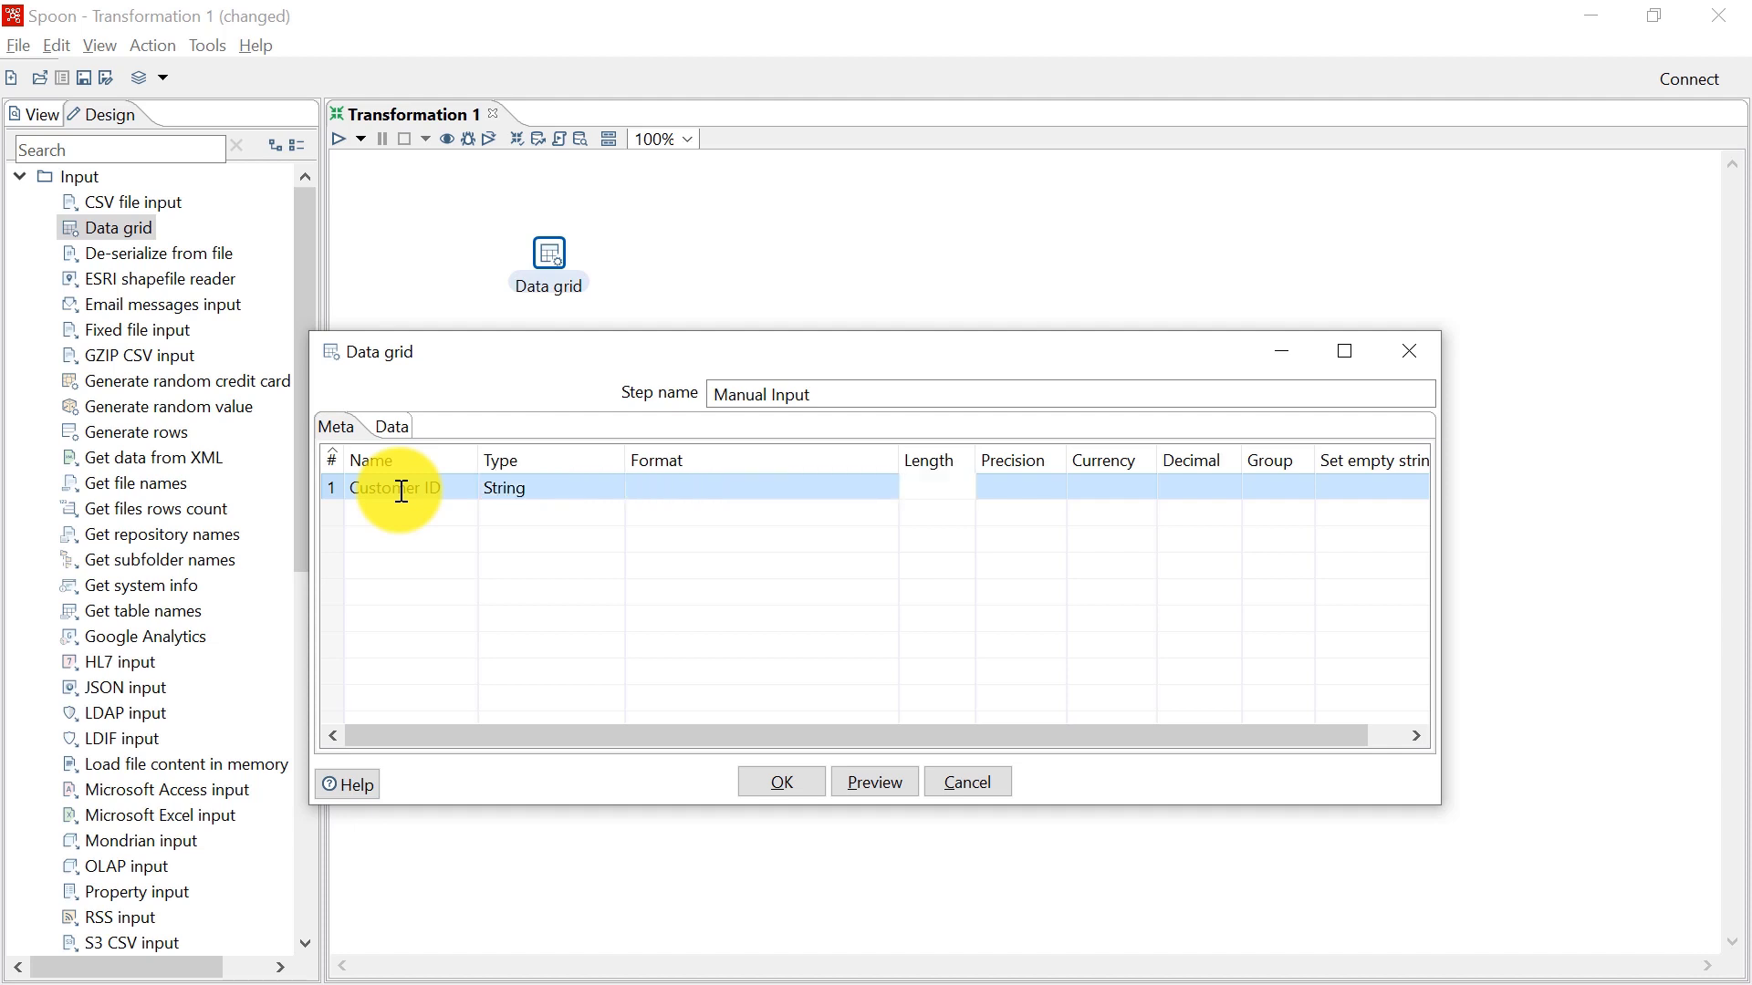
{"action": "type", "text": "10"}
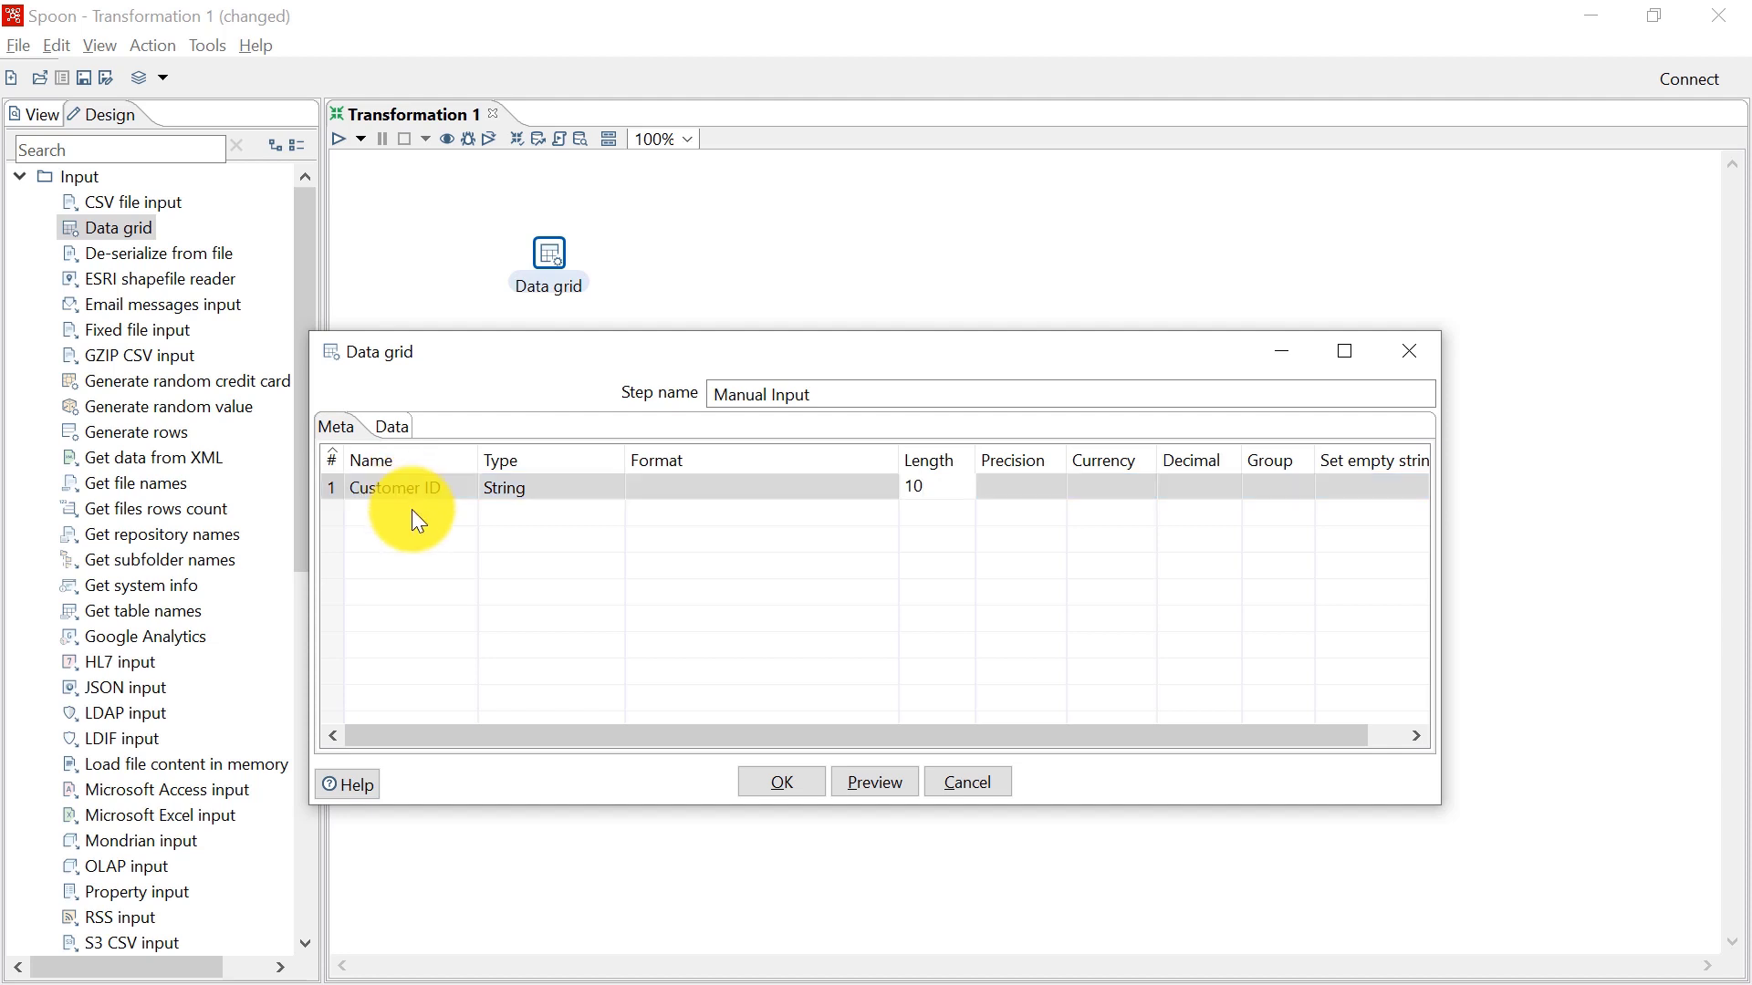
Define the second field as Customer Name, type String, length 50.
{"action": "left_click", "coordinate": [412, 510]}
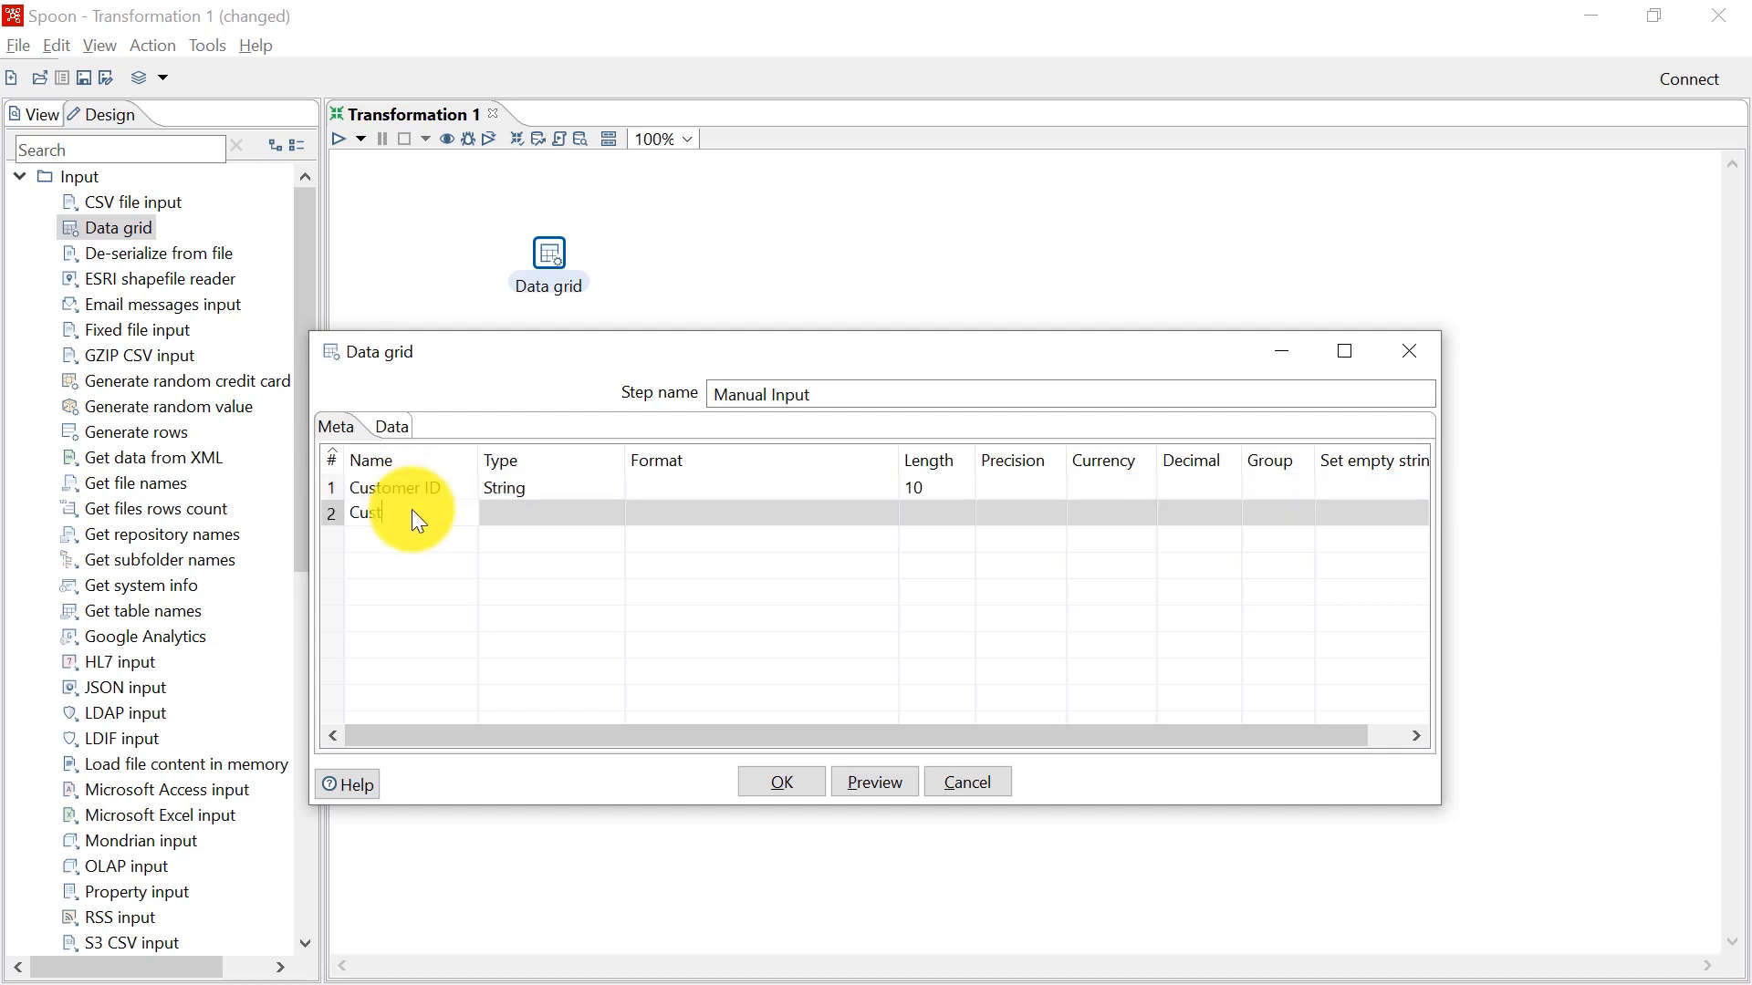
{"action": "type", "text": "Customer Name"}
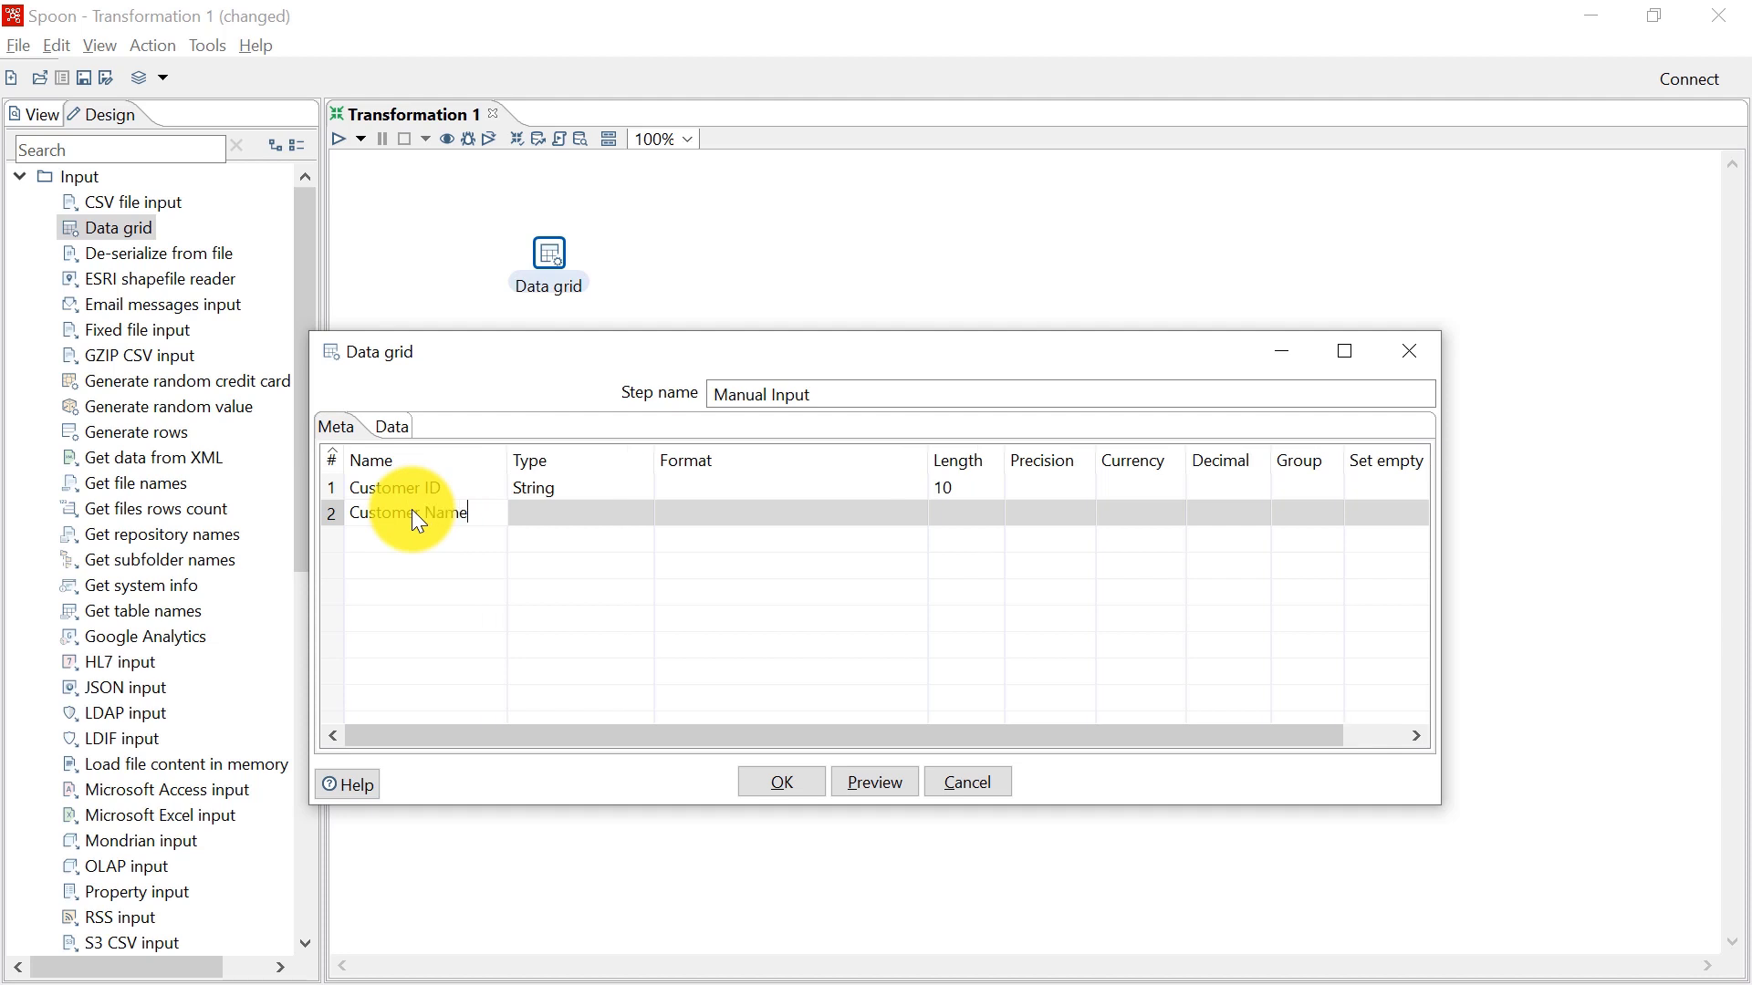
{"action": "key", "text": "Tab"}
{"action": "type", "text": "String"}
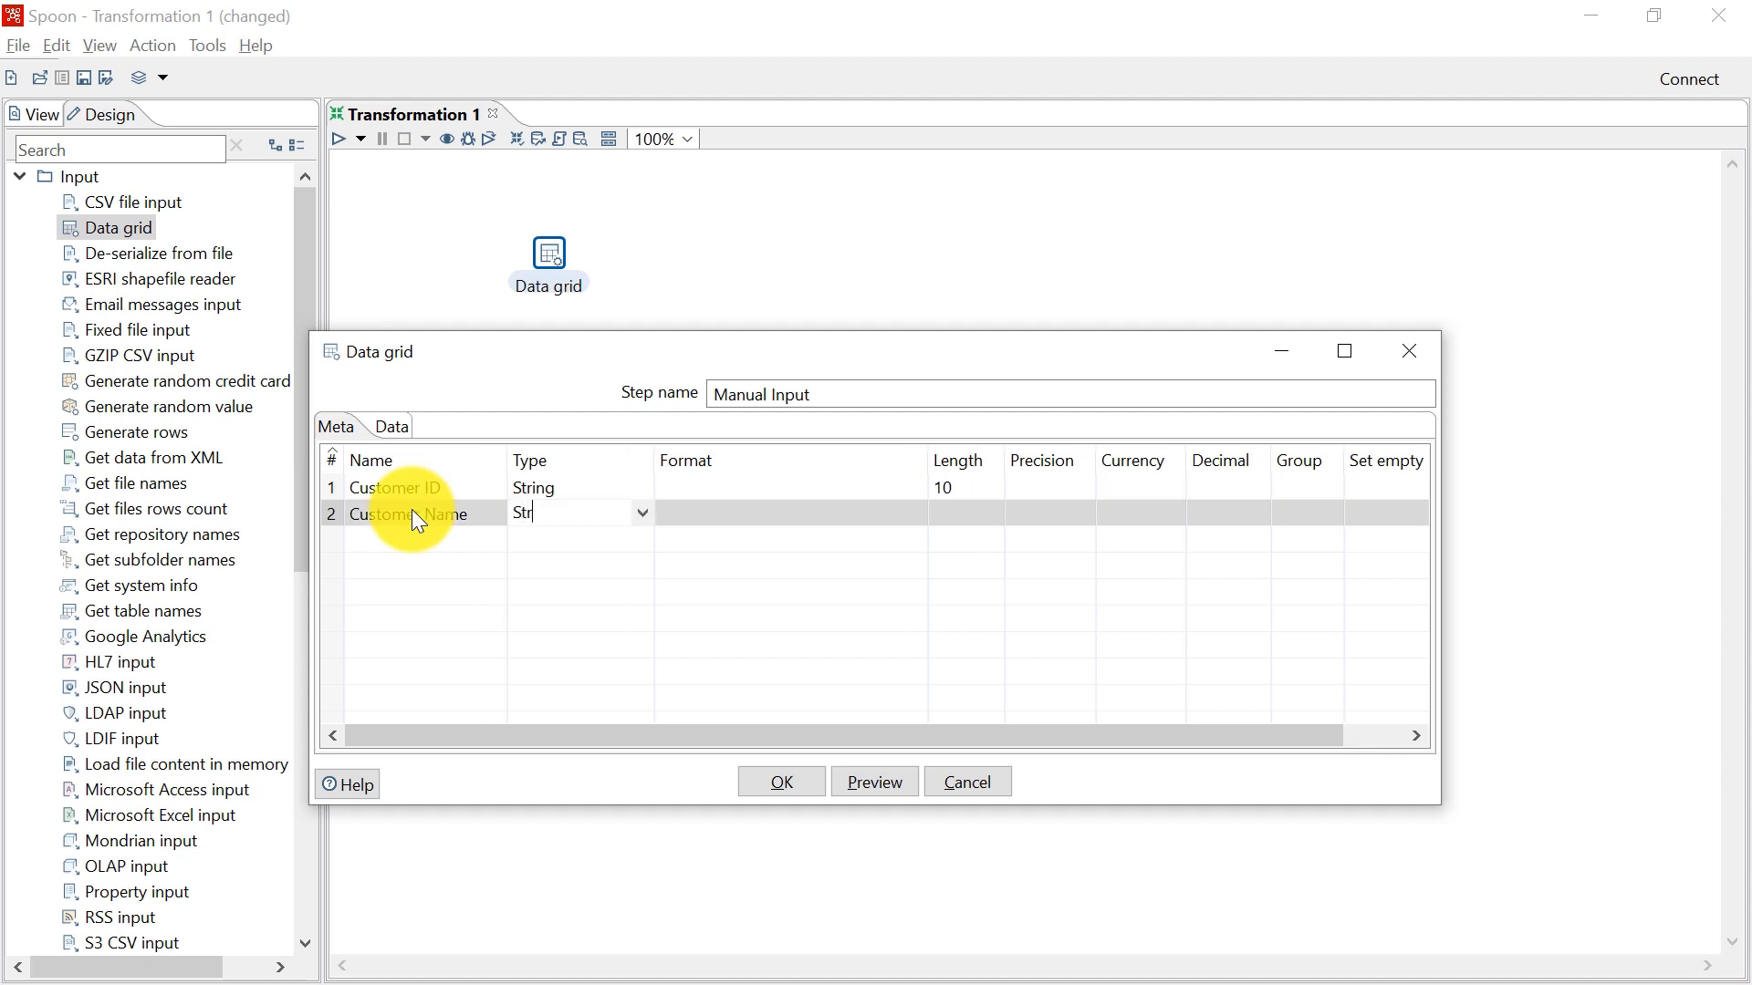
{"action": "key", "text": "Tab"}
{"action": "key", "text": "Tab"}
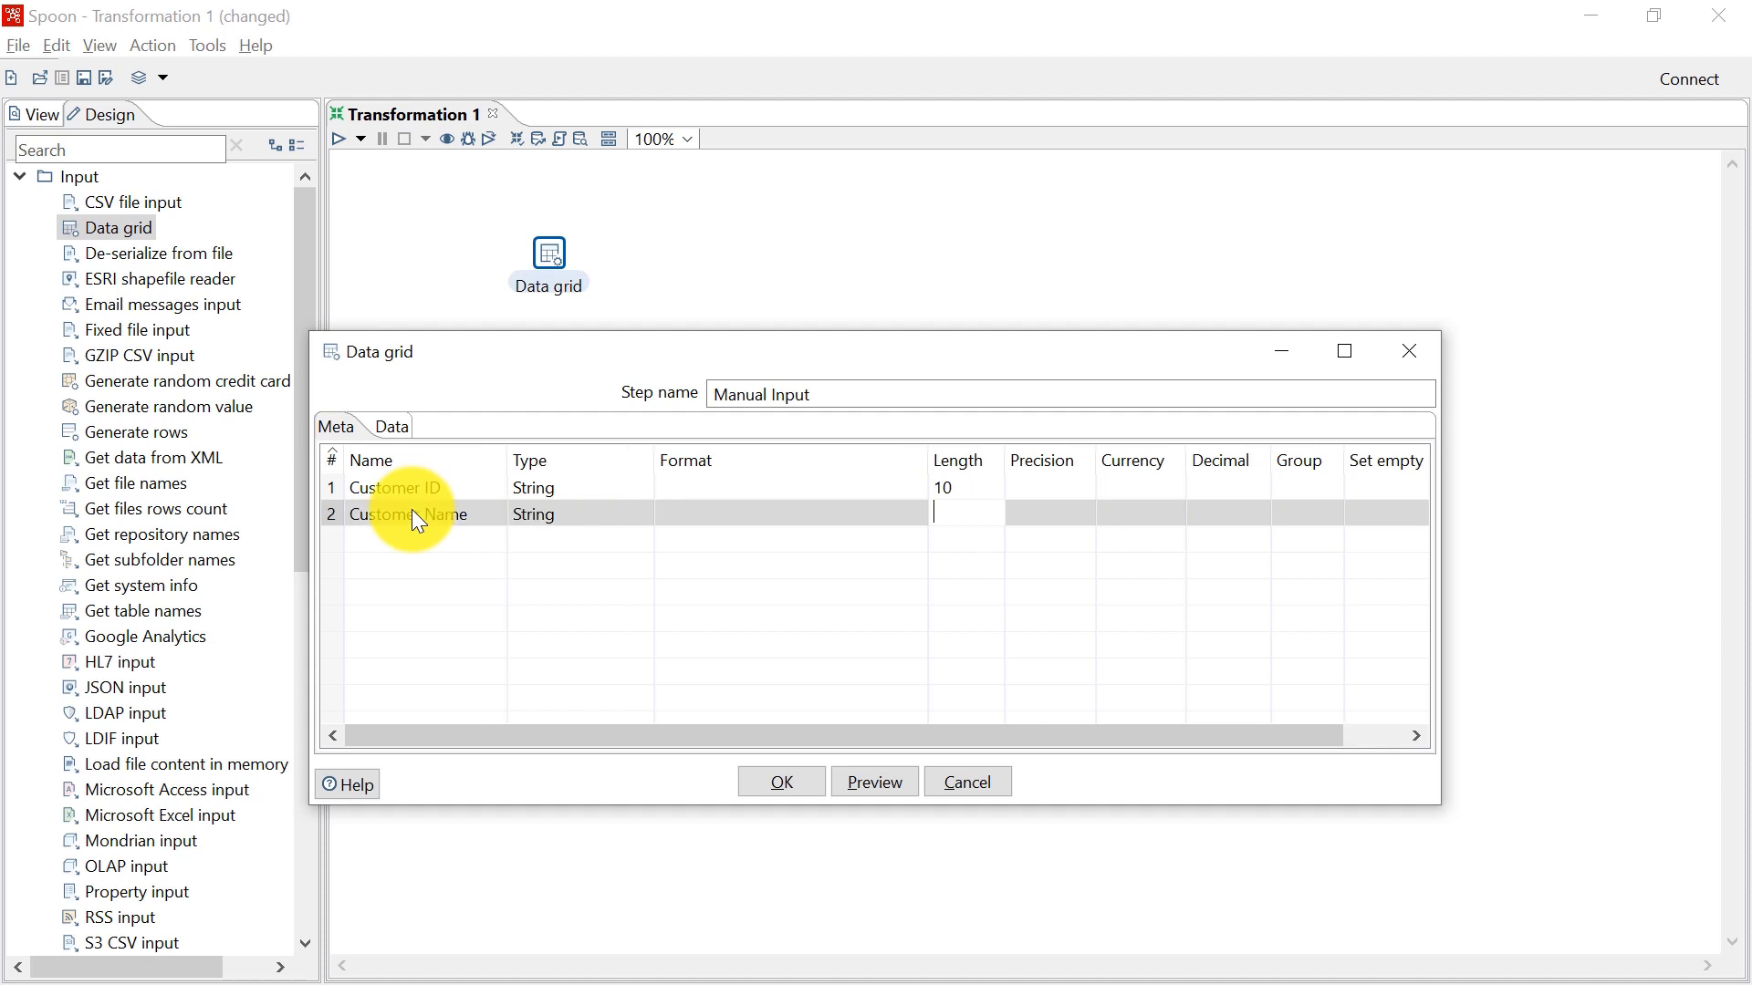
{"action": "type", "text": "50"}
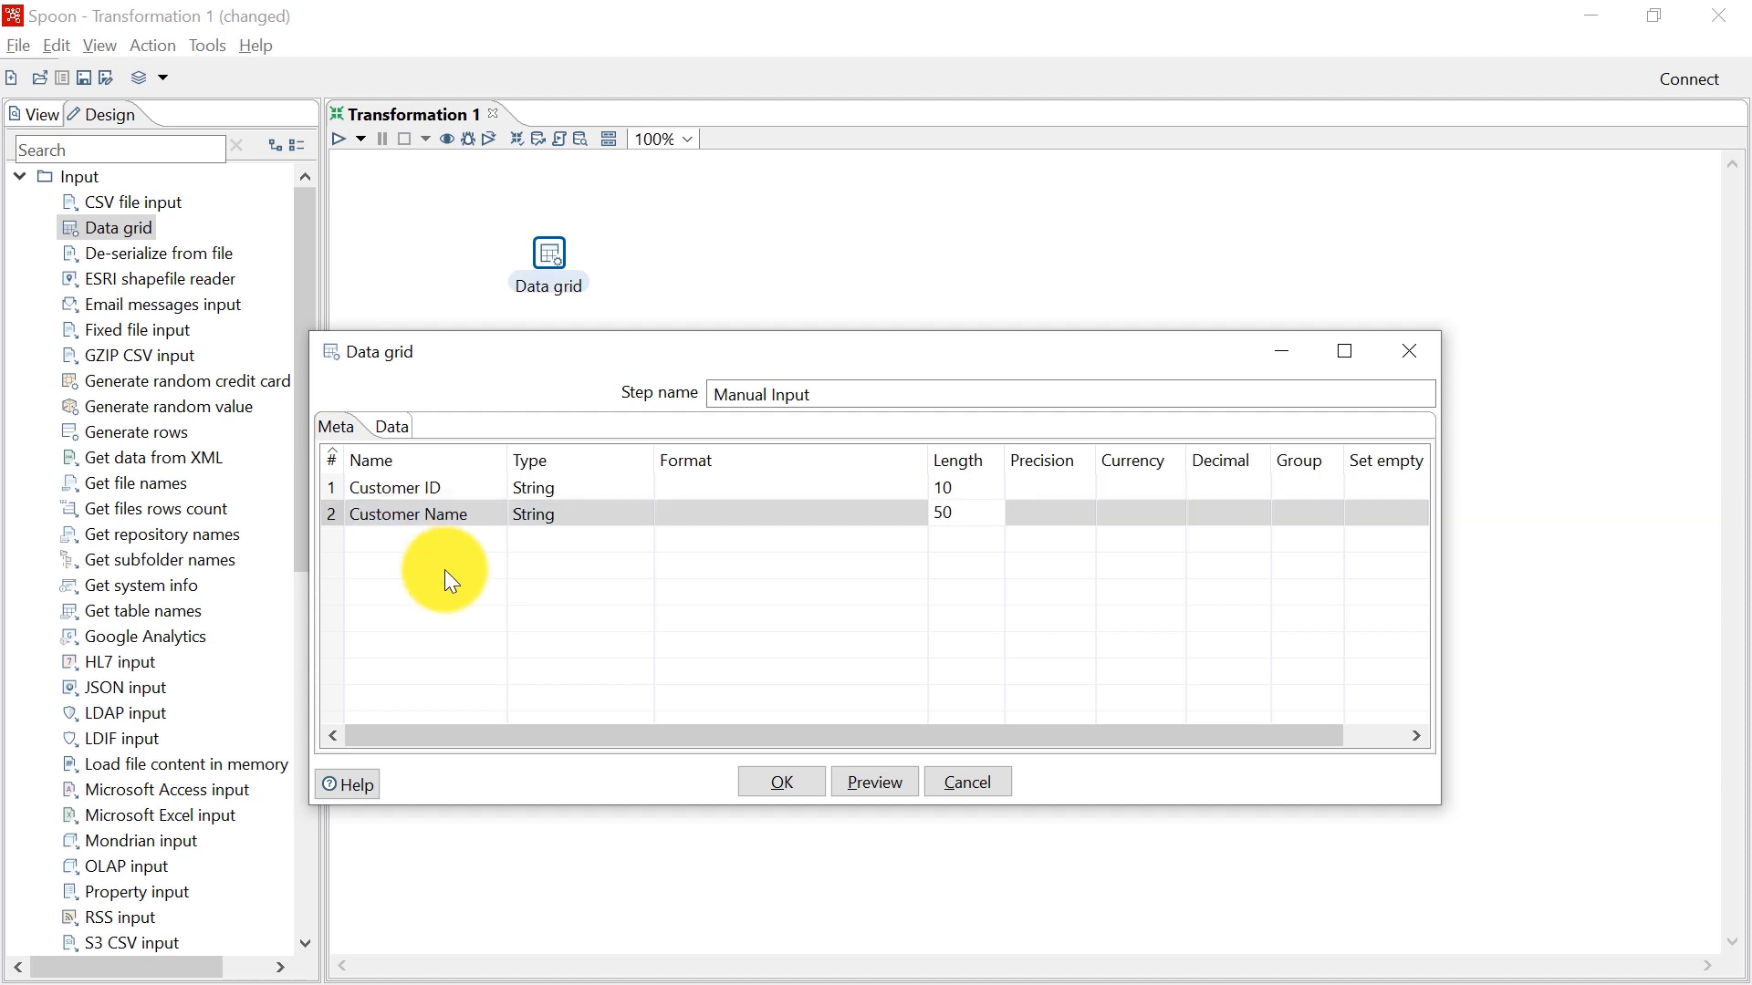
Define the third field as Segment, type String, length 20.
{"action": "left_click", "coordinate": [414, 542]}
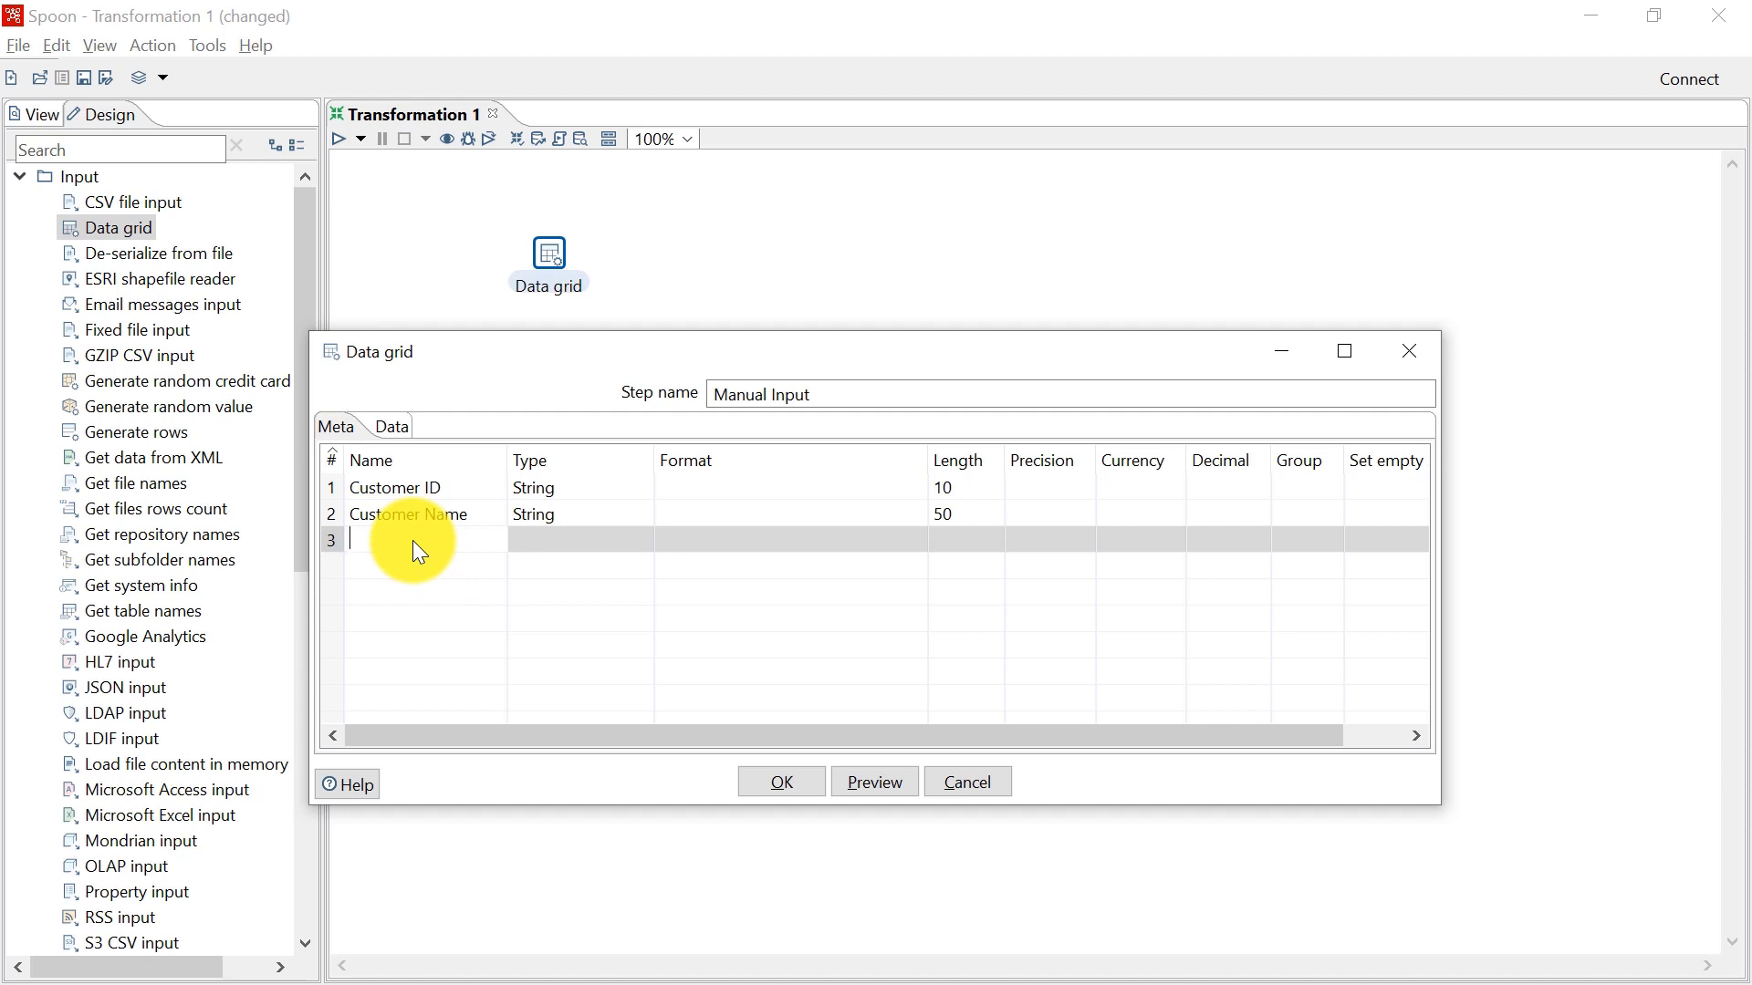
{"action": "type", "text": "Segment"}
{"action": "key", "text": "Tab"}
{"action": "type", "text": "St"}
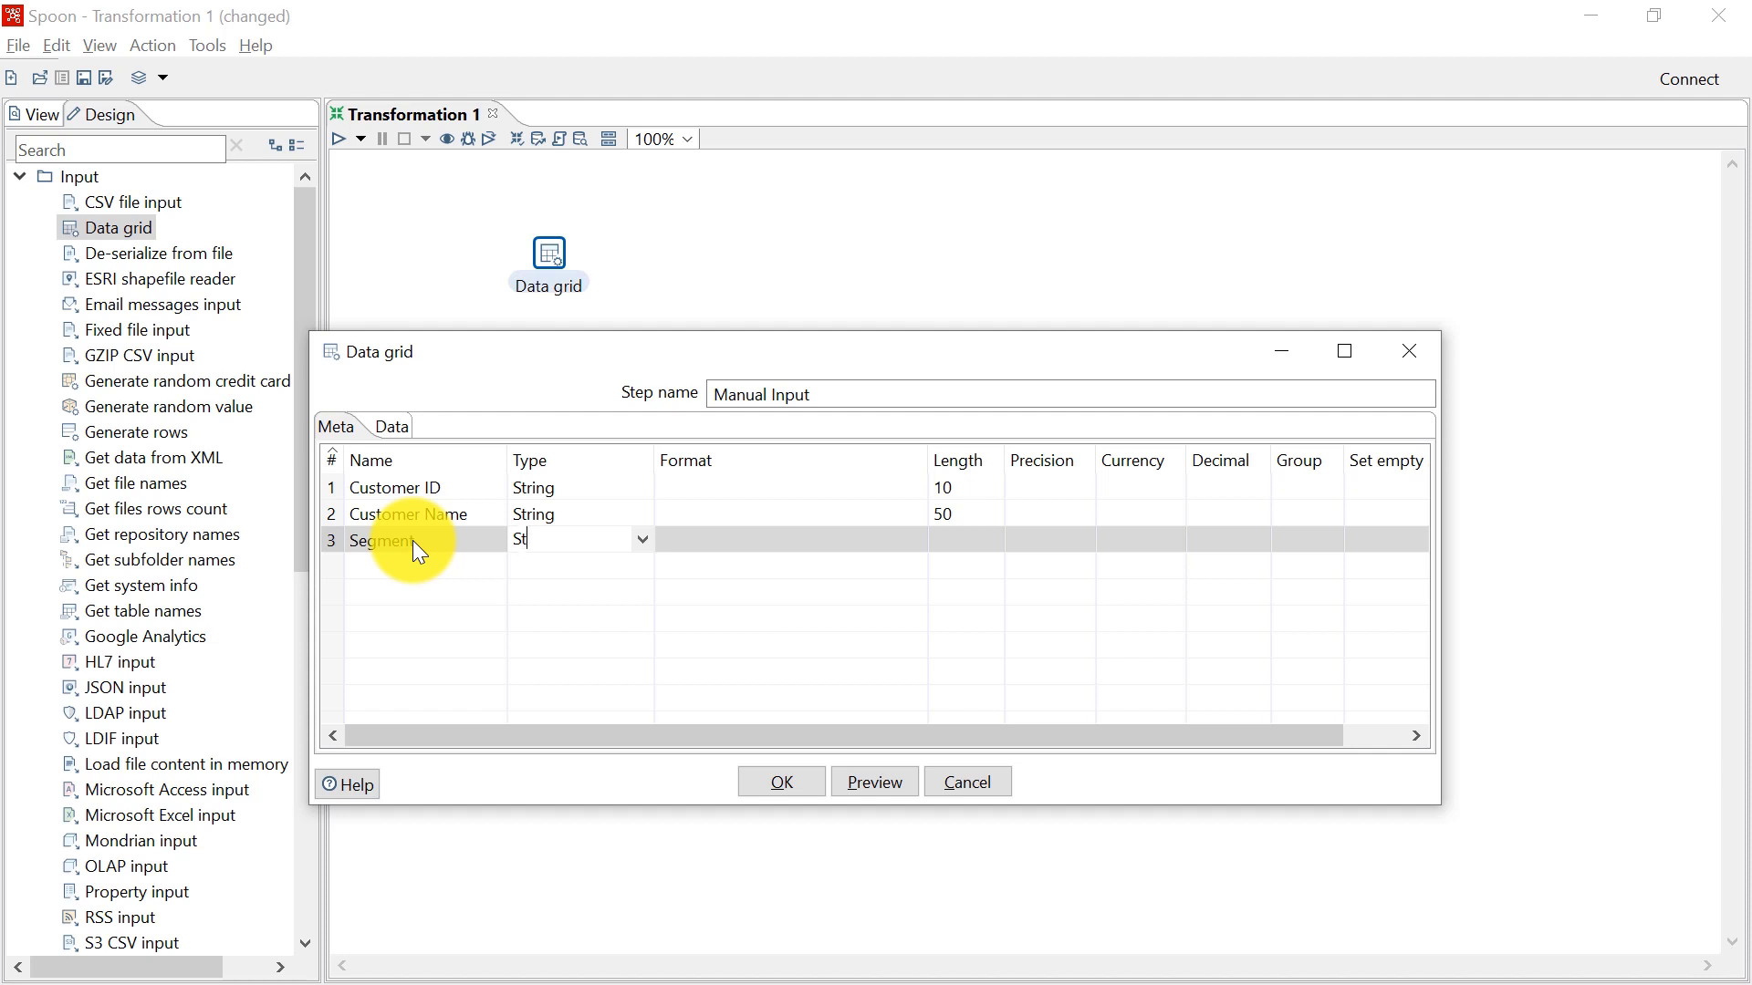
{"action": "type", "text": "ring"}
{"action": "key", "text": "Tab"}
{"action": "key", "text": "Tab"}
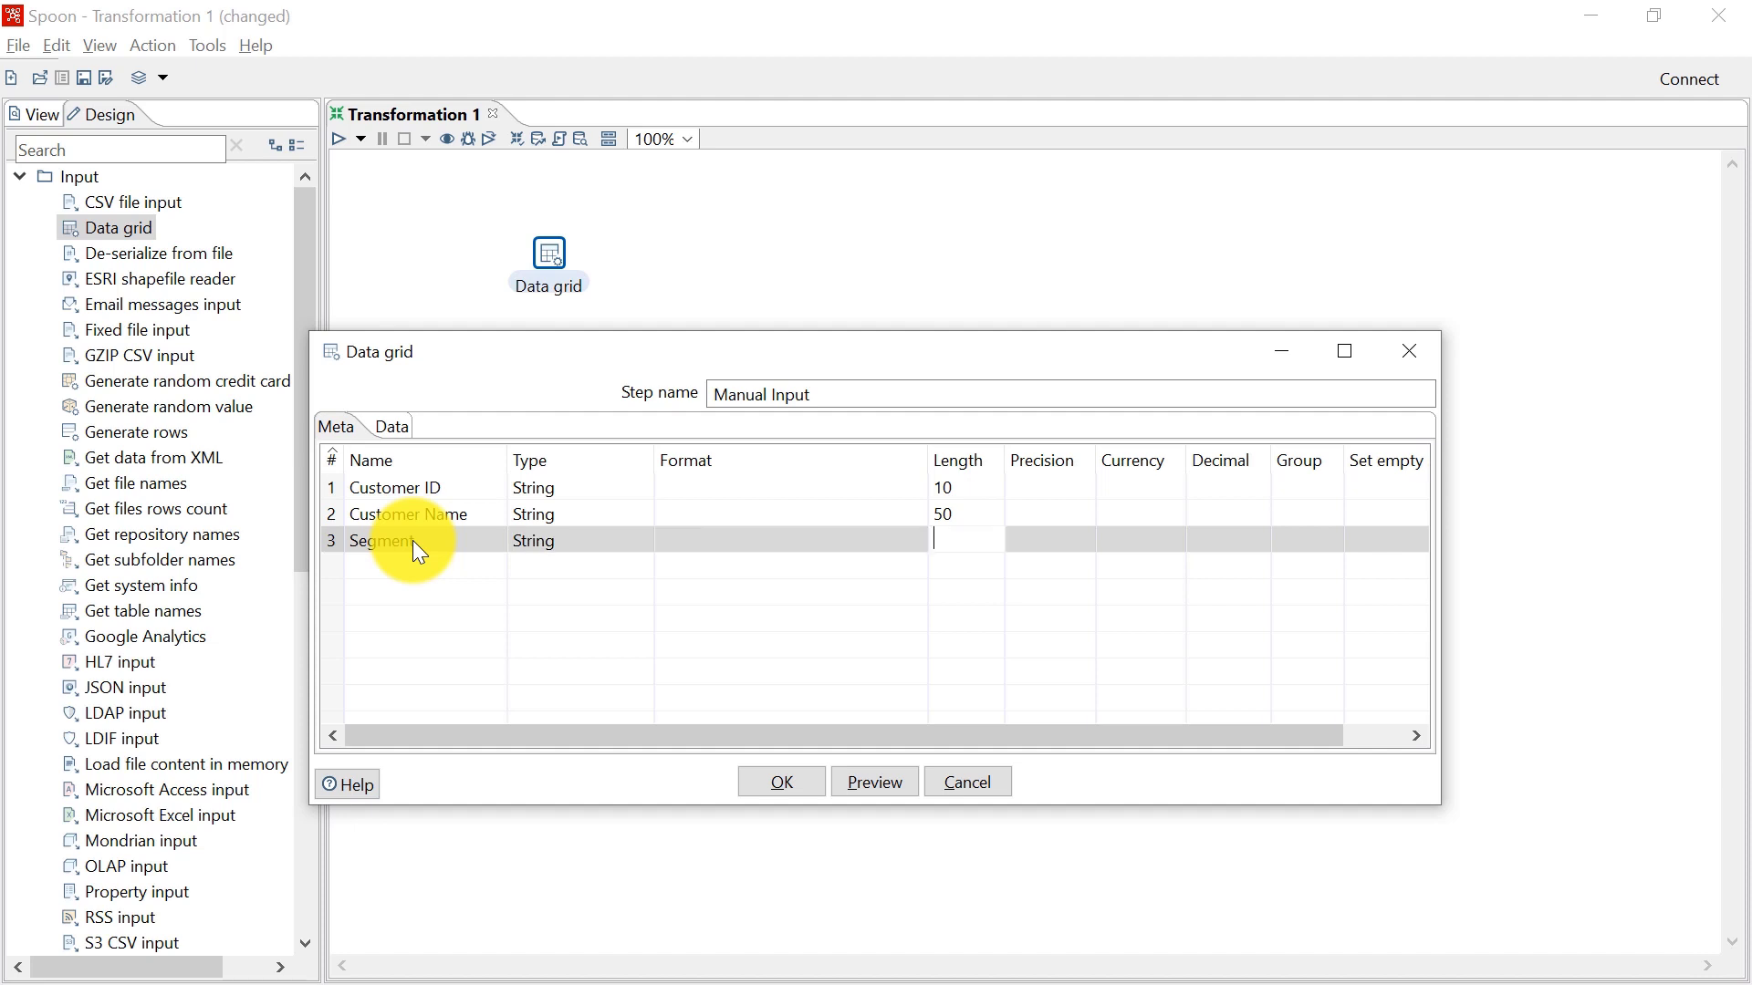
{"action": "type", "text": "20"}
Define the fourth Data grid field as Age, type String, length 10.
{"action": "left_click", "coordinate": [419, 568]}
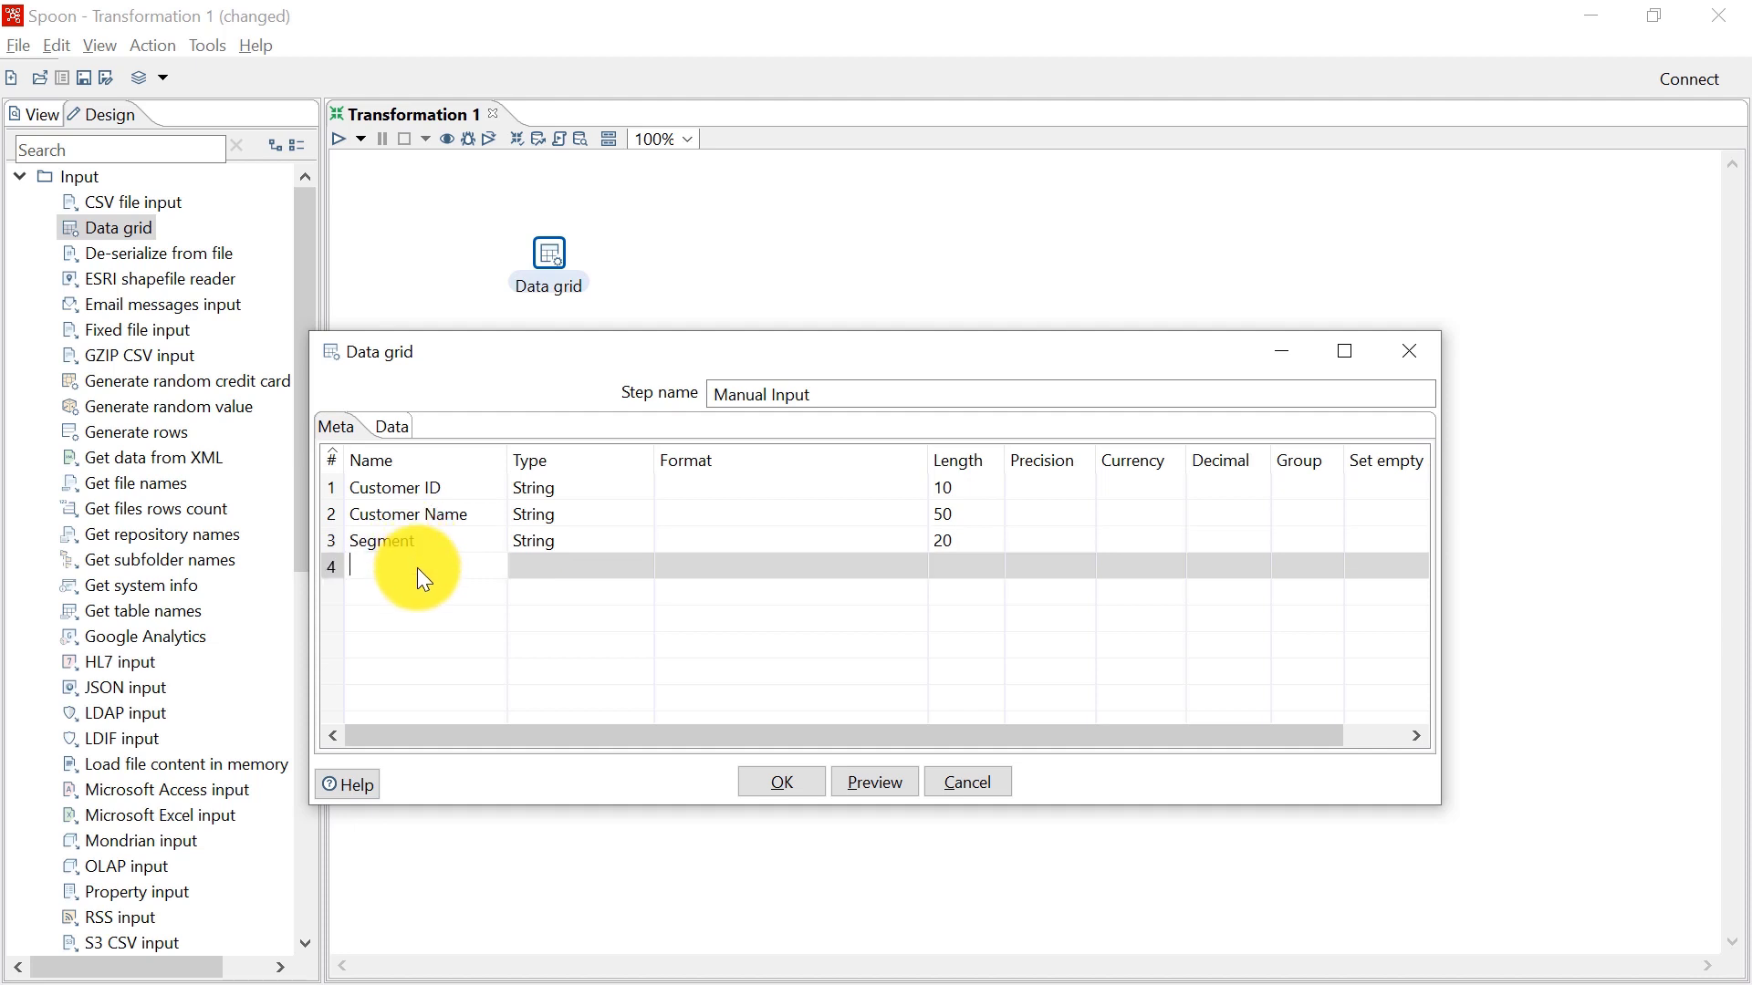
{"action": "type", "text": "Age"}
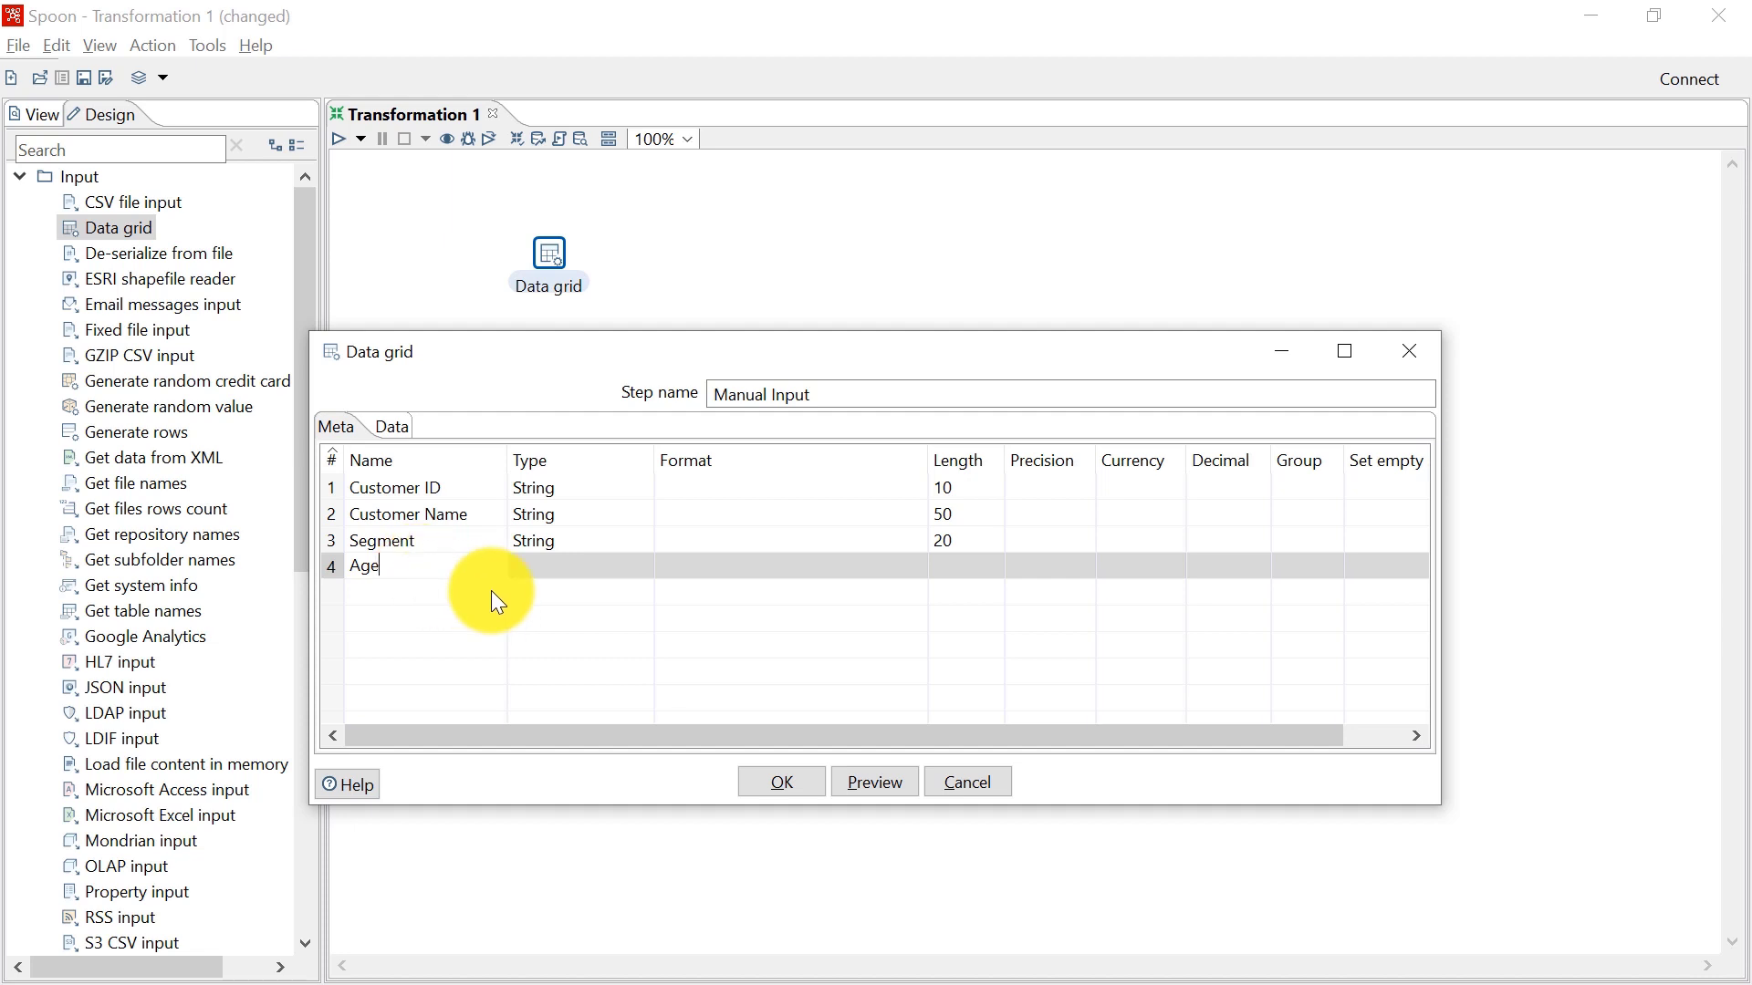
{"action": "left_click", "coordinate": [556, 566]}
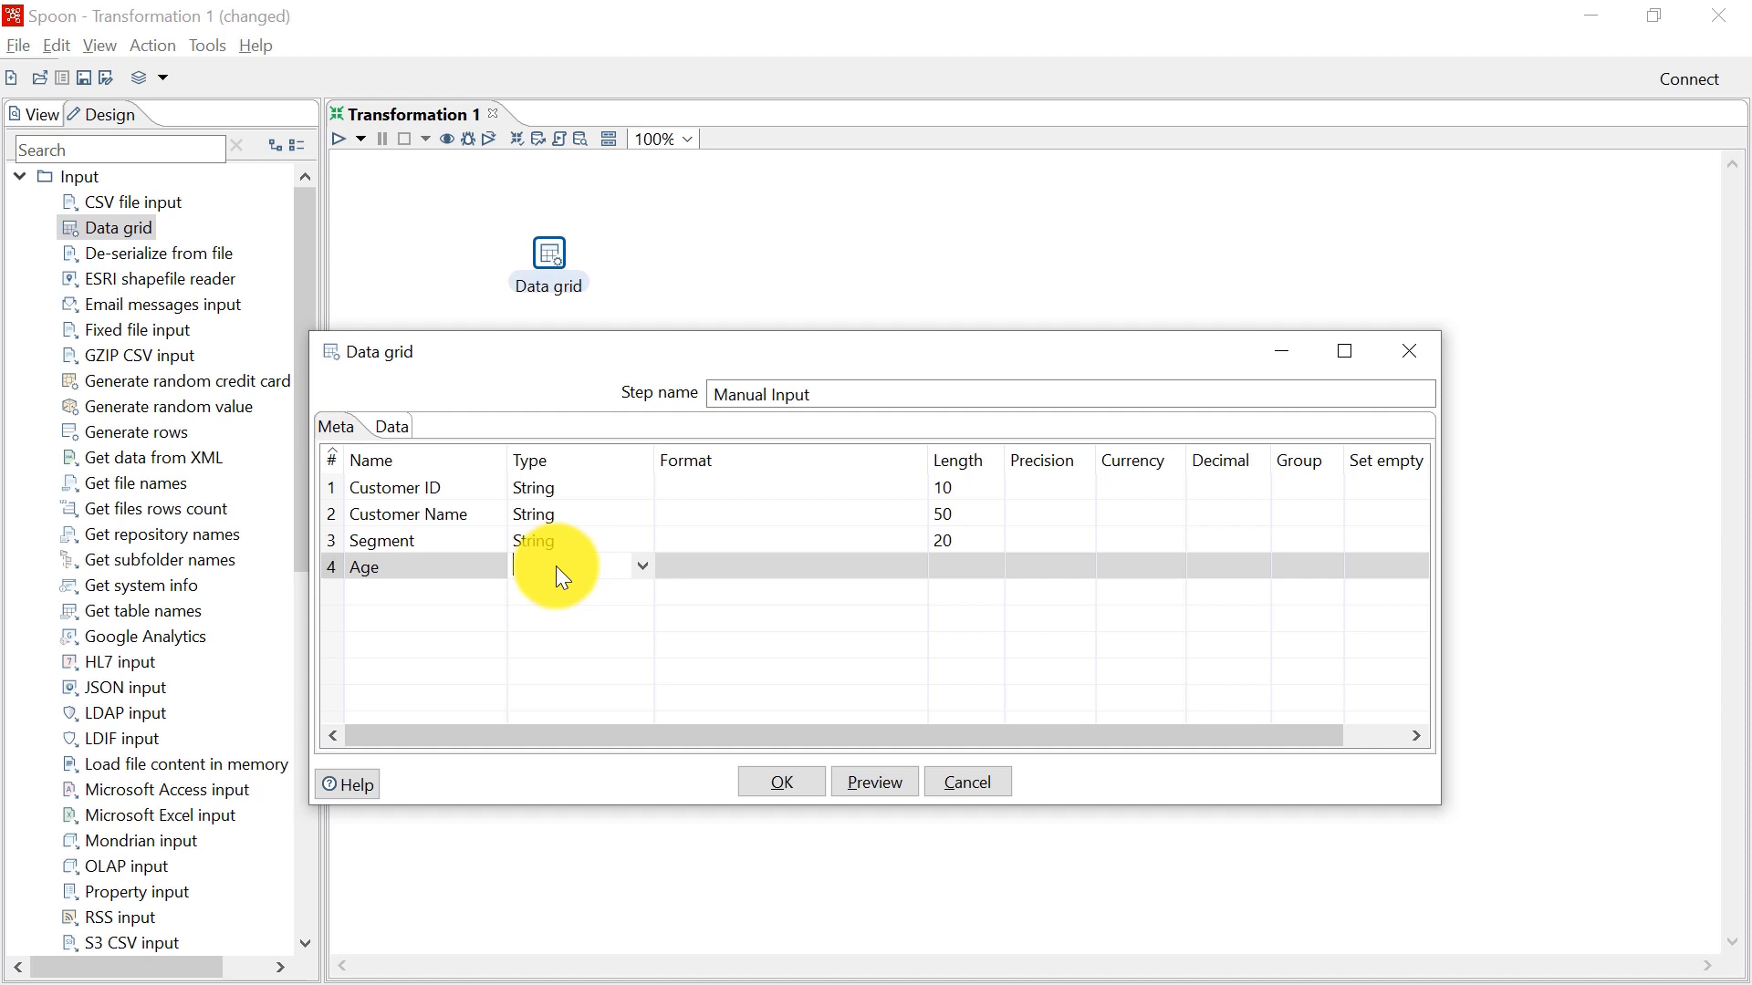
{"action": "key", "text": "Tab"}
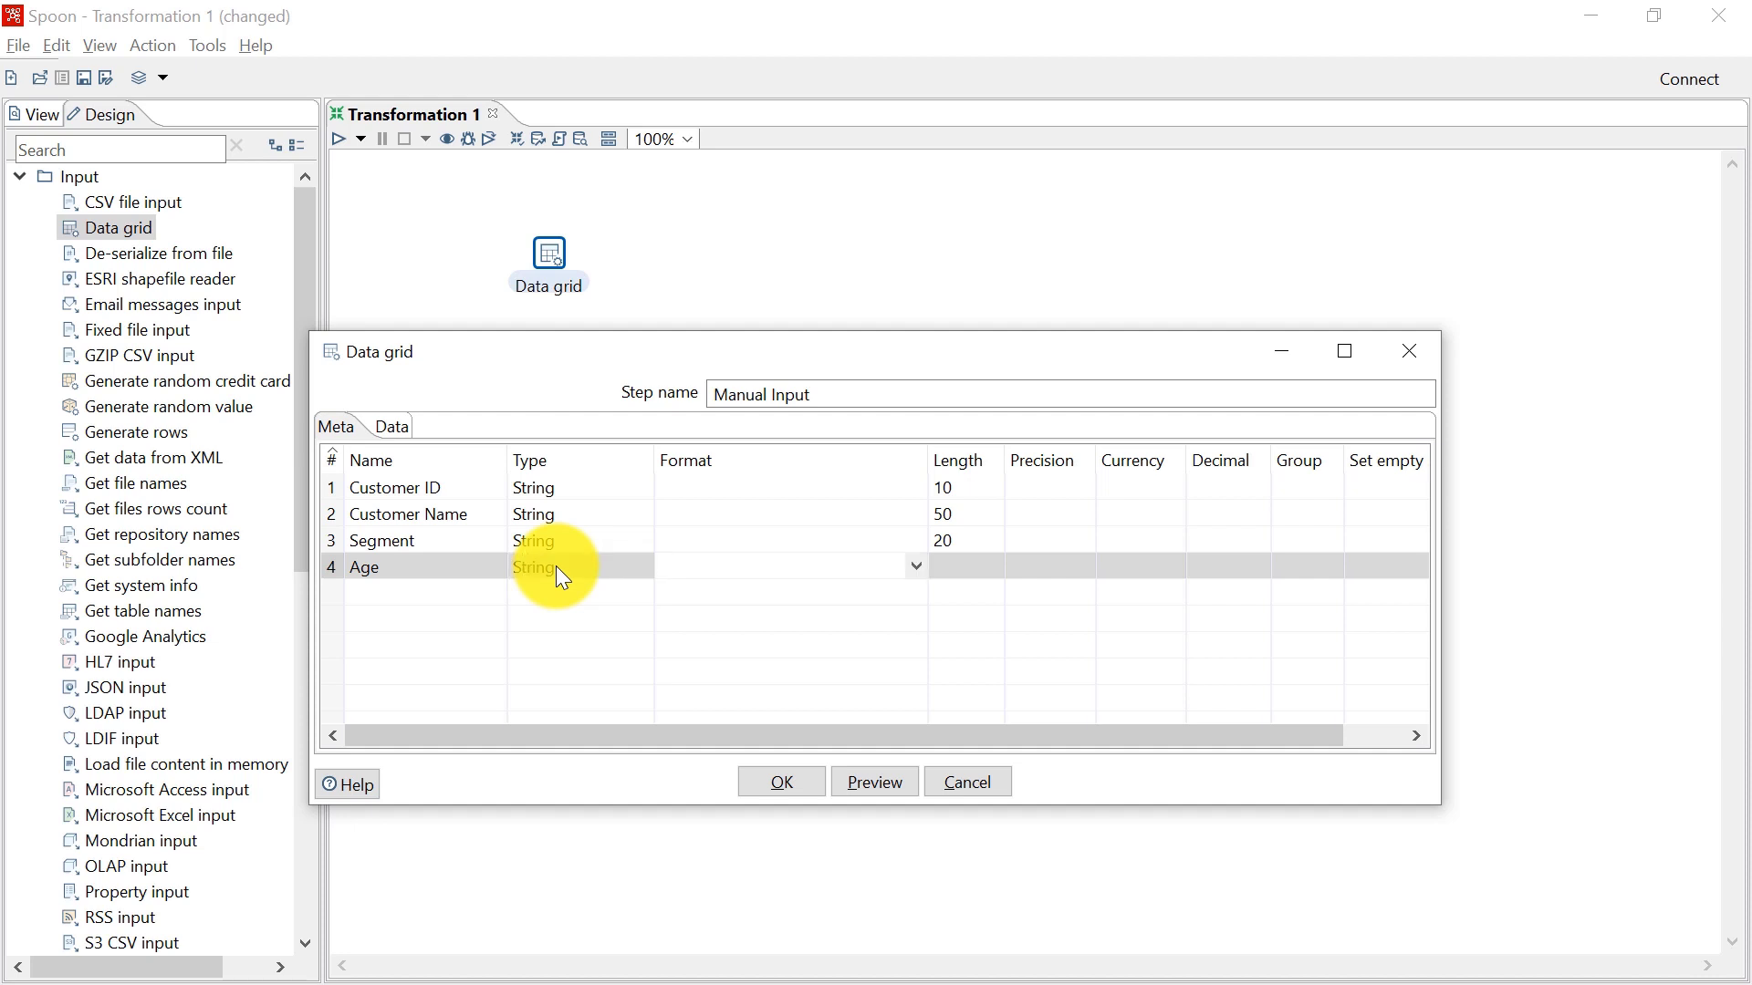
{"action": "key", "text": "Tab"}
{"action": "type", "text": "10"}
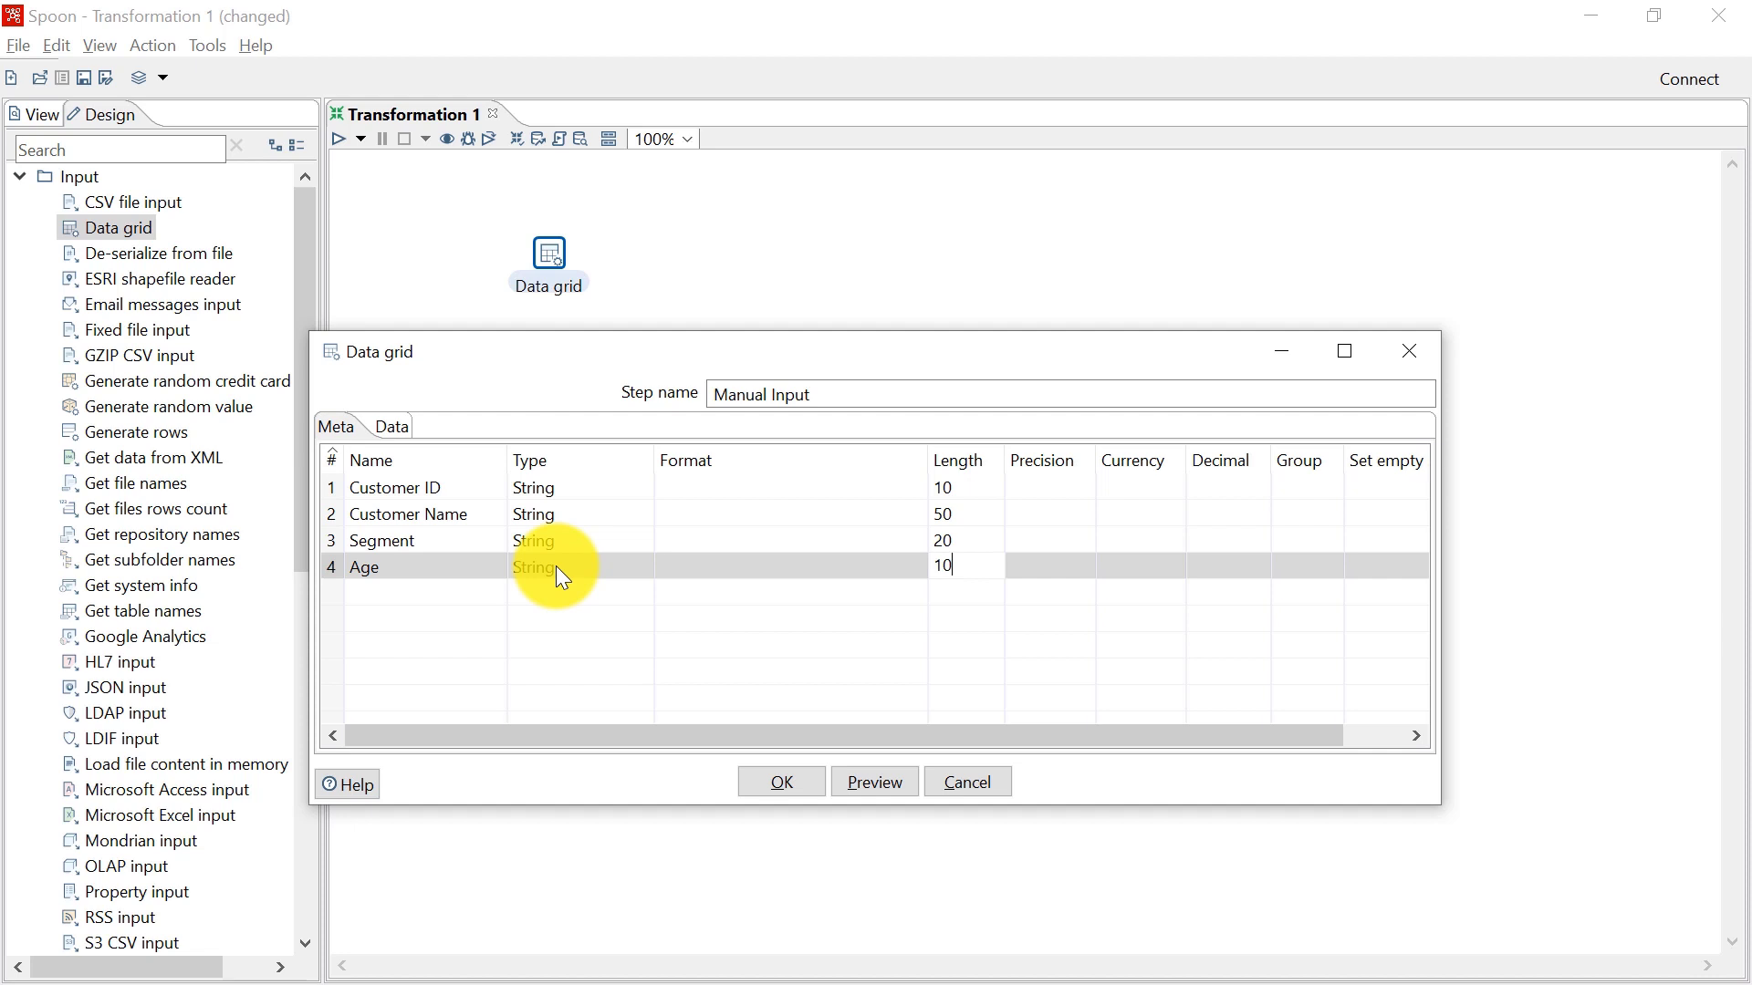
Define the fifth field as Country, type String, length 25.
{"action": "left_click", "coordinate": [482, 589]}
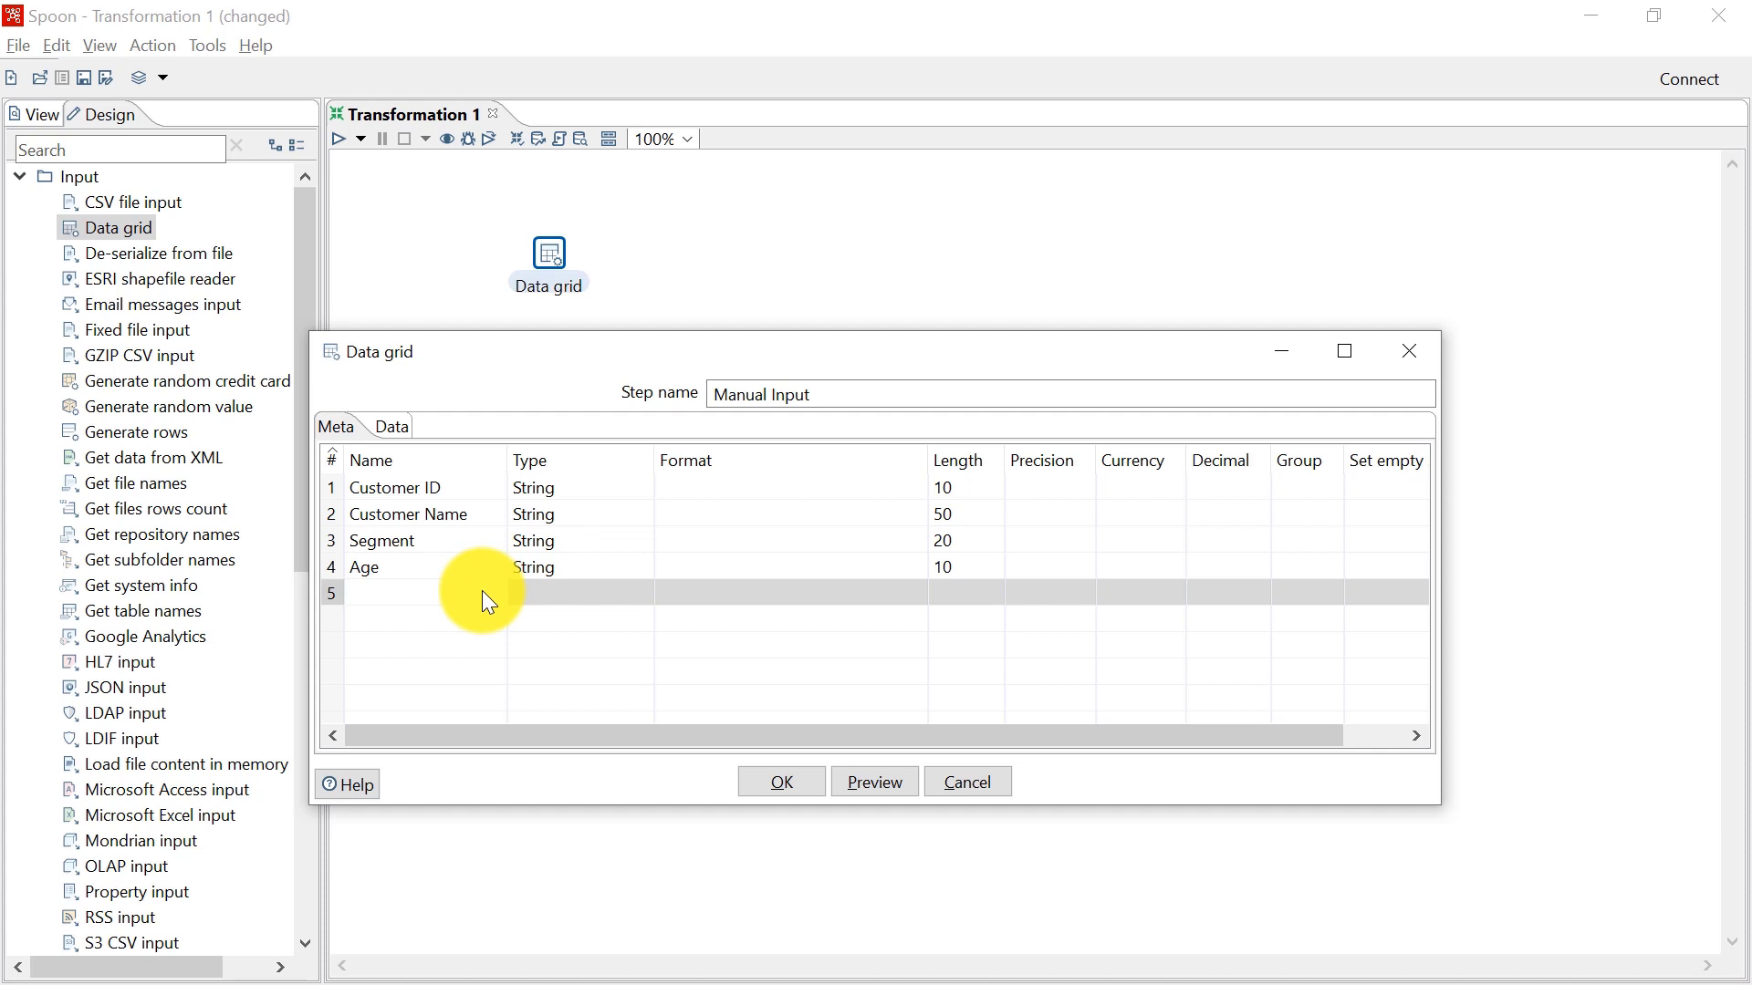
{"action": "type", "text": "Country"}
{"action": "key", "text": "Tab"}
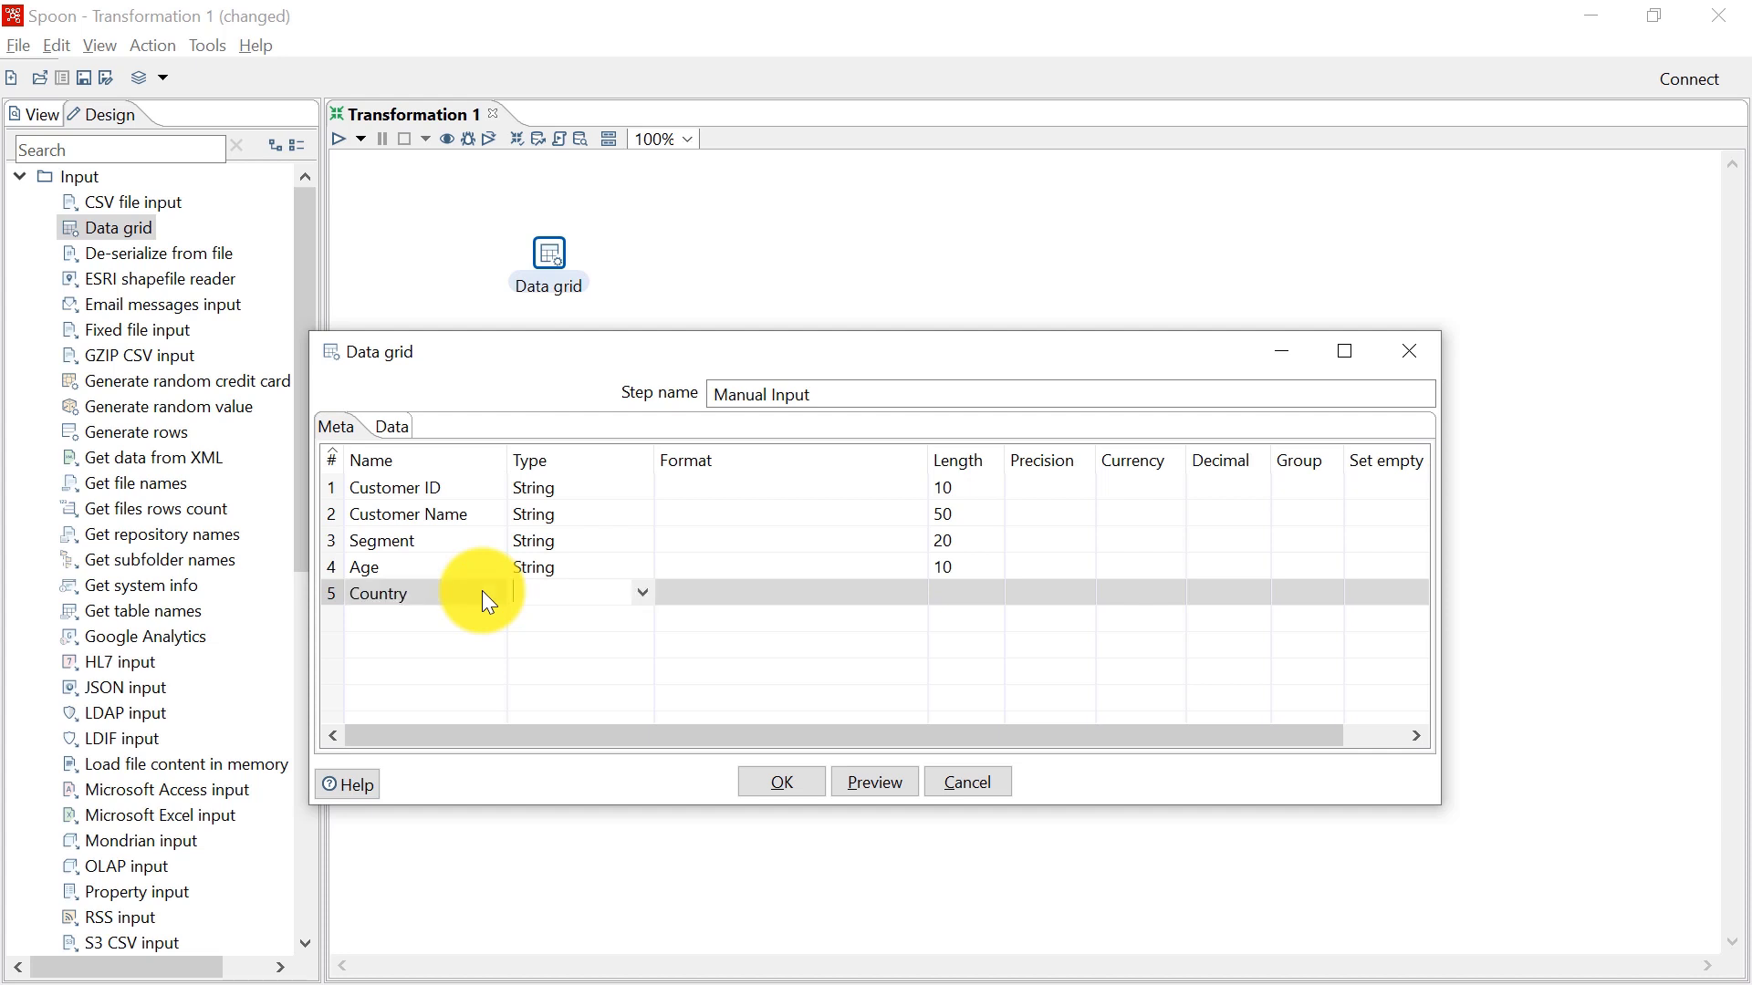
{"action": "left_click", "coordinate": [642, 593]}
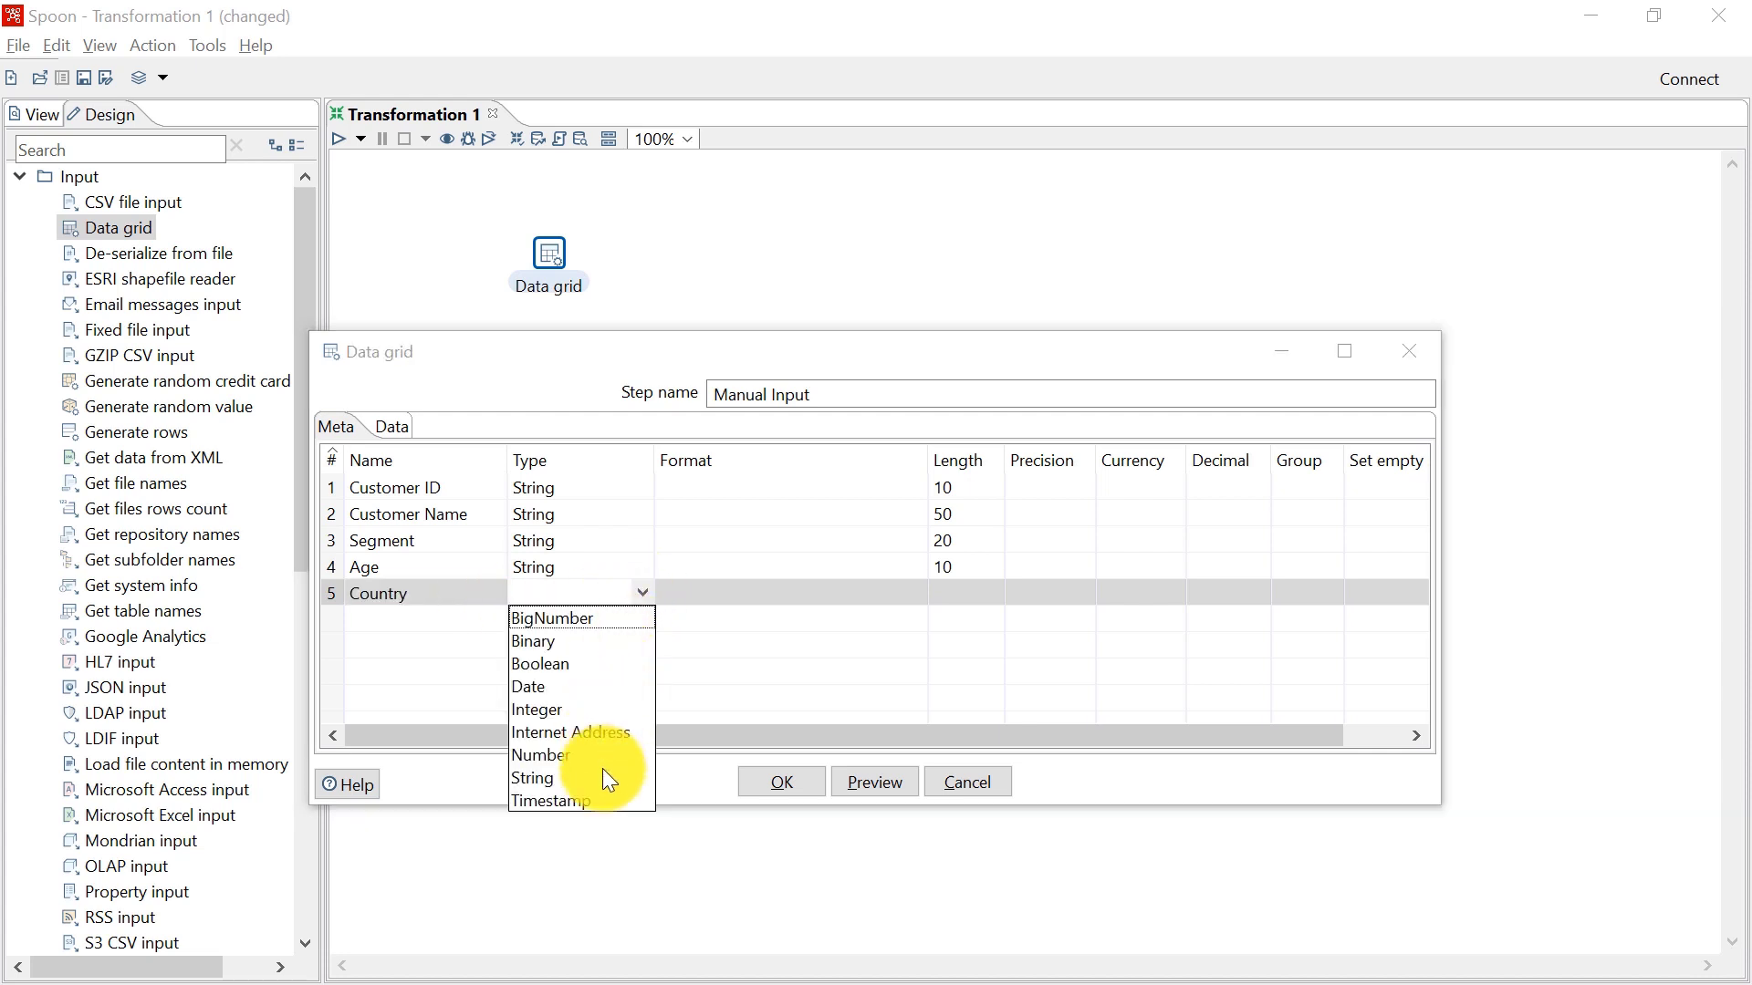
{"action": "left_click", "coordinate": [548, 778]}
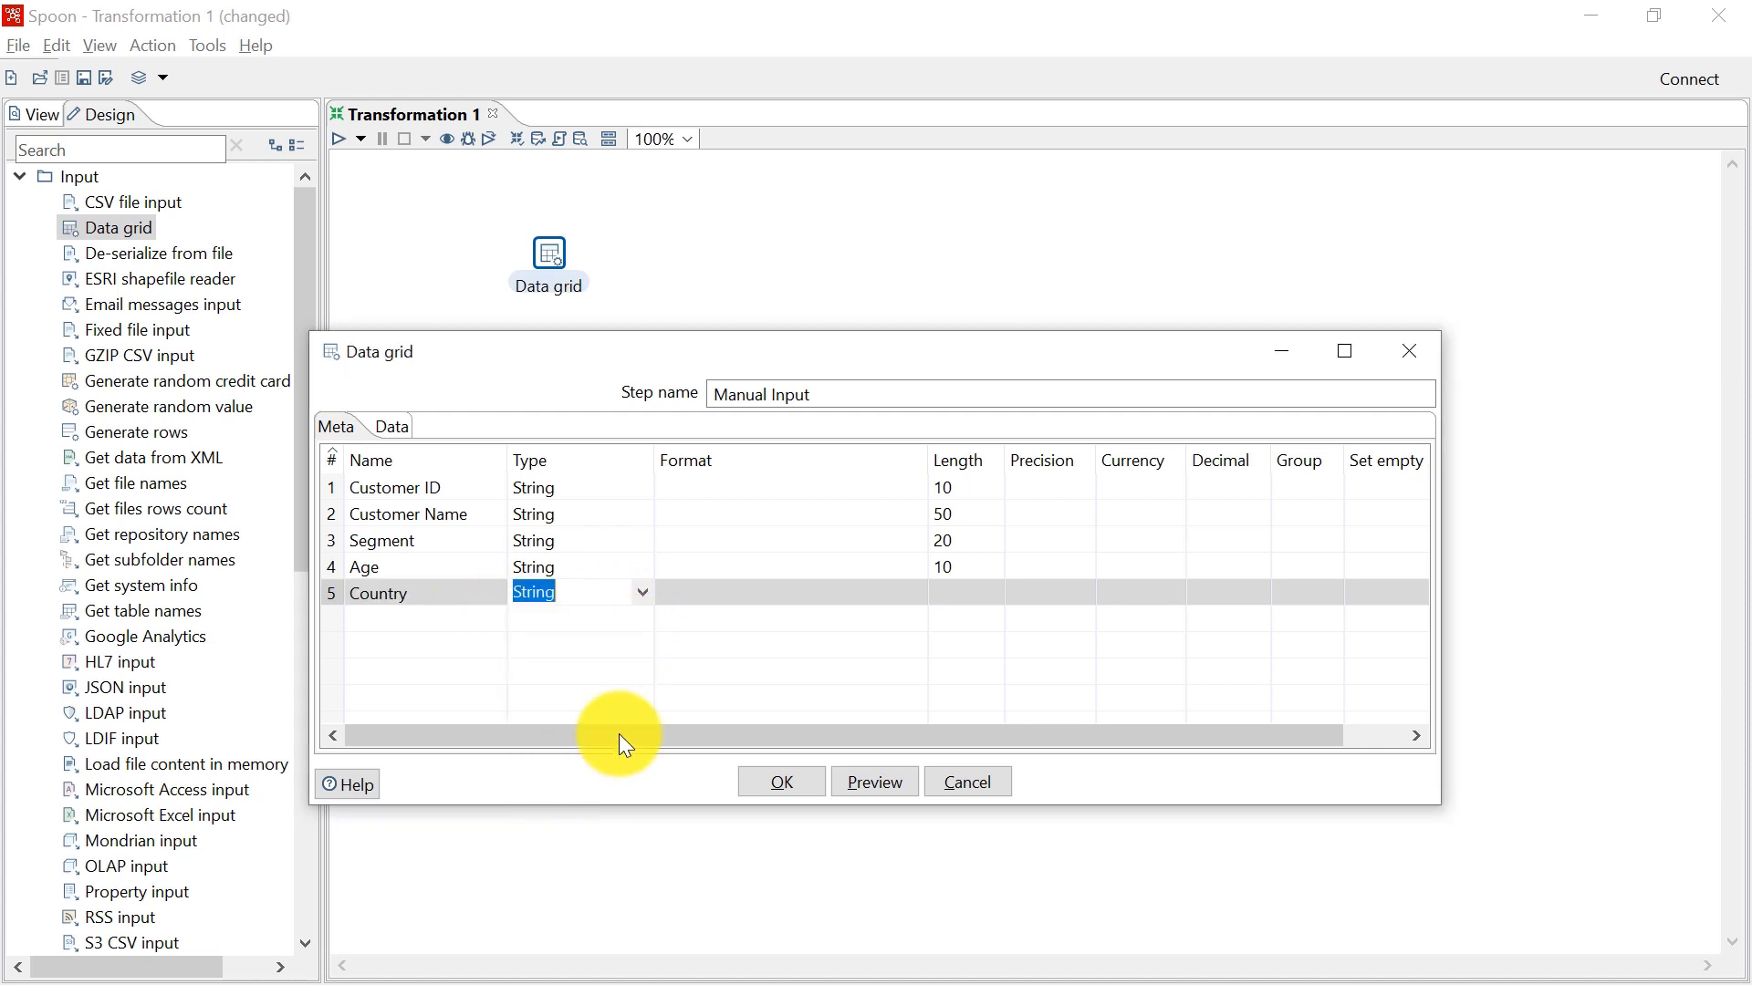
{"action": "left_click", "coordinate": [973, 588]}
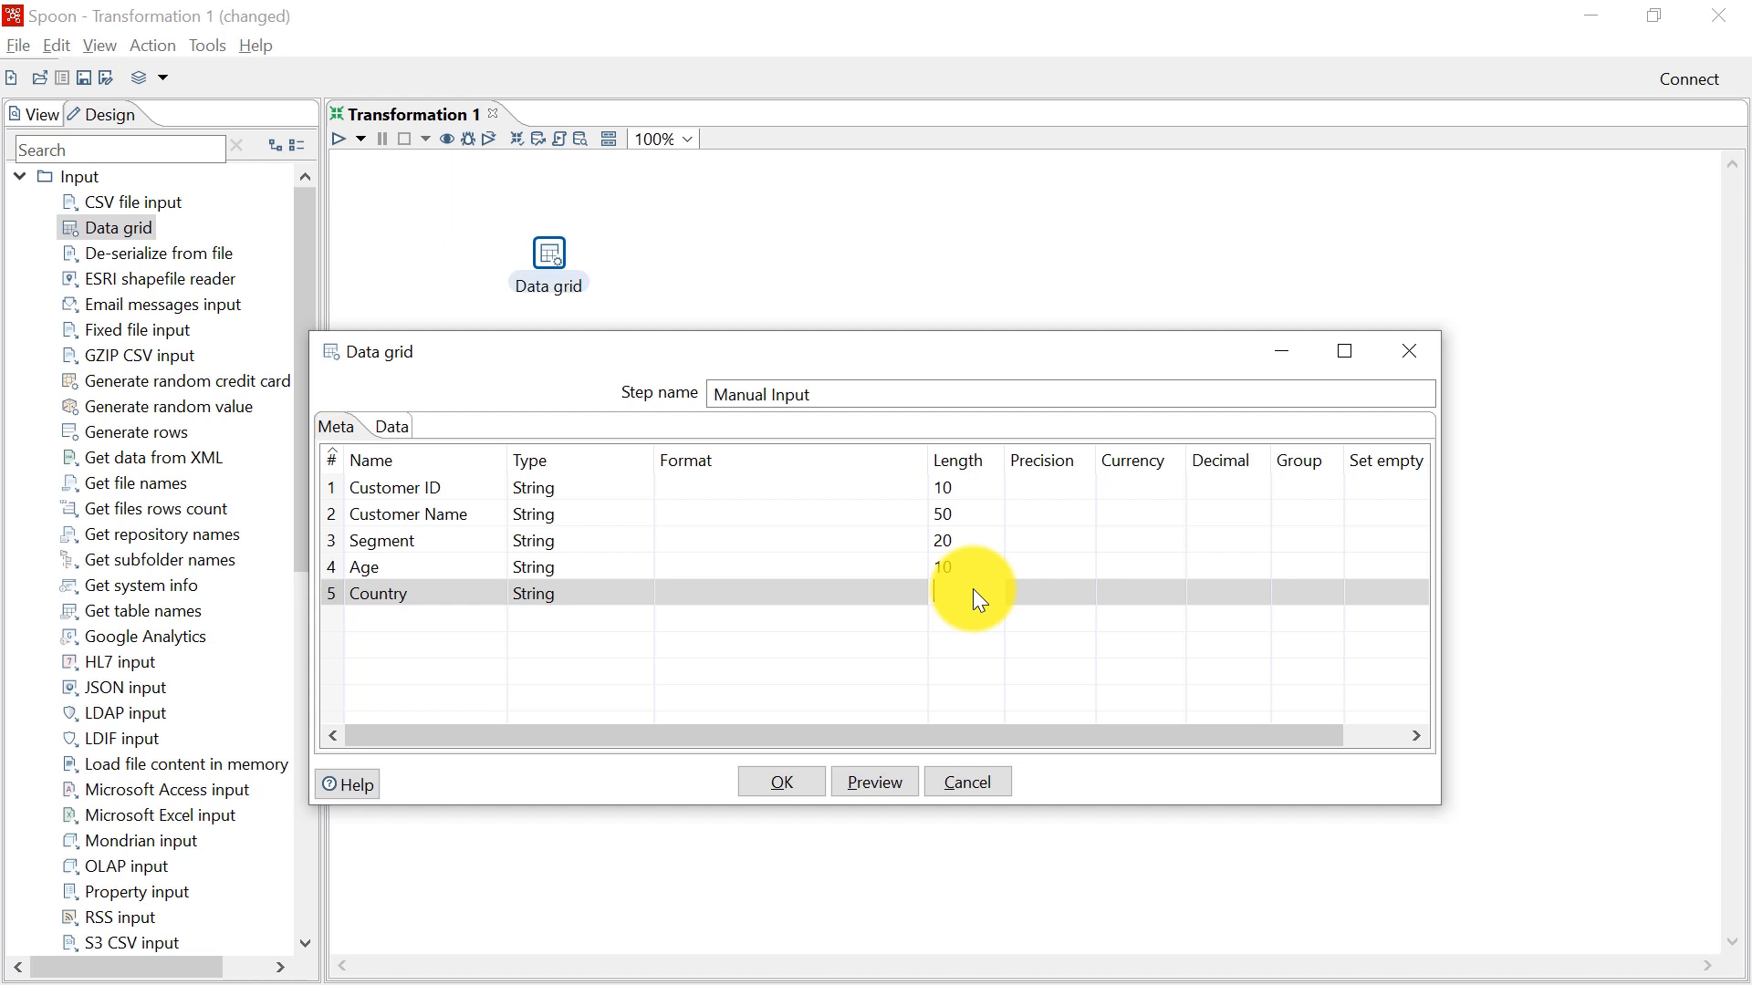
{"action": "left_click", "coordinate": [492, 618]}
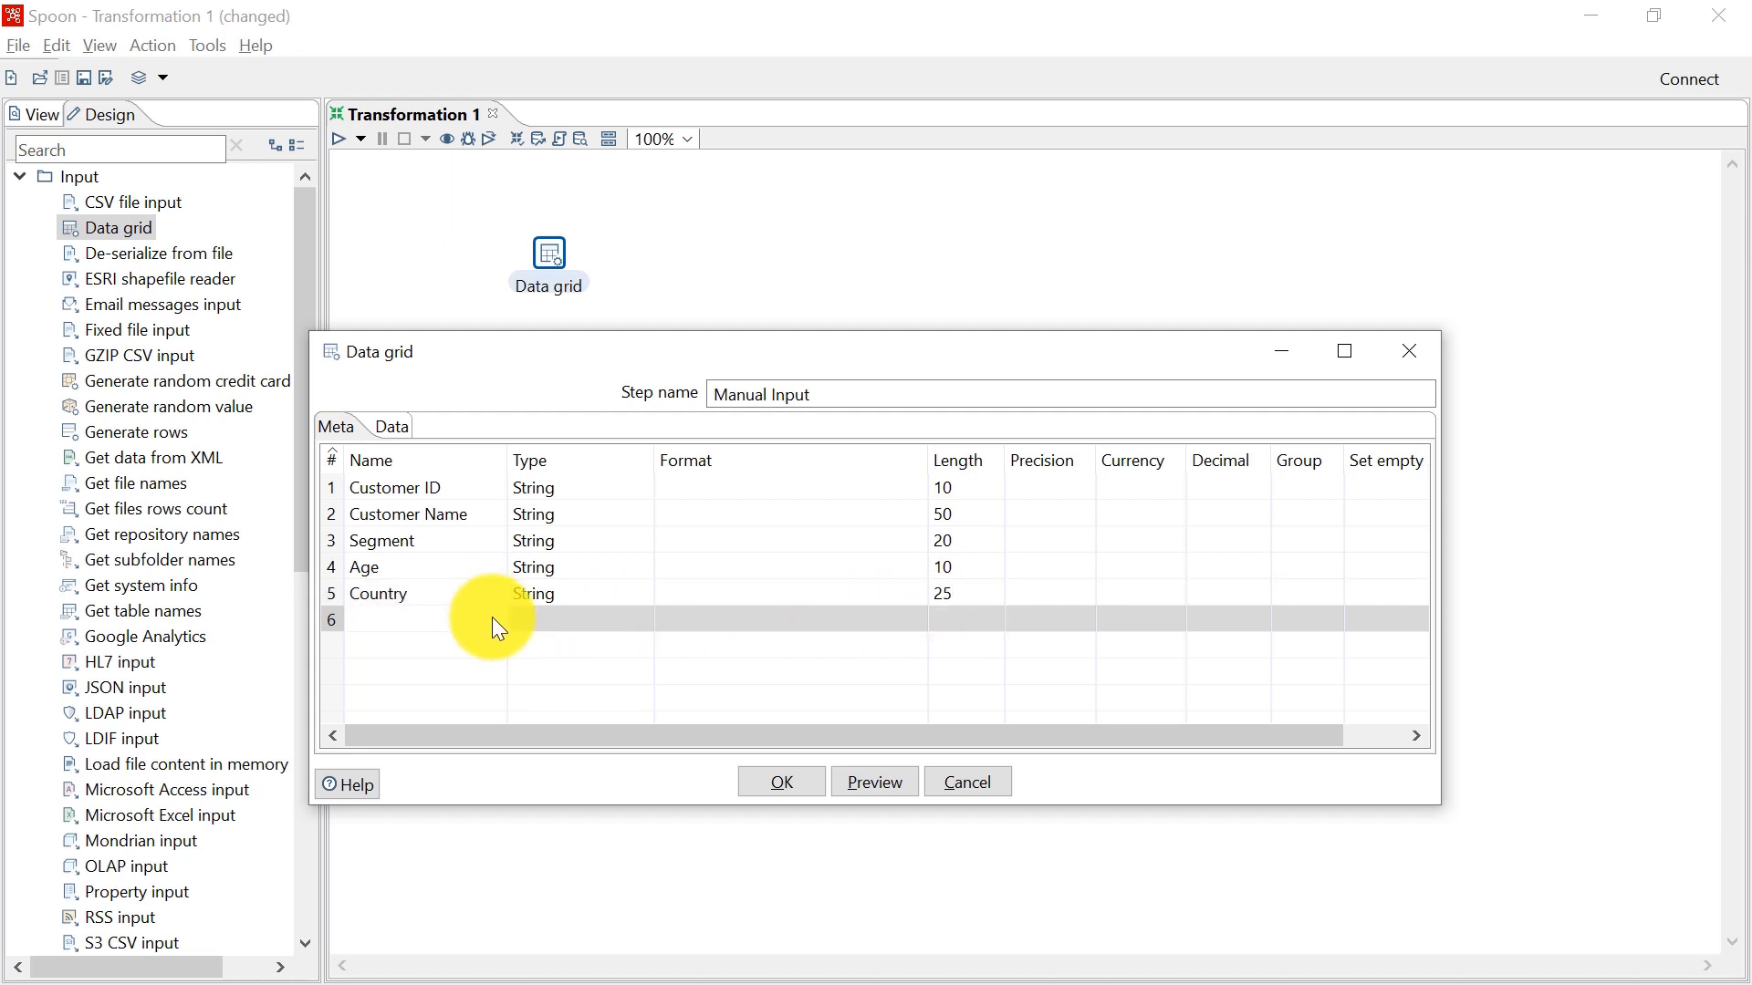
{"action": "type", "text": "State"}
{"action": "key", "text": "BackSpace"}
{"action": "key", "text": "BackSpace"}
{"action": "key", "text": "BackSpace"}
{"action": "key", "text": "BackSpace"}
{"action": "key", "text": "BackSpace"}
Define the sixth field as City, type String, length 50.
{"action": "type", "text": "City"}
{"action": "key", "text": "Tab"}
{"action": "type", "text": "Str"}
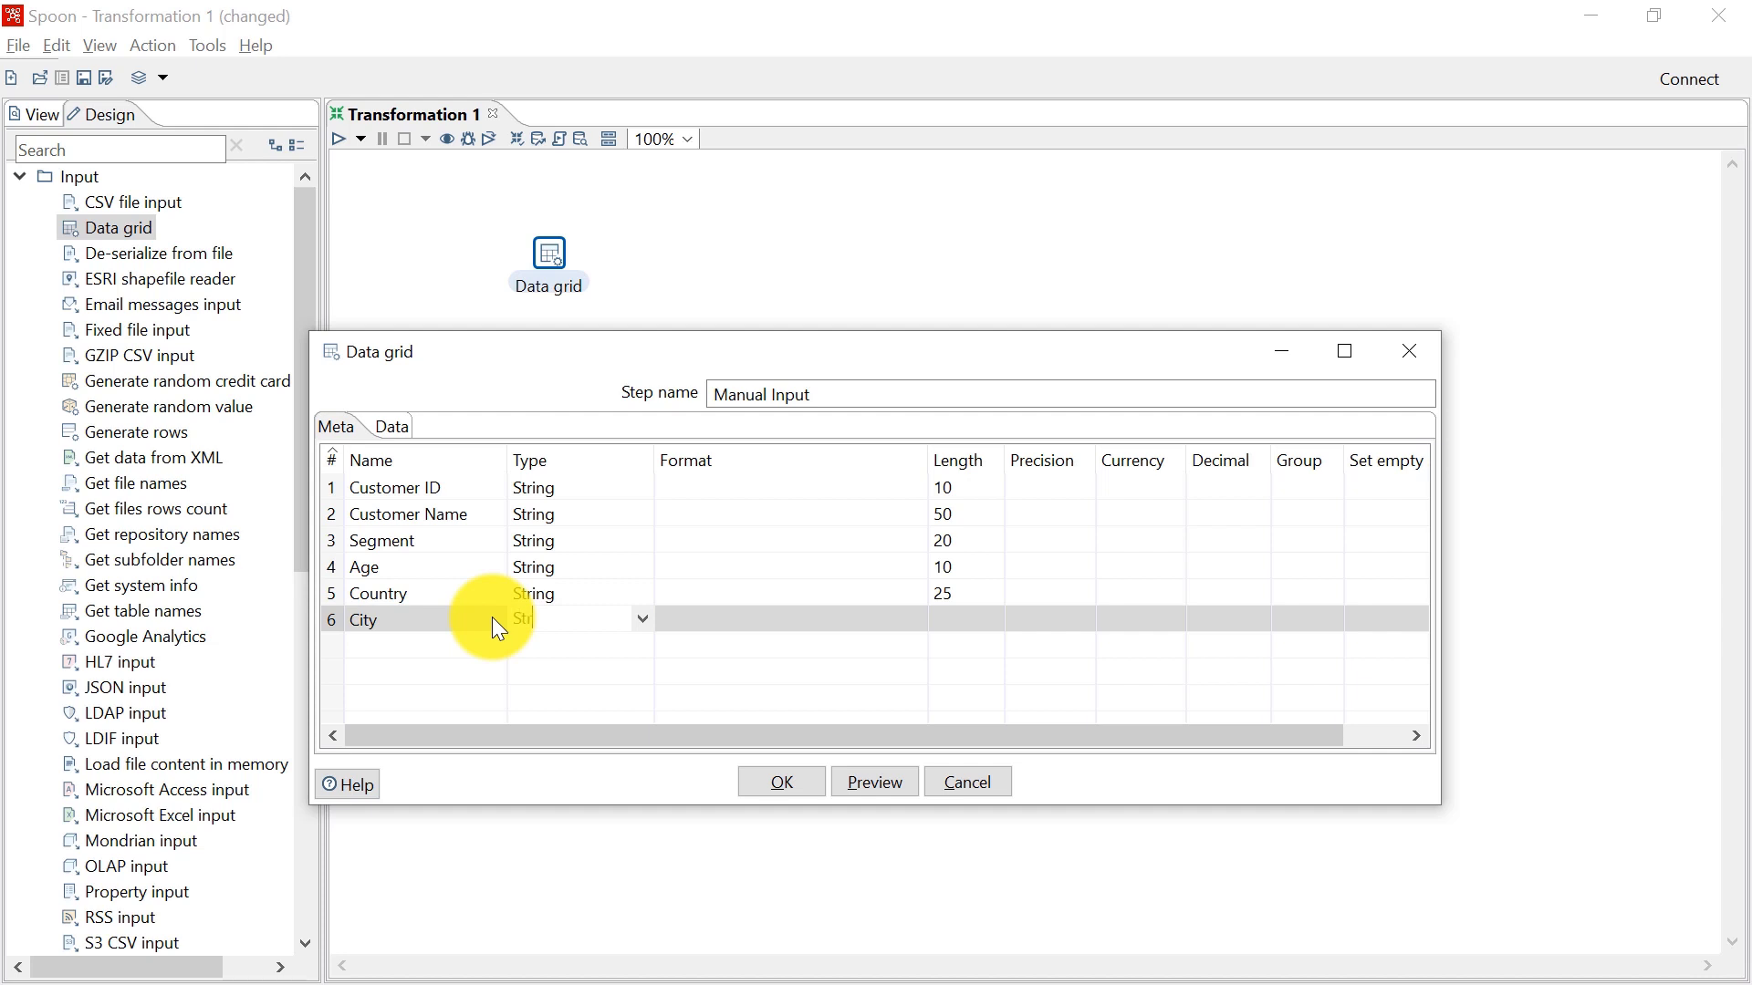
{"action": "type", "text": "ing"}
{"action": "key", "text": "Tab"}
{"action": "key", "text": "Tab"}
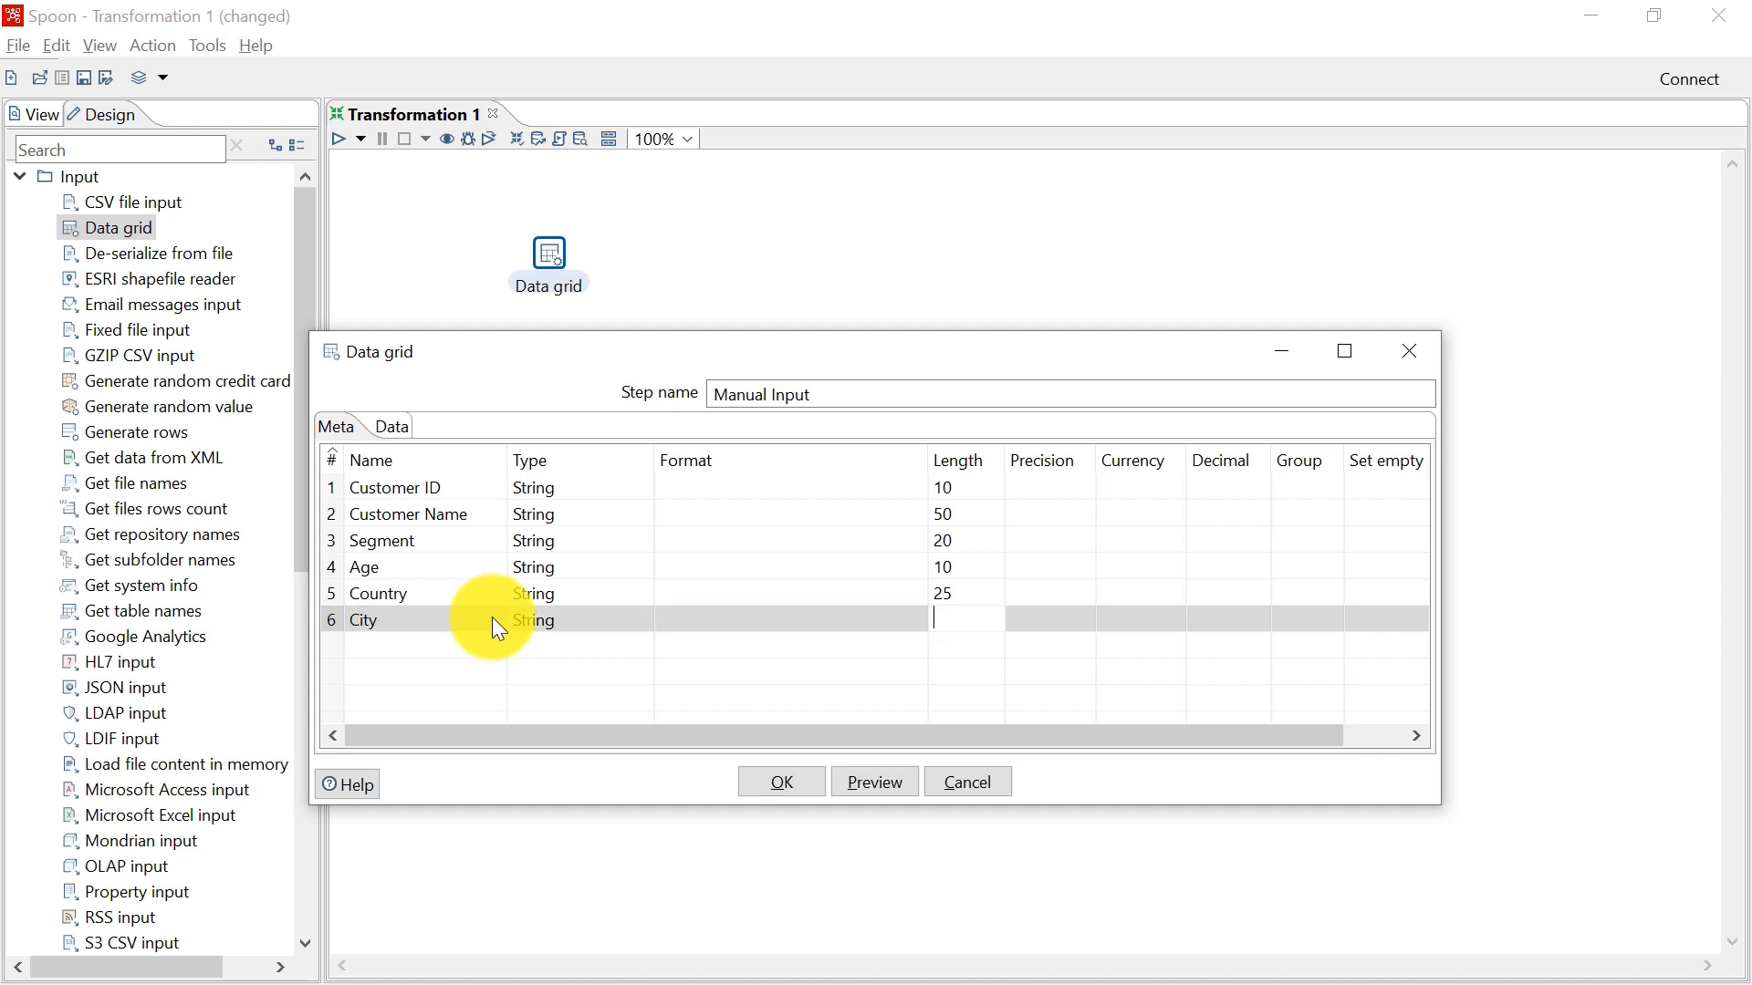
{"action": "type", "text": "50"}
Define the seventh field as State, type String, length 50.
{"action": "left_click", "coordinate": [489, 648]}
{"action": "type", "text": "Sta"}
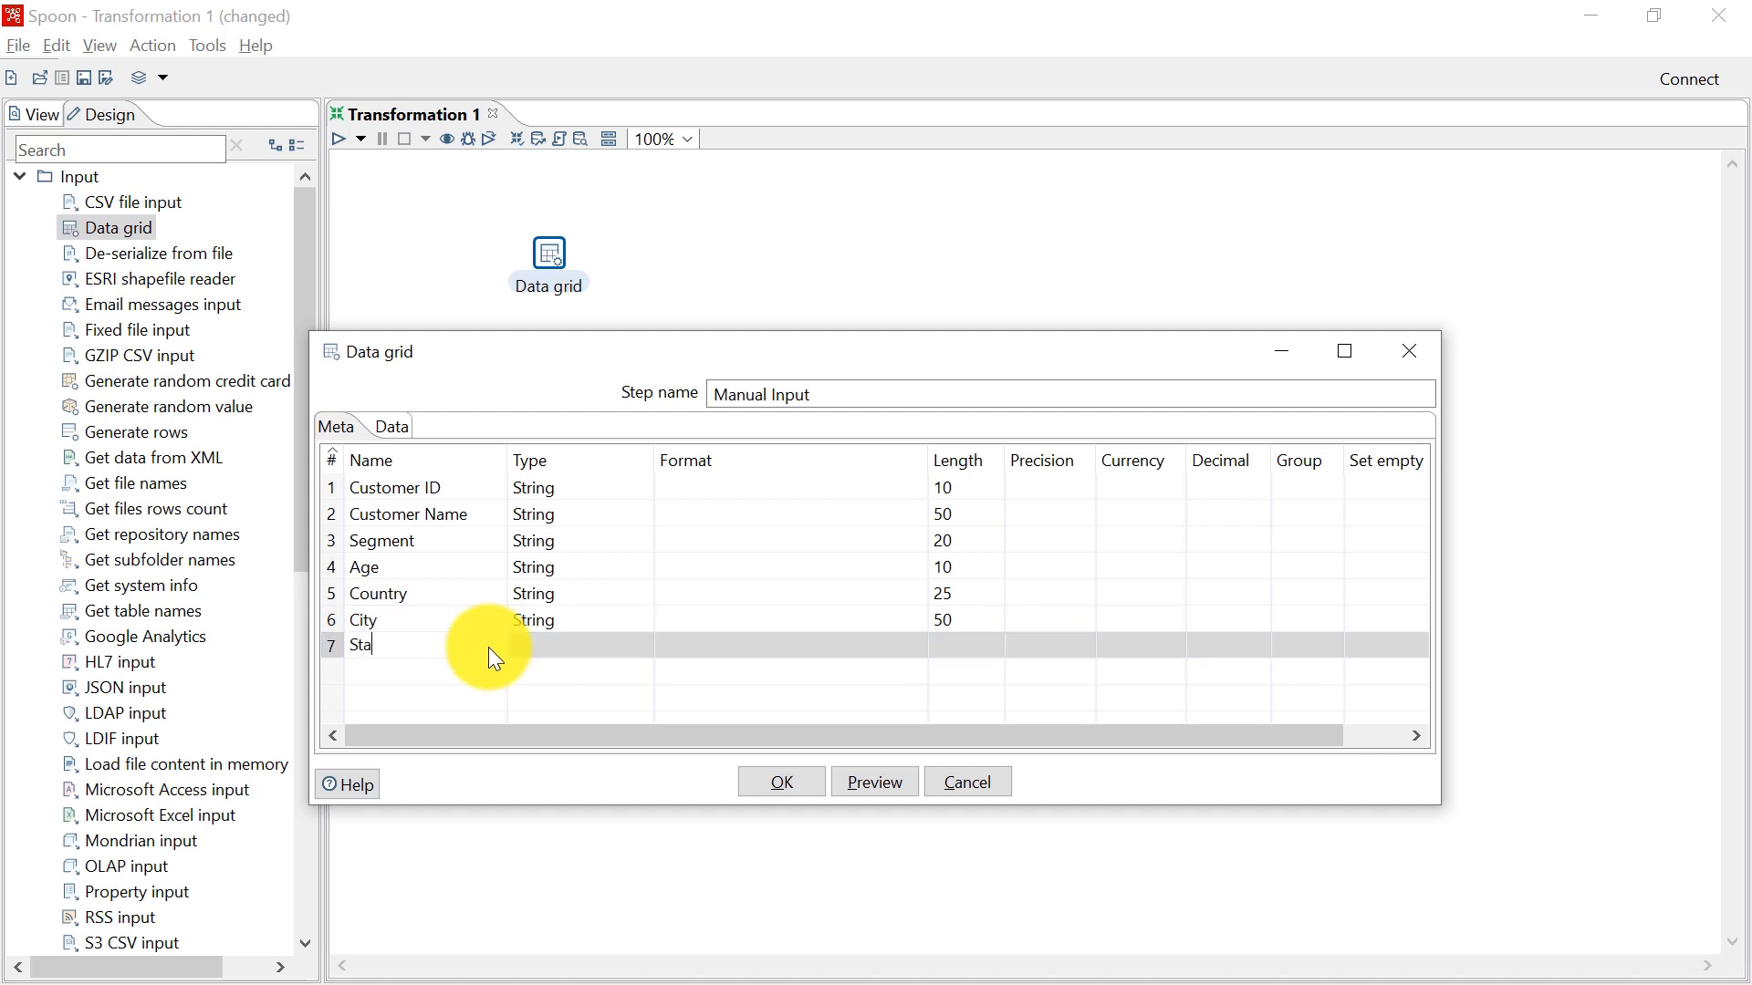
{"action": "type", "text": "te"}
{"action": "key", "text": "Tab"}
{"action": "type", "text": "S"}
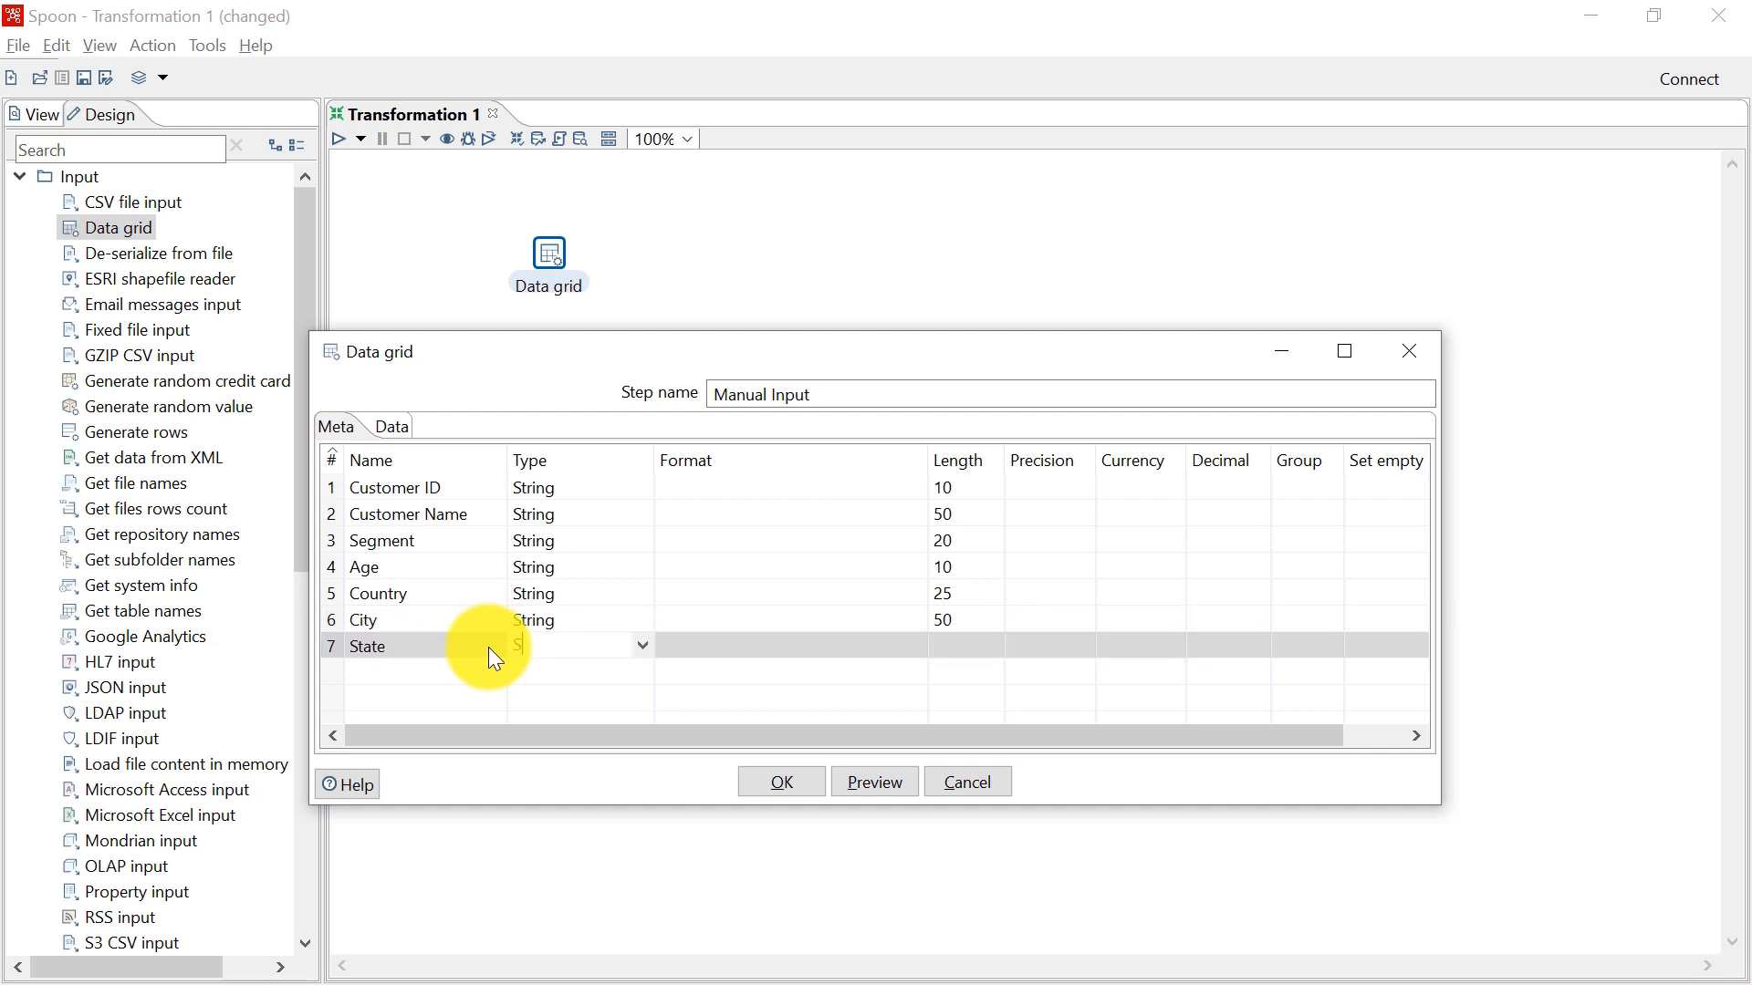
{"action": "type", "text": "tring"}
{"action": "key", "text": "Tab"}
{"action": "key", "text": "Tab"}
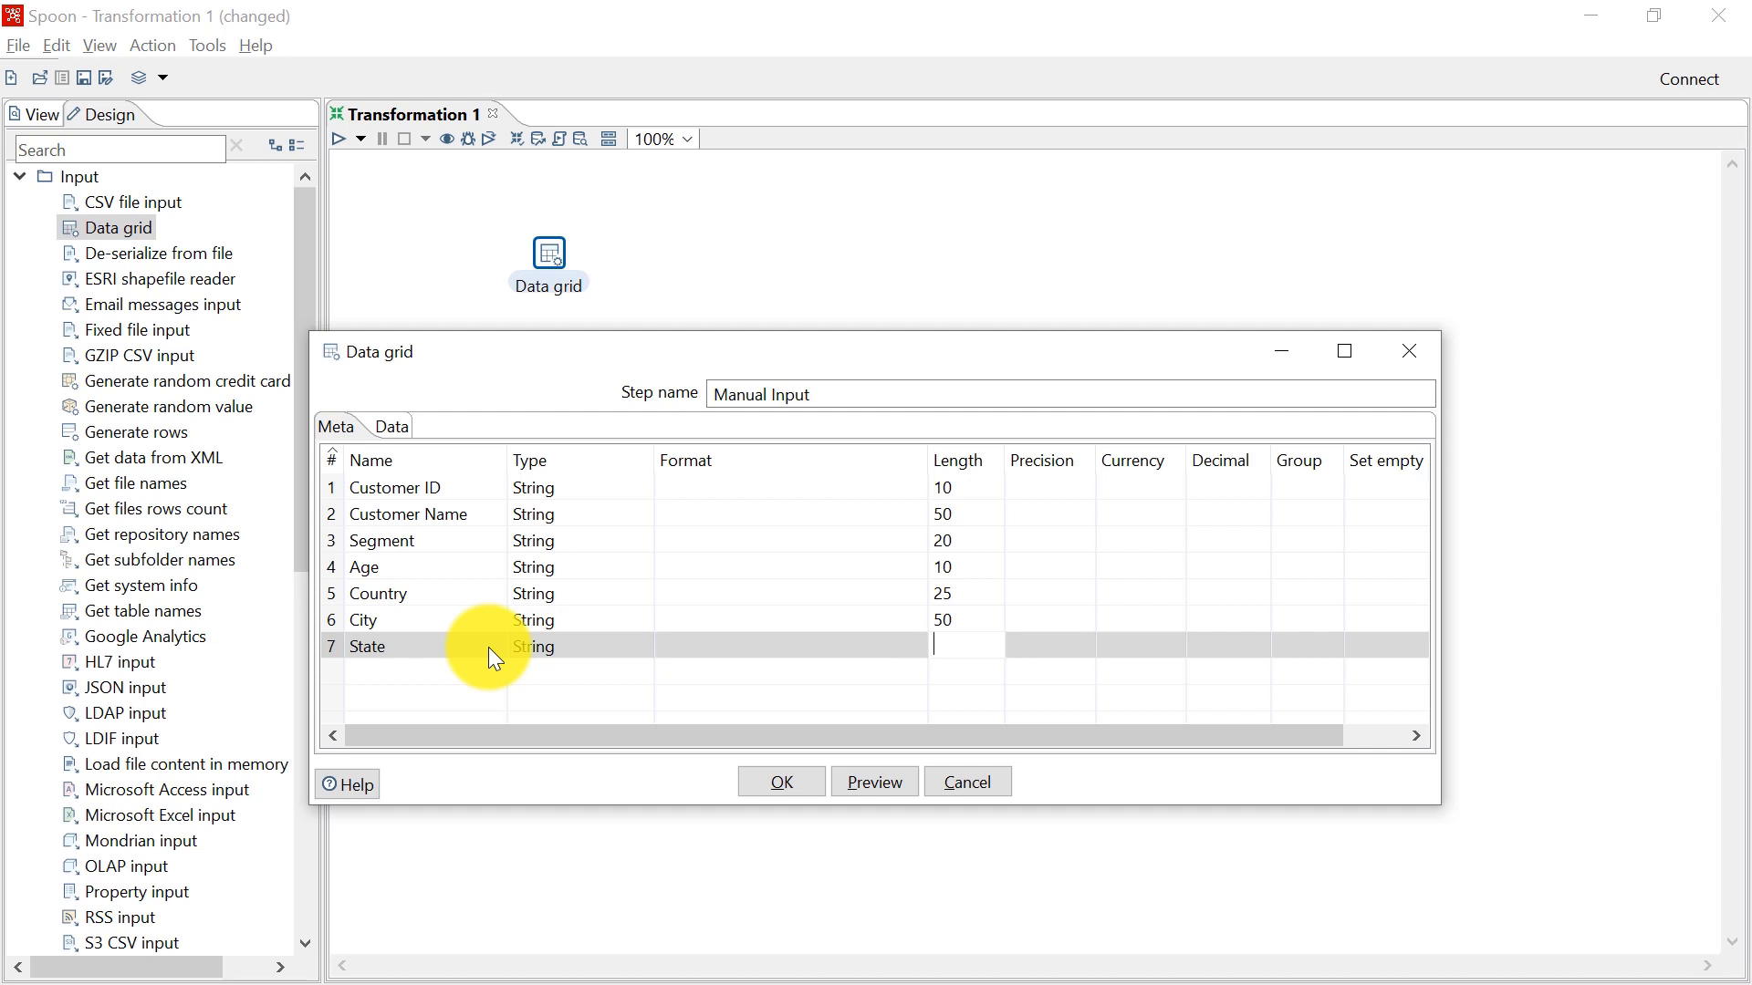
{"action": "type", "text": "50"}
Define the eighth field as Postal Code, type String, length 10.
{"action": "left_click", "coordinate": [480, 682]}
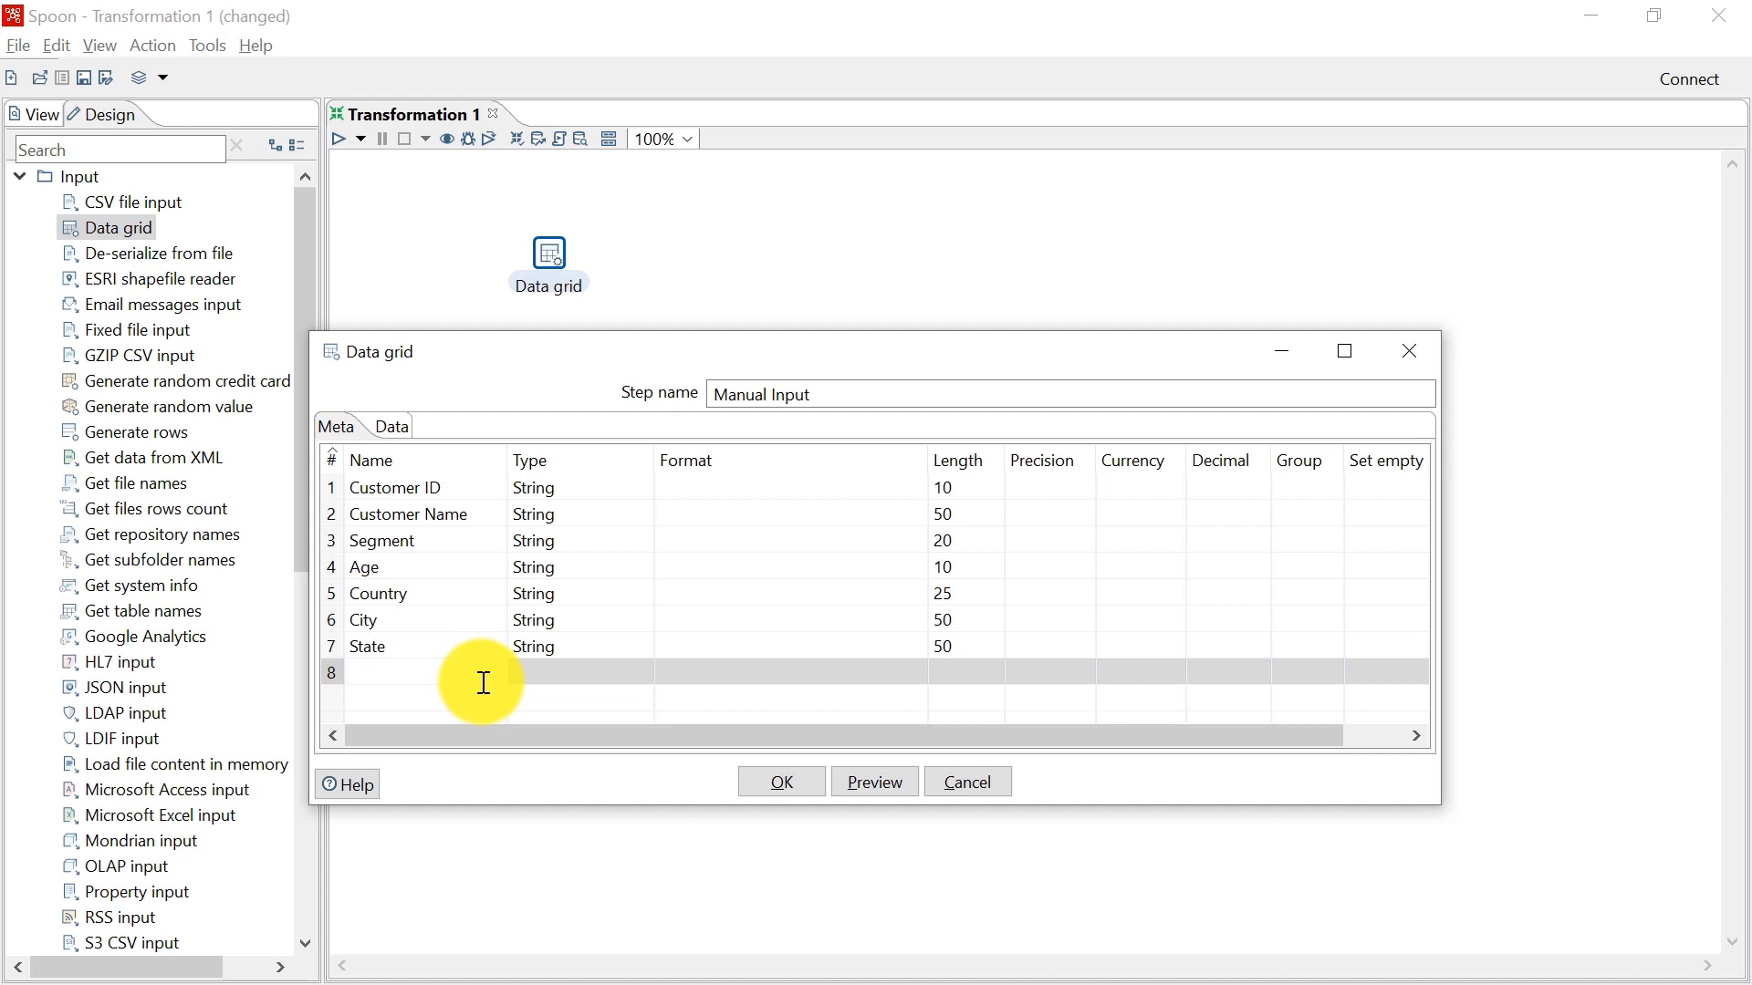
{"action": "type", "text": "Postal Code"}
{"action": "key", "text": "Tab"}
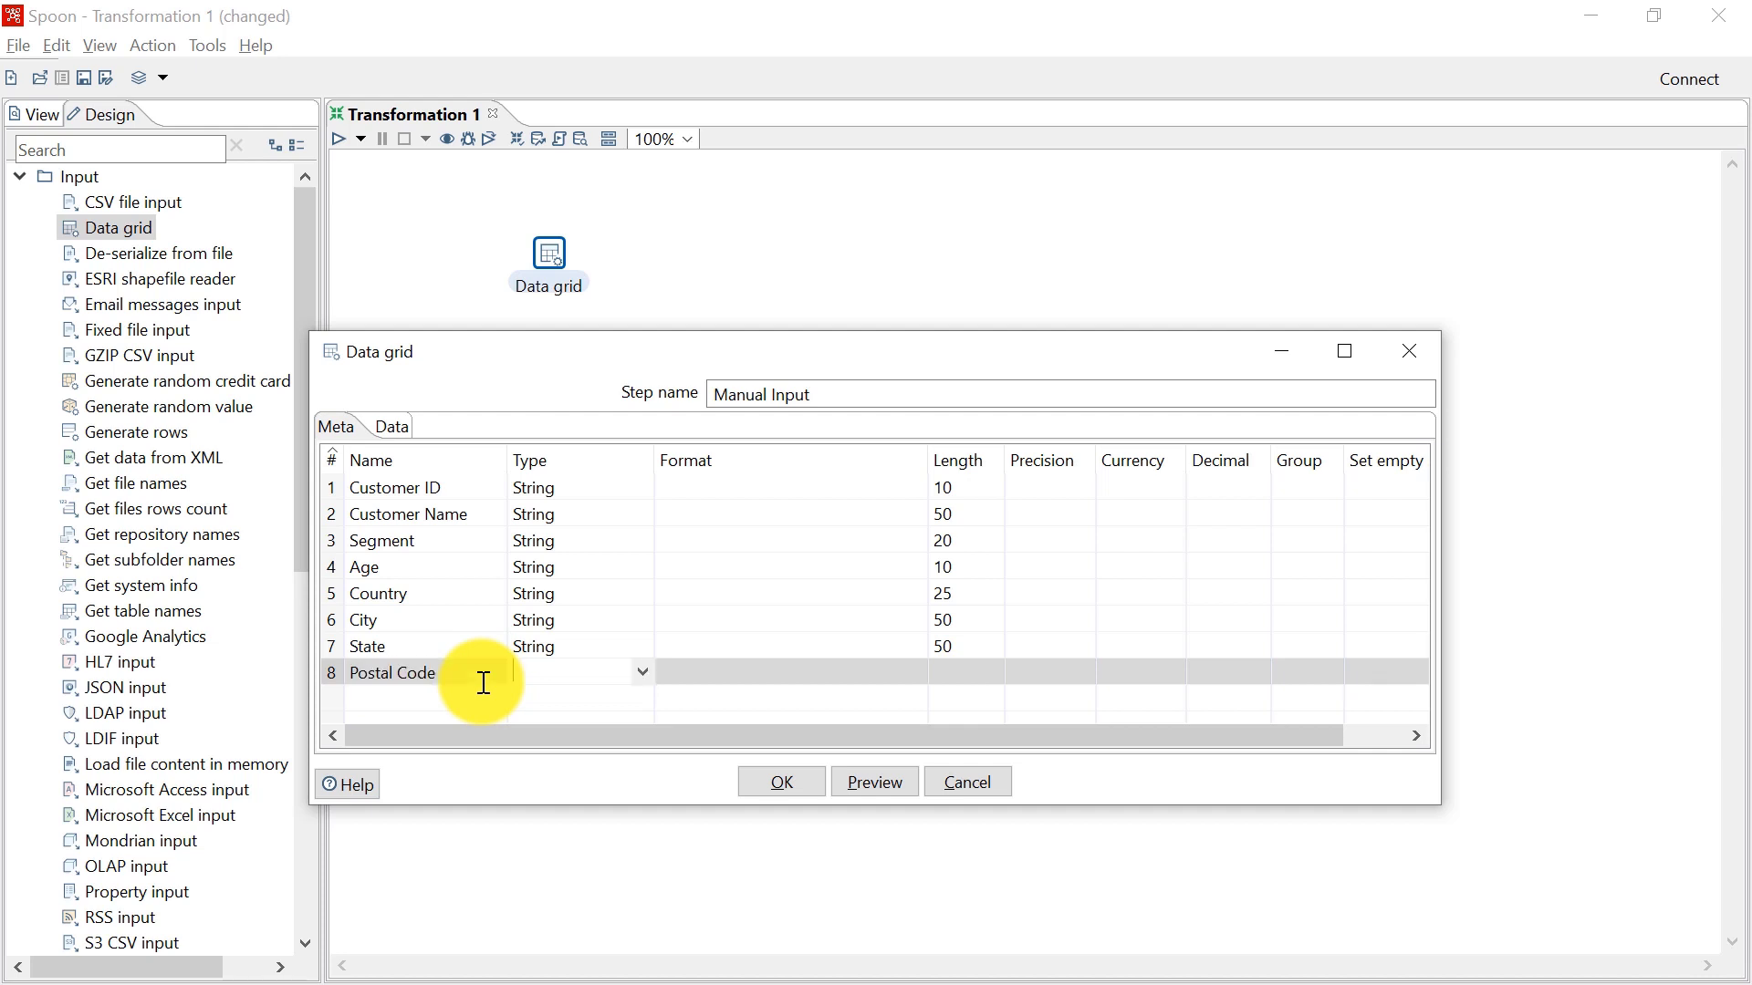
{"action": "type", "text": "String"}
{"action": "key", "text": "Tab"}
{"action": "key", "text": "Tab"}
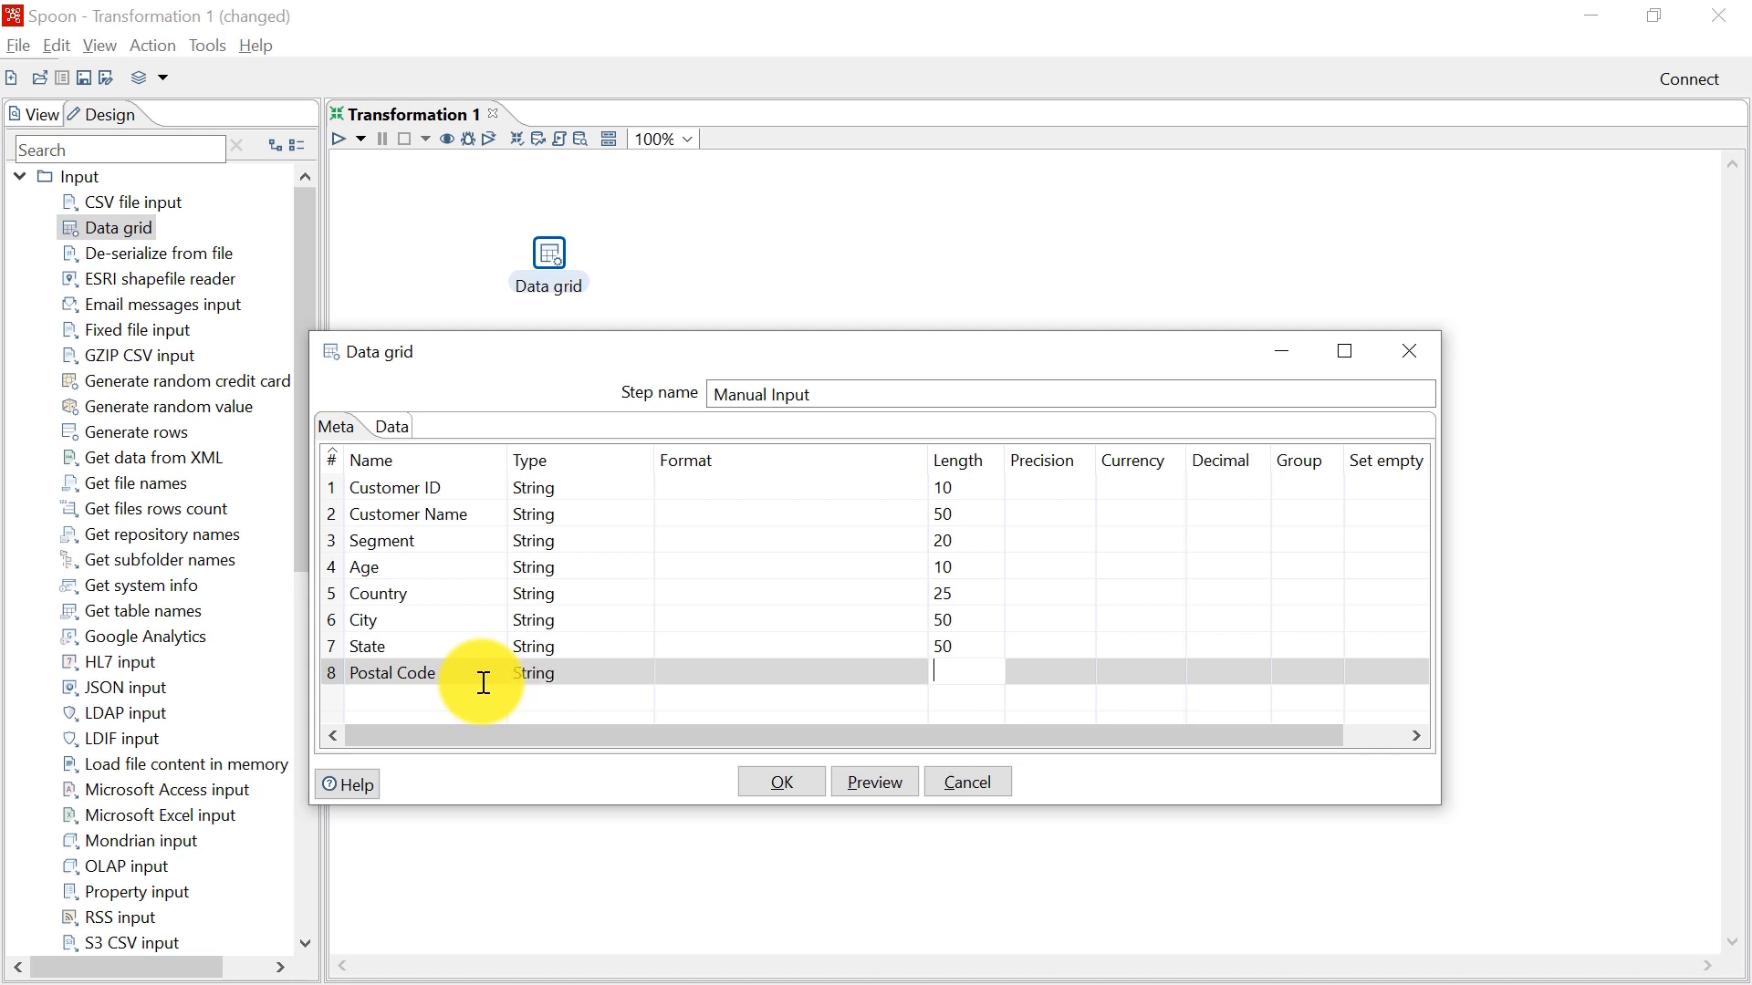
{"action": "type", "text": "10"}
{"action": "key", "text": "Tab"}
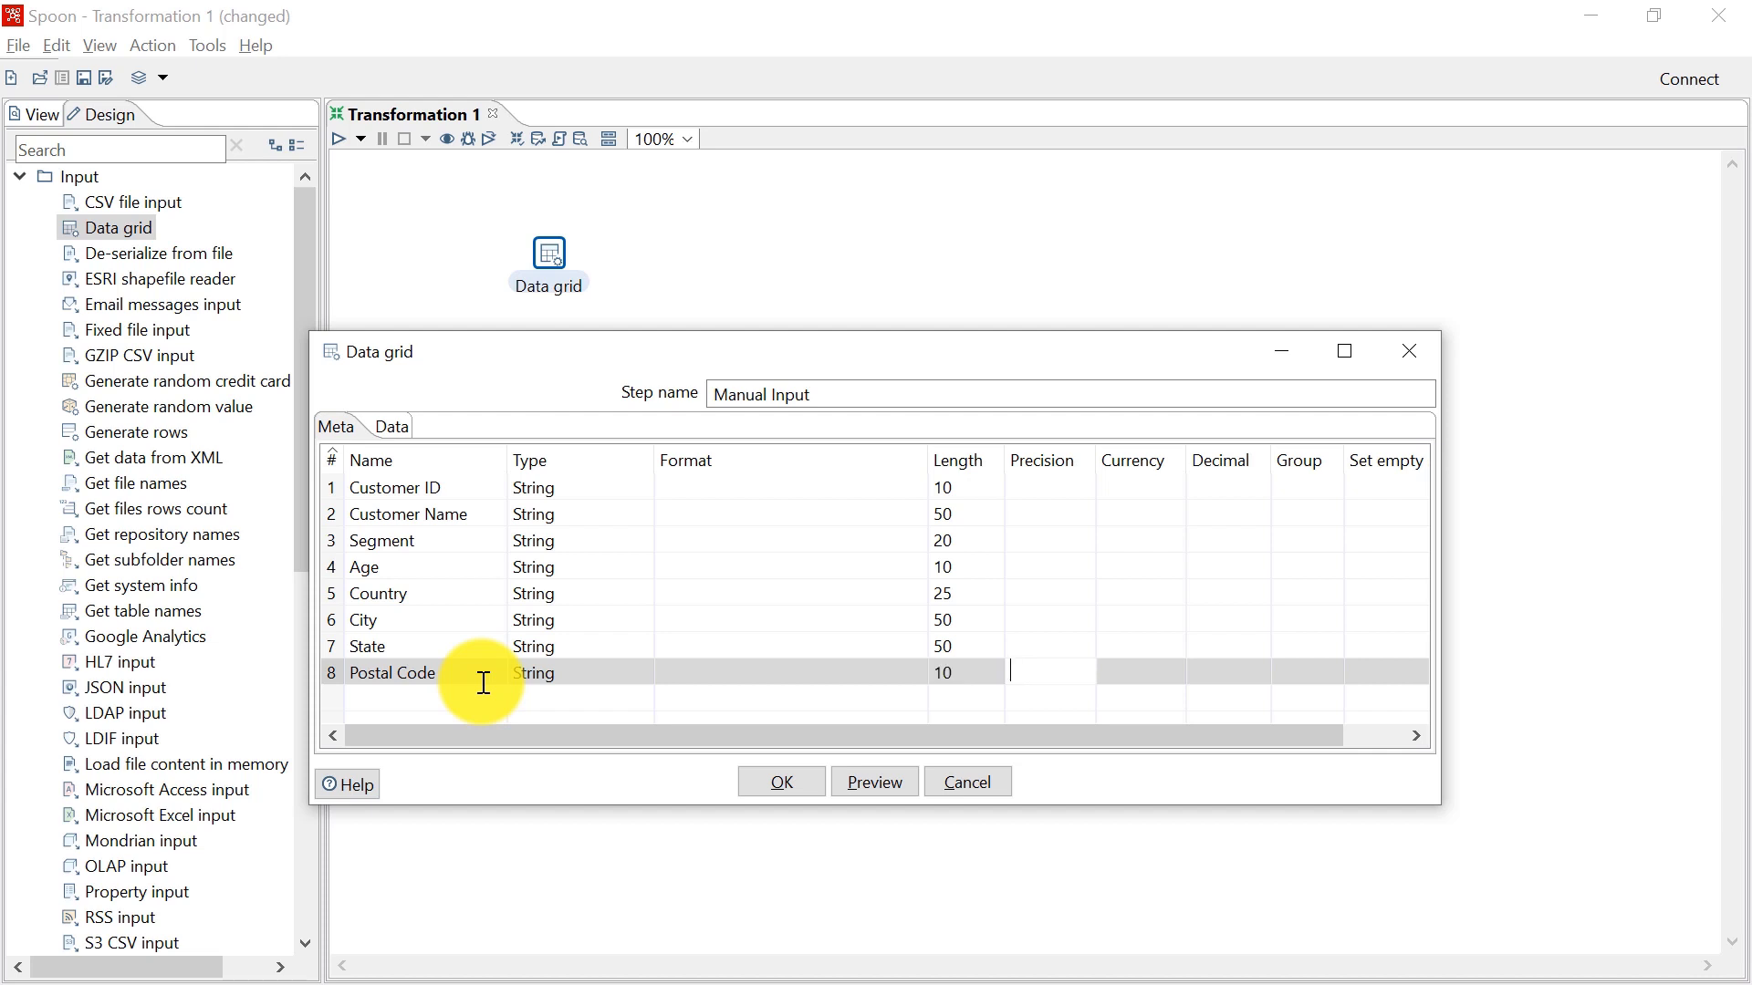
Define the ninth field as Region, type String, length 10.
{"action": "left_click", "coordinate": [470, 700]}
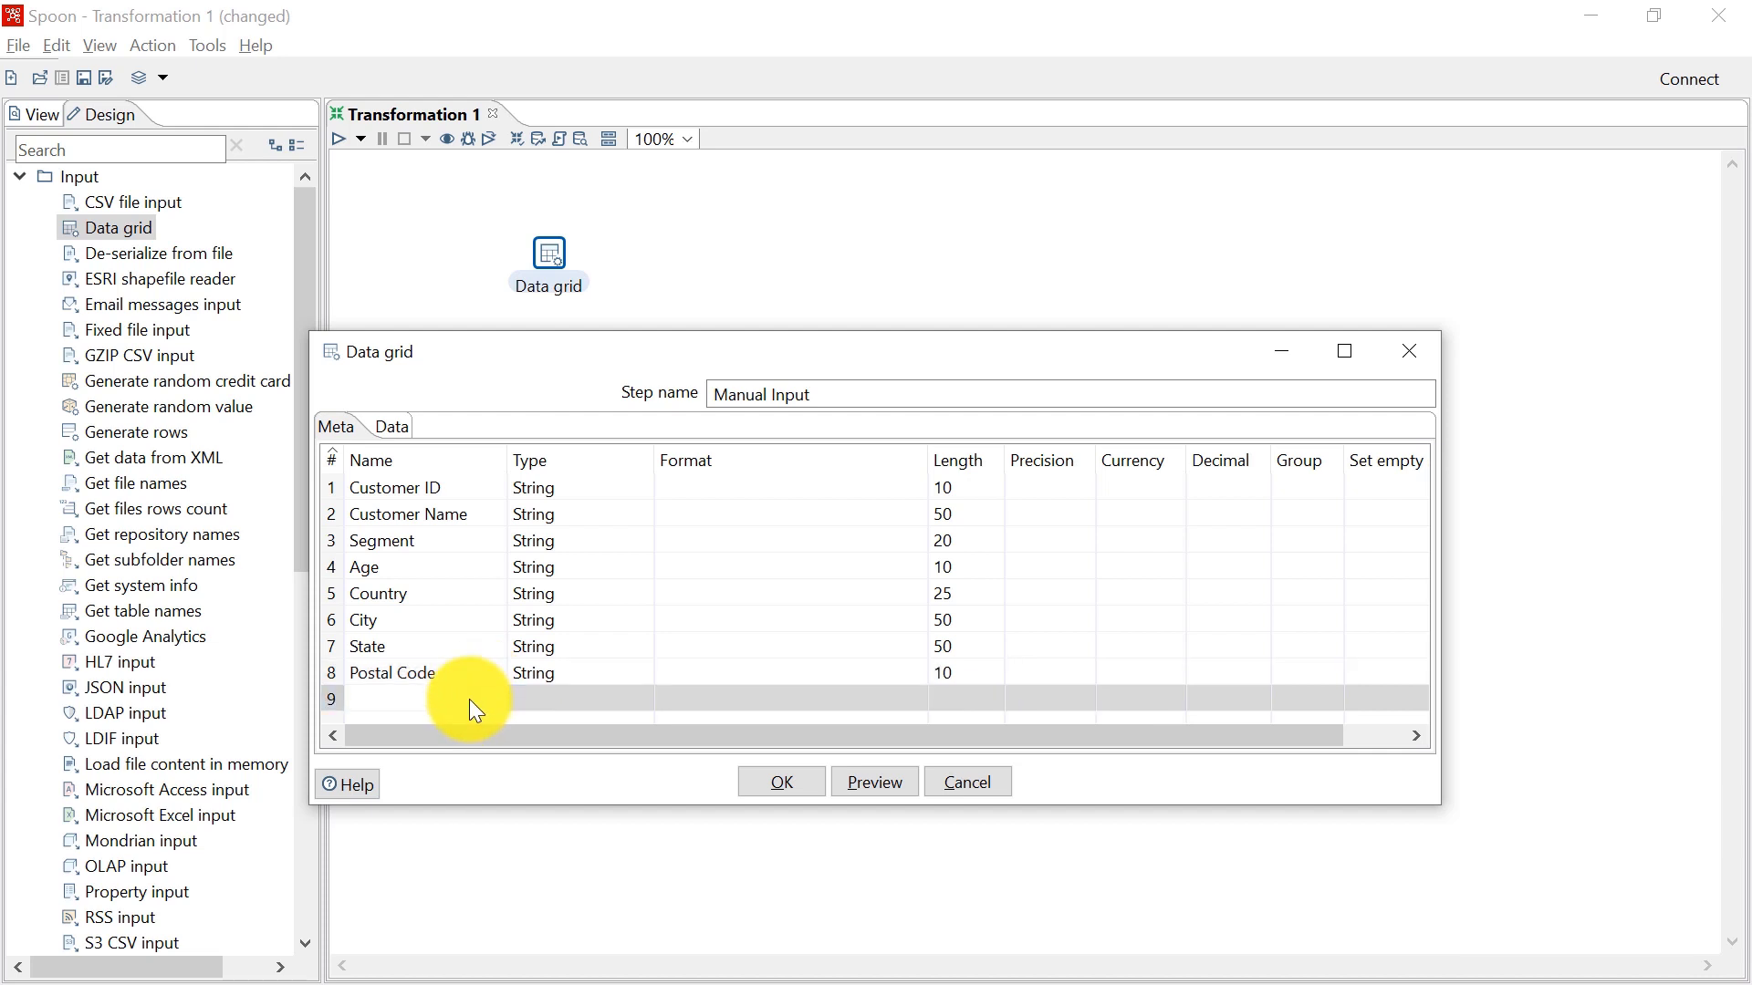
{"action": "type", "text": "Region"}
{"action": "key", "text": "Tab"}
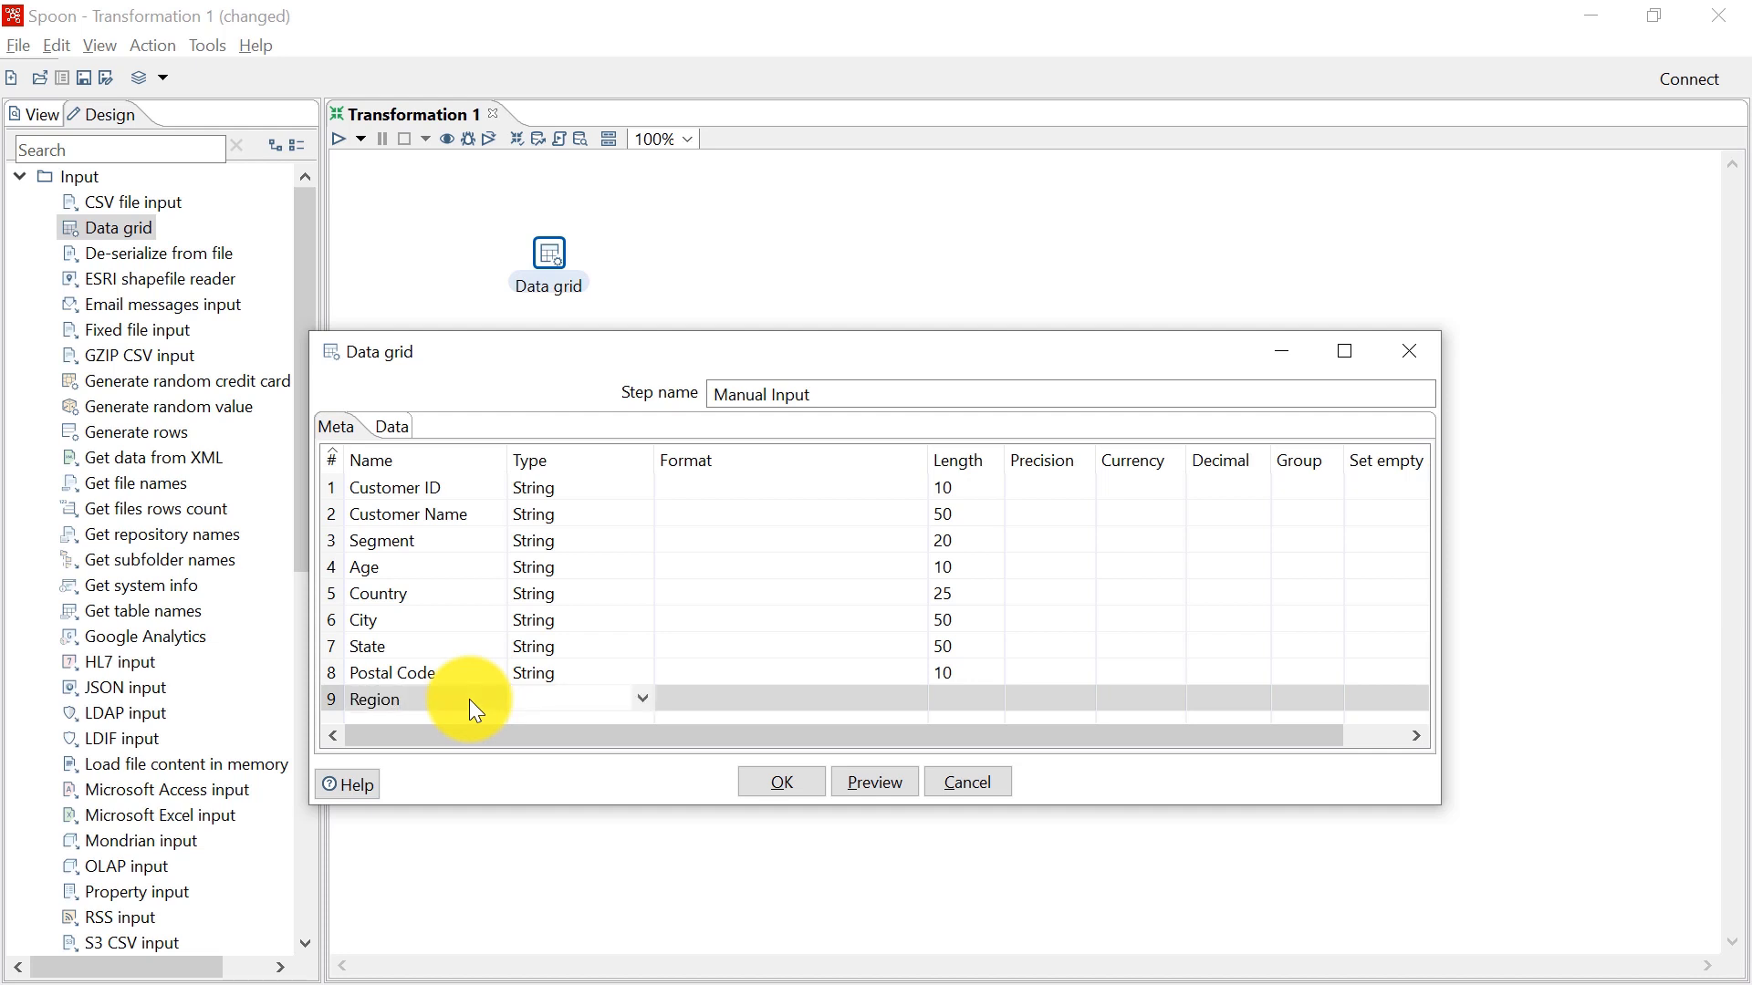
{"action": "type", "text": "String"}
{"action": "key", "text": "Tab"}
{"action": "key", "text": "Tab"}
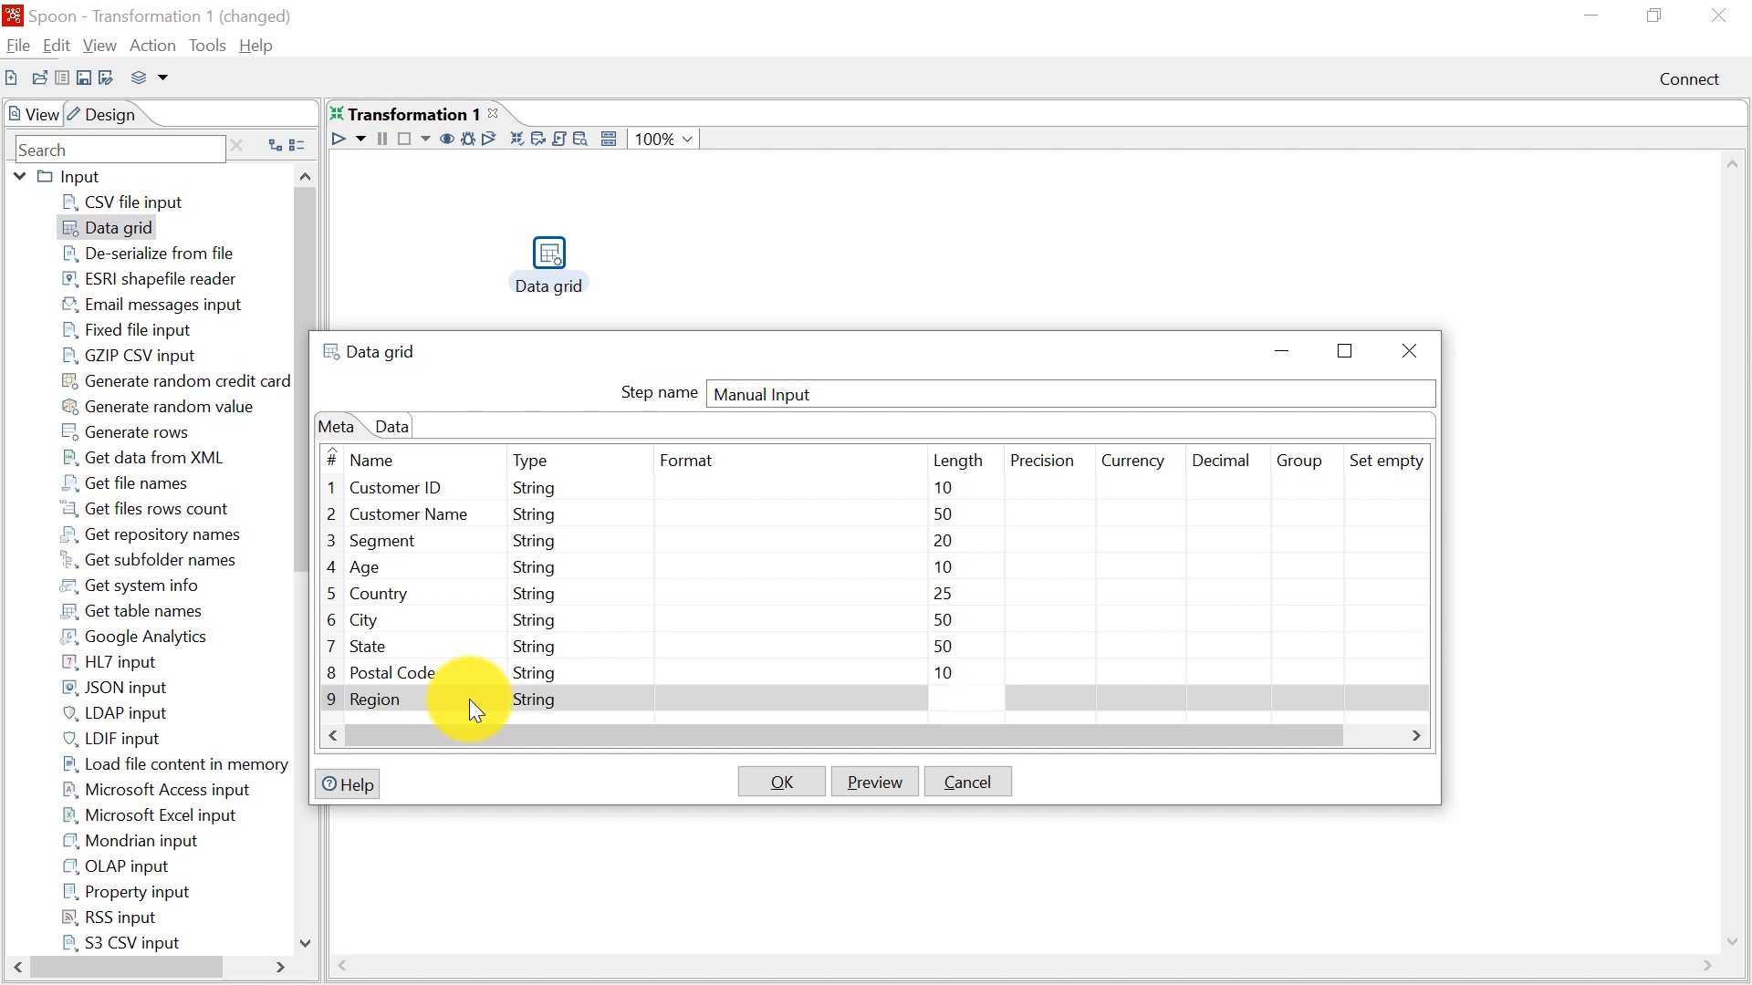
{"action": "type", "text": "10"}
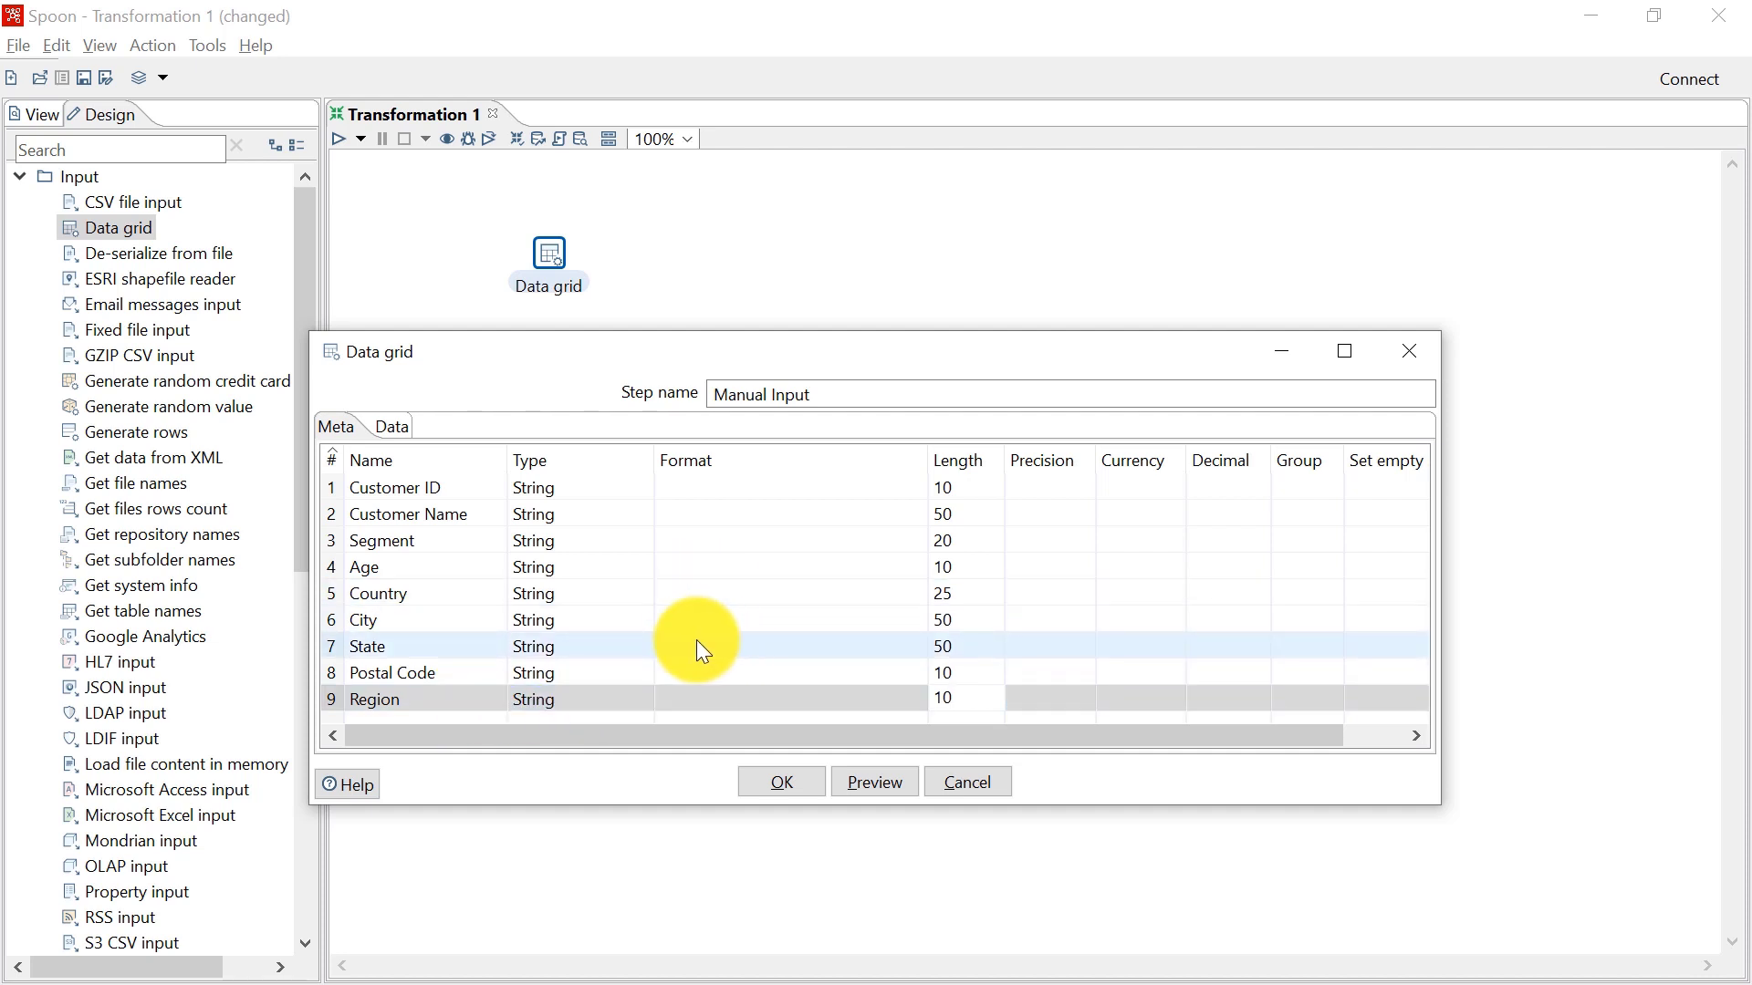
{"action": "scroll", "coordinate": [696, 563], "scroll_direction": "right", "scroll_amount": 1}
{"action": "scroll", "coordinate": [697, 562], "scroll_direction": "left", "scroll_amount": 1}
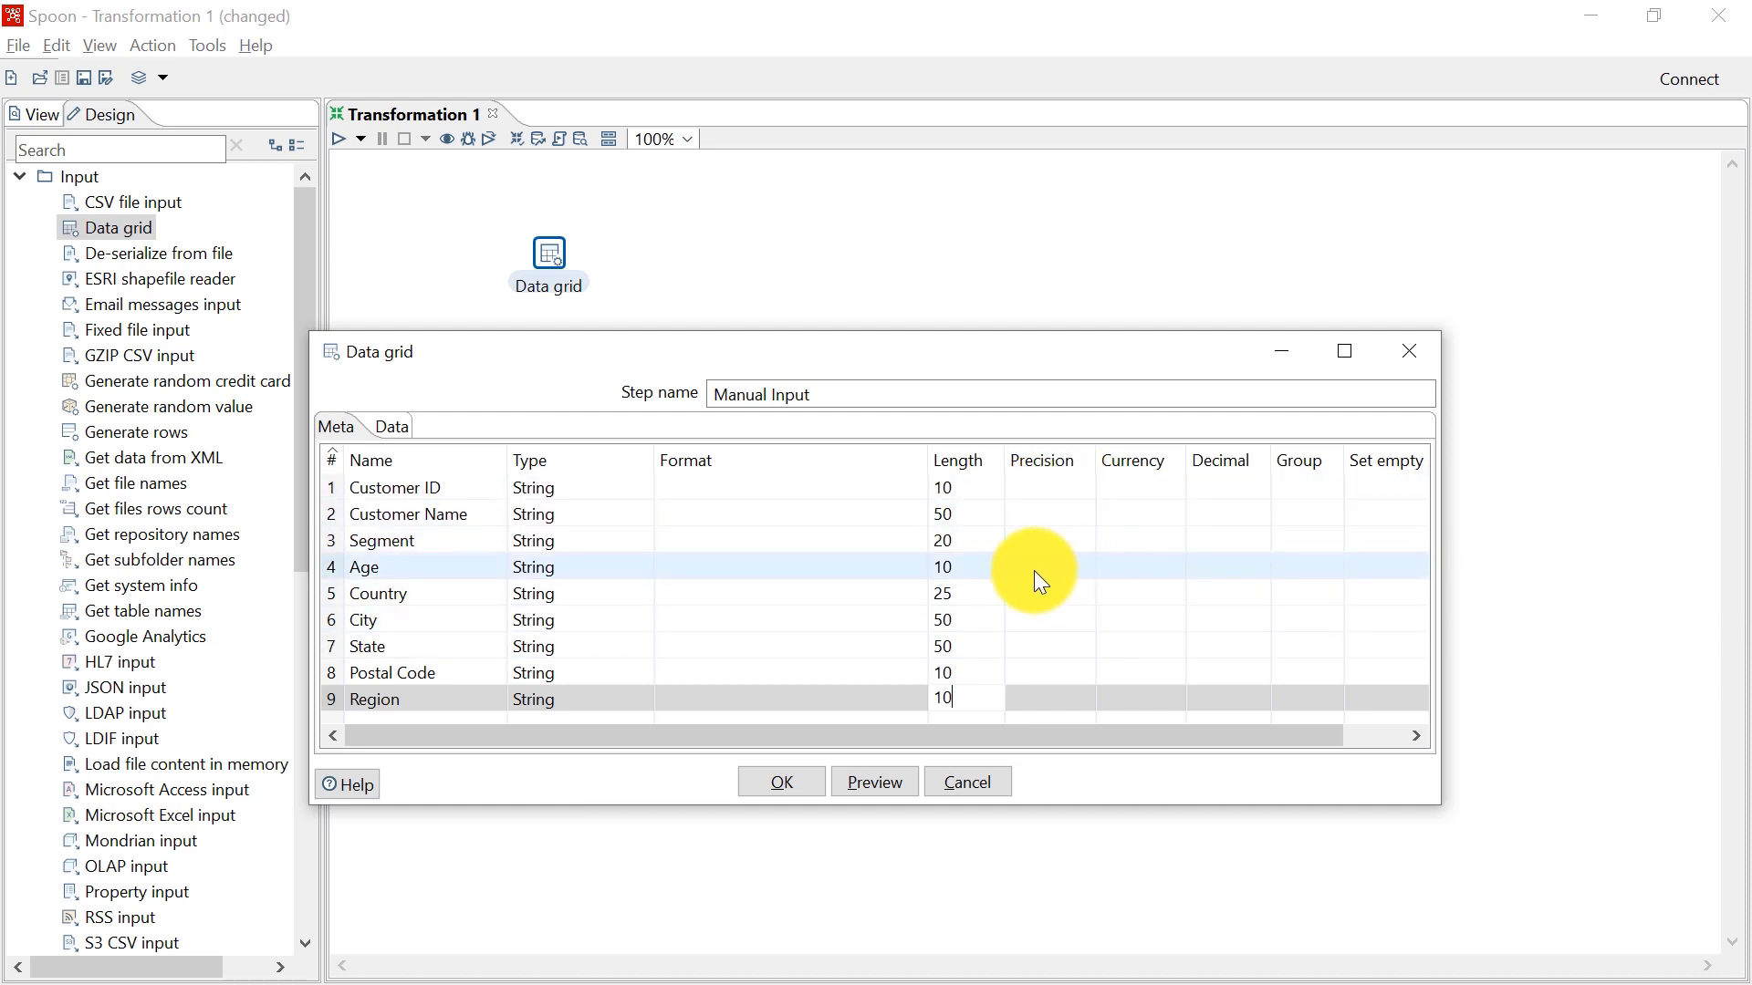
Compare the Data grid's data columns with its field definitions, and switch to the Excel workbook to read the first customer's record.
{"action": "left_click", "coordinate": [399, 429]}
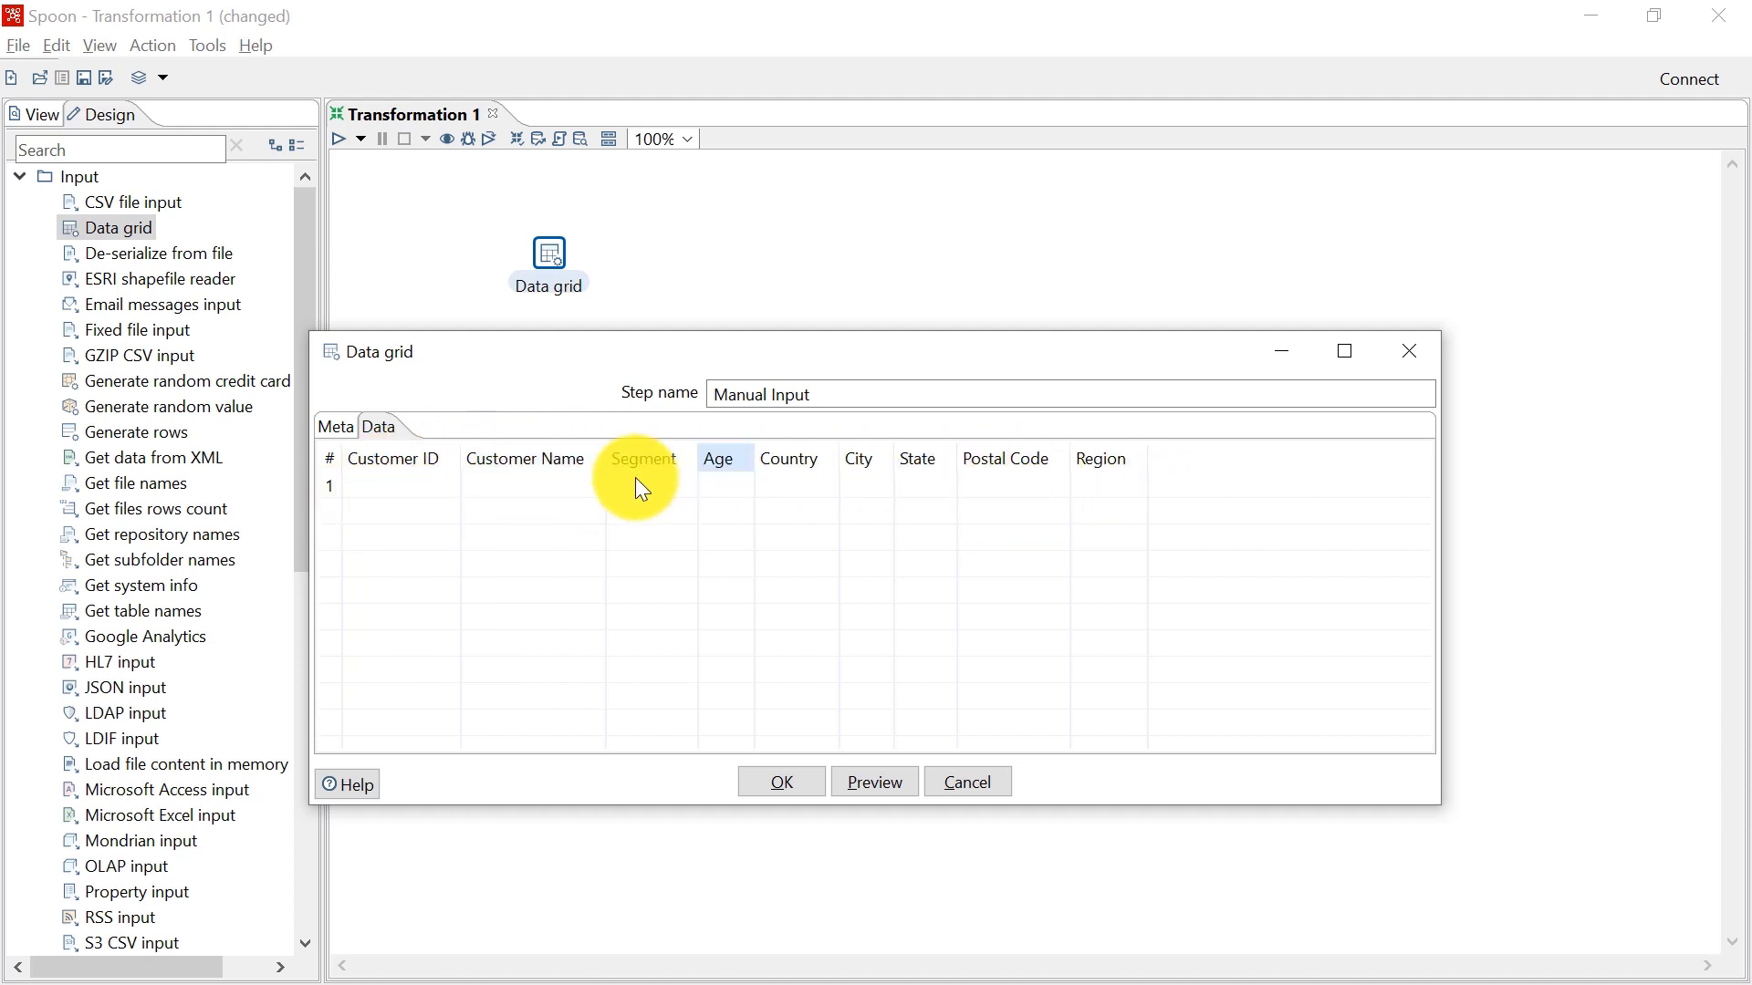
{"action": "left_click", "coordinate": [337, 435]}
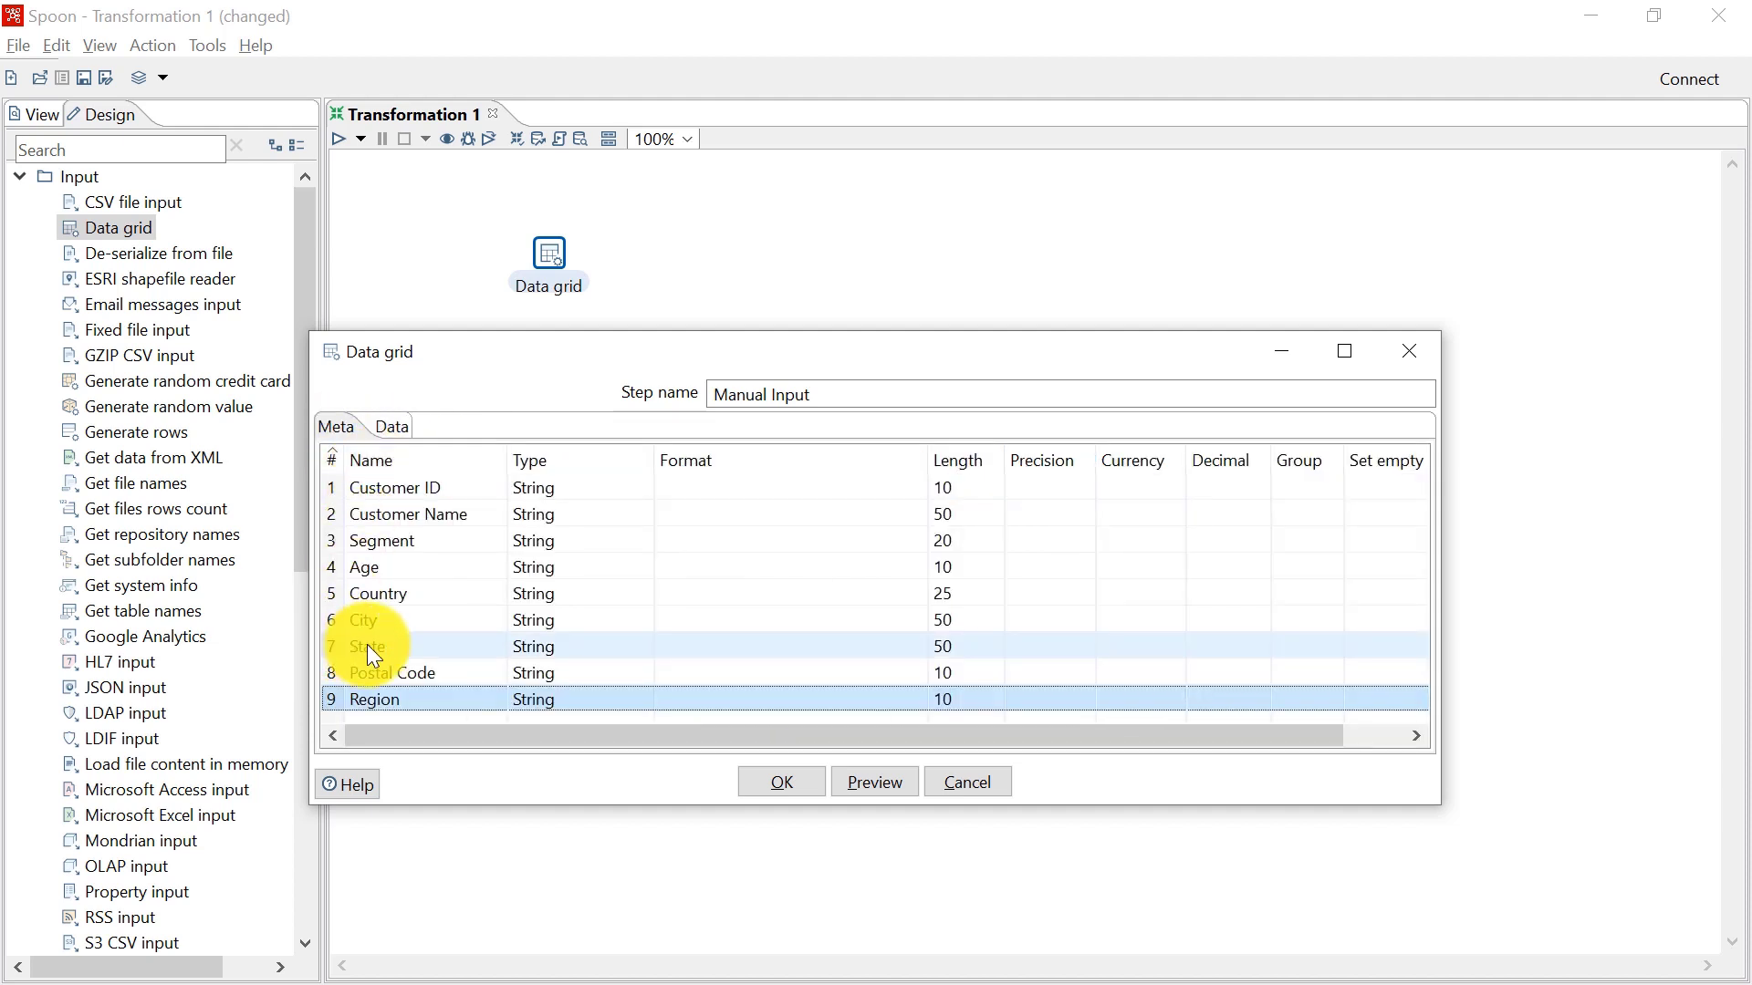
{"action": "left_click", "coordinate": [396, 427]}
{"action": "left_click", "coordinate": [420, 485]}
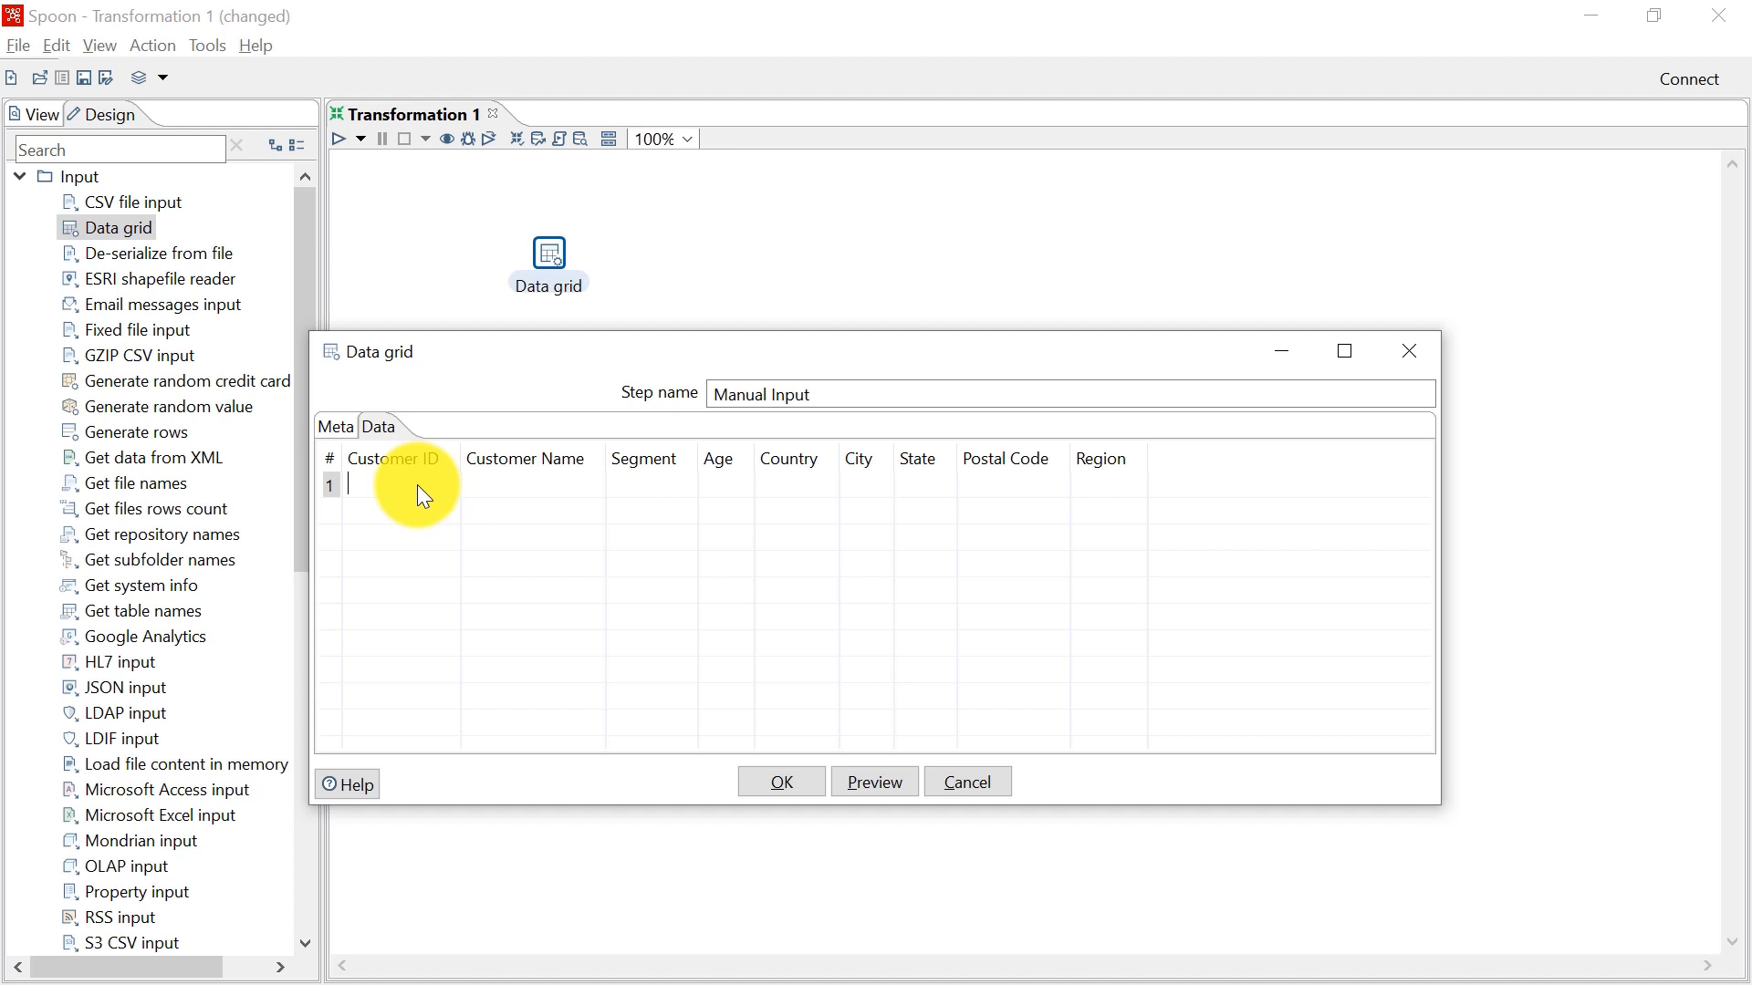
{"action": "key", "text": "alt+Tab"}
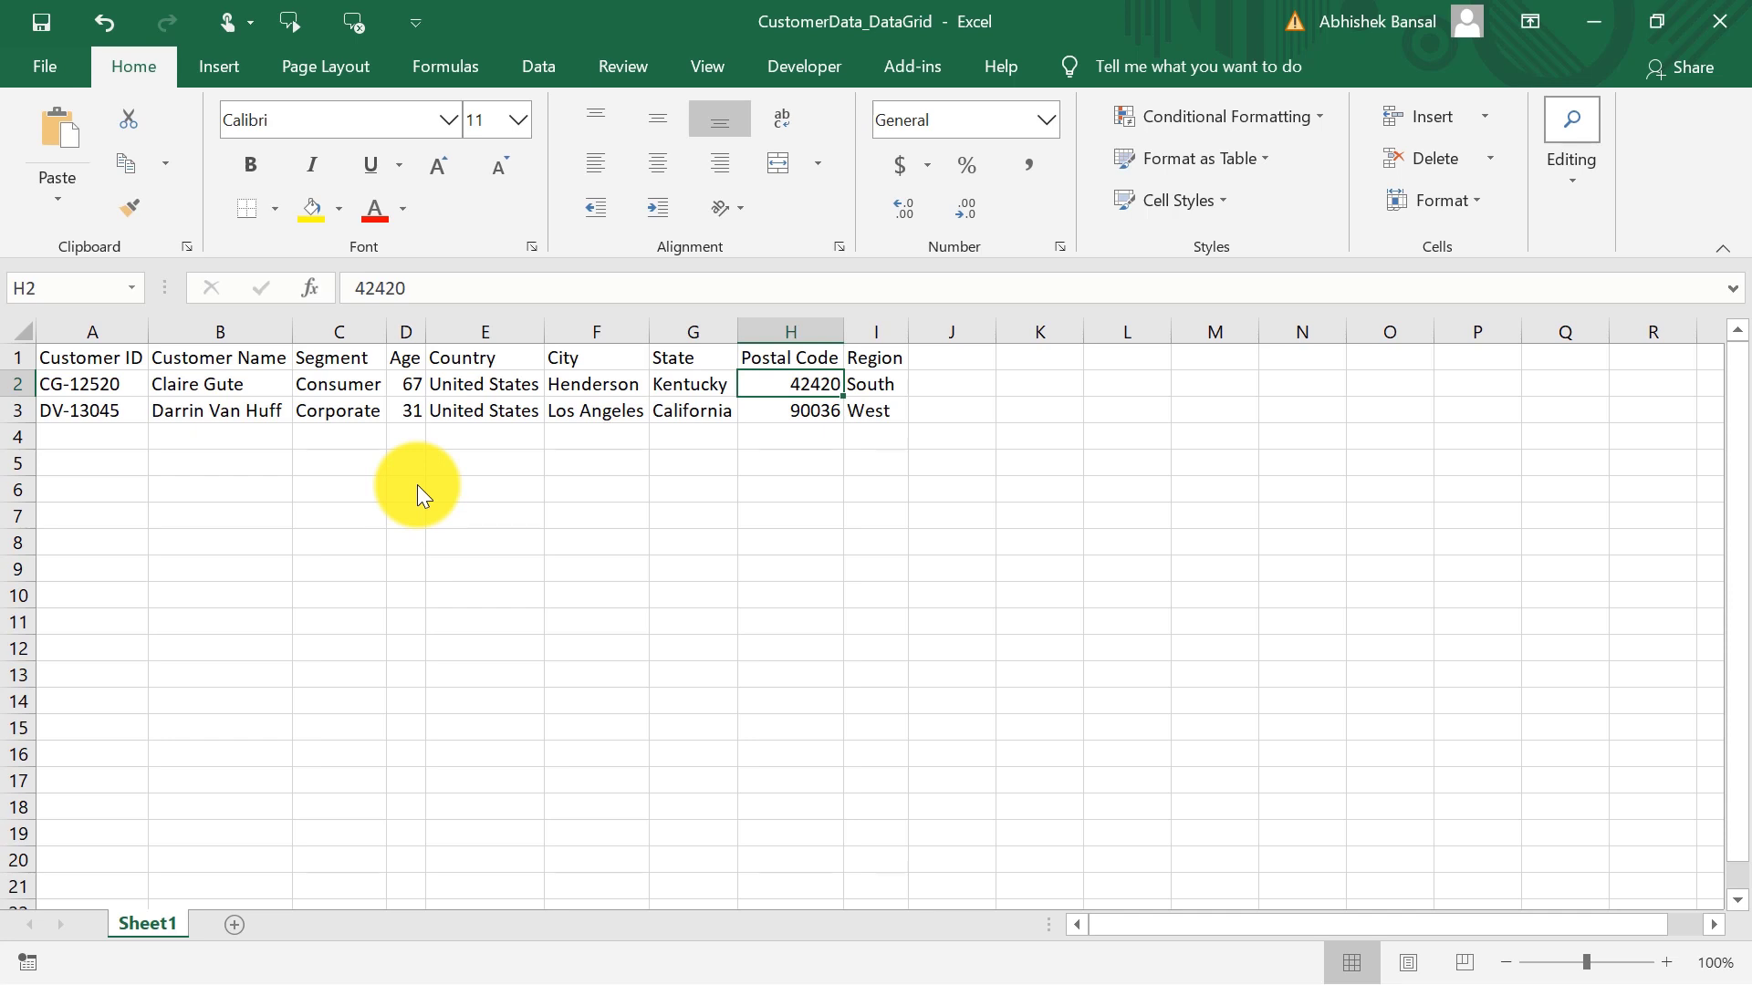
Switch back to Spoon and enter the first customer's ID, full name and segment Consumer in the first data row.
{"action": "key", "text": "alt+Tab"}
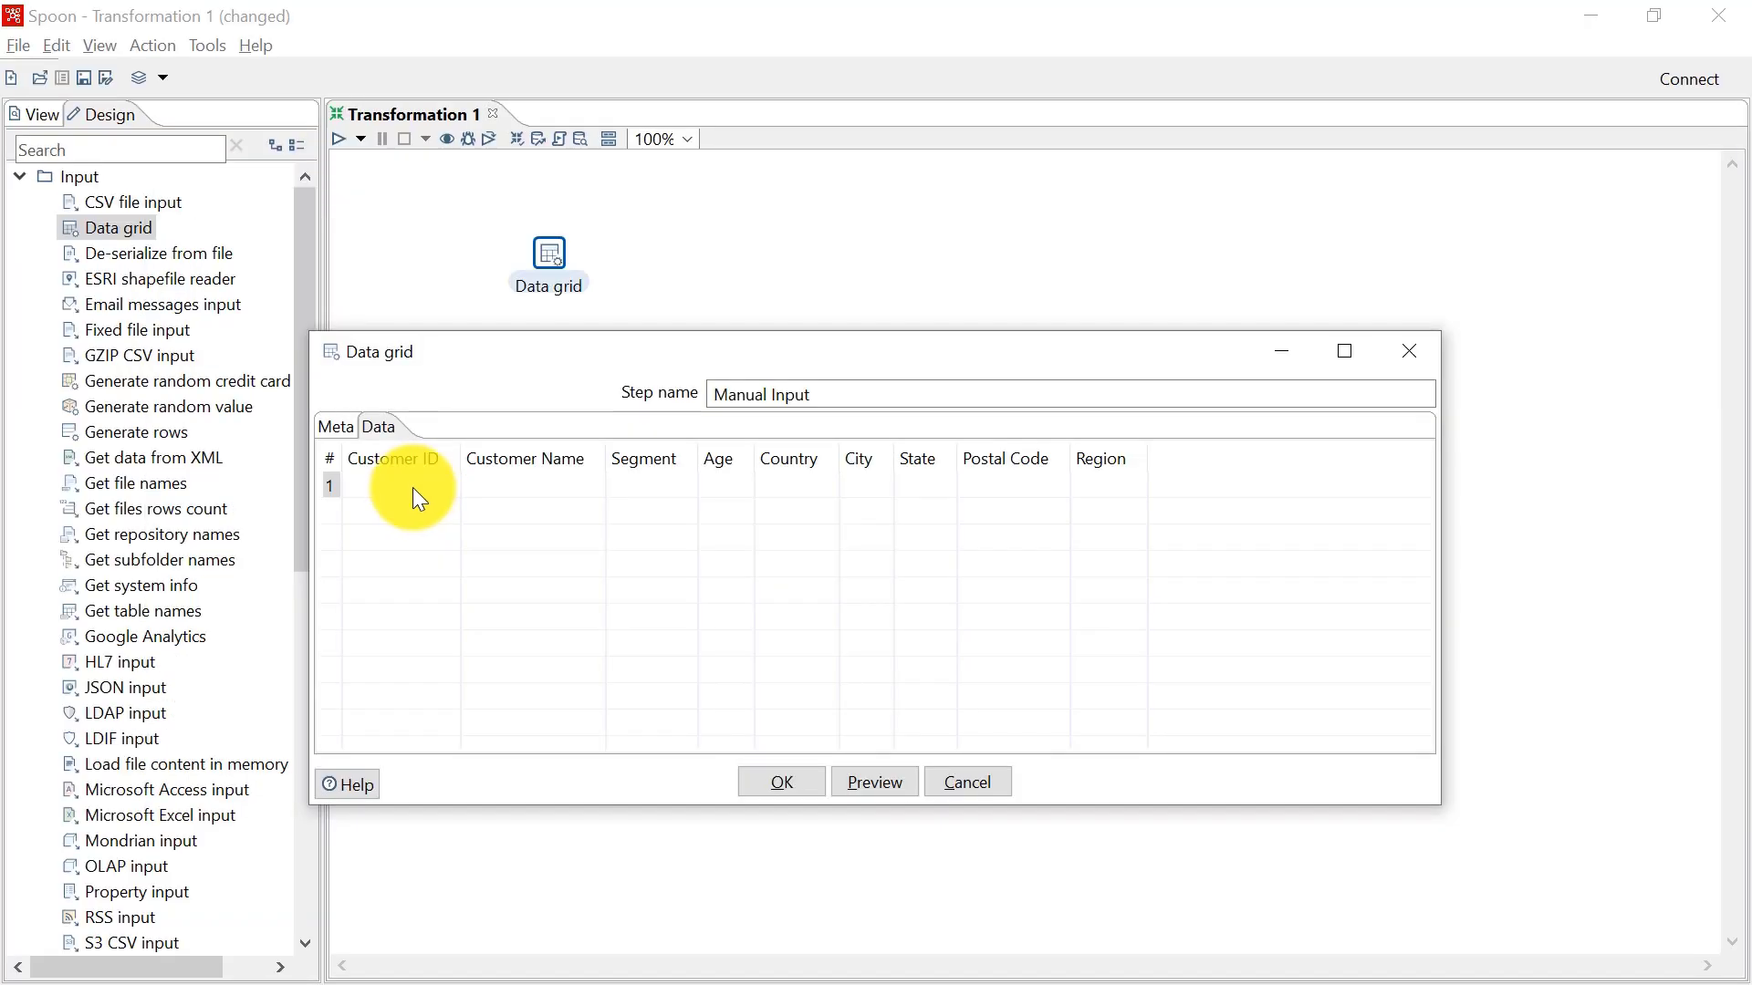
{"action": "left_click", "coordinate": [414, 492]}
{"action": "type", "text": "Claire Gute"}
{"action": "key", "text": "Tab"}
{"action": "type", "text": "Consum"}
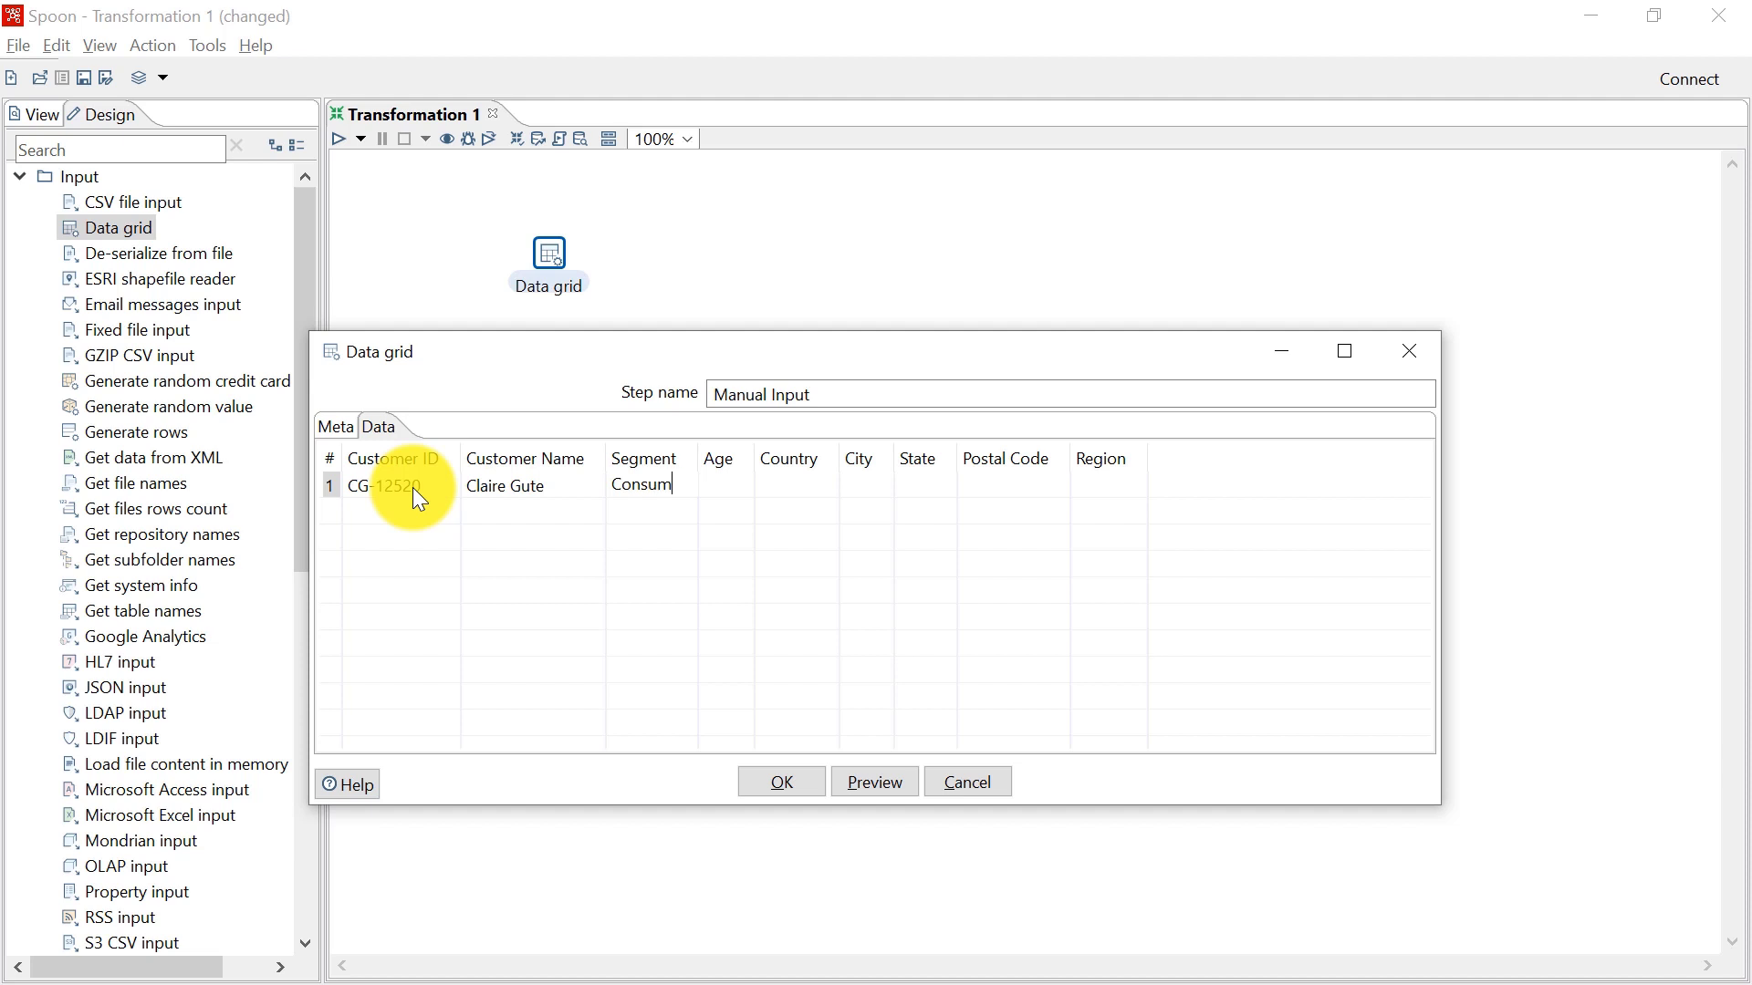
{"action": "type", "text": "er"}
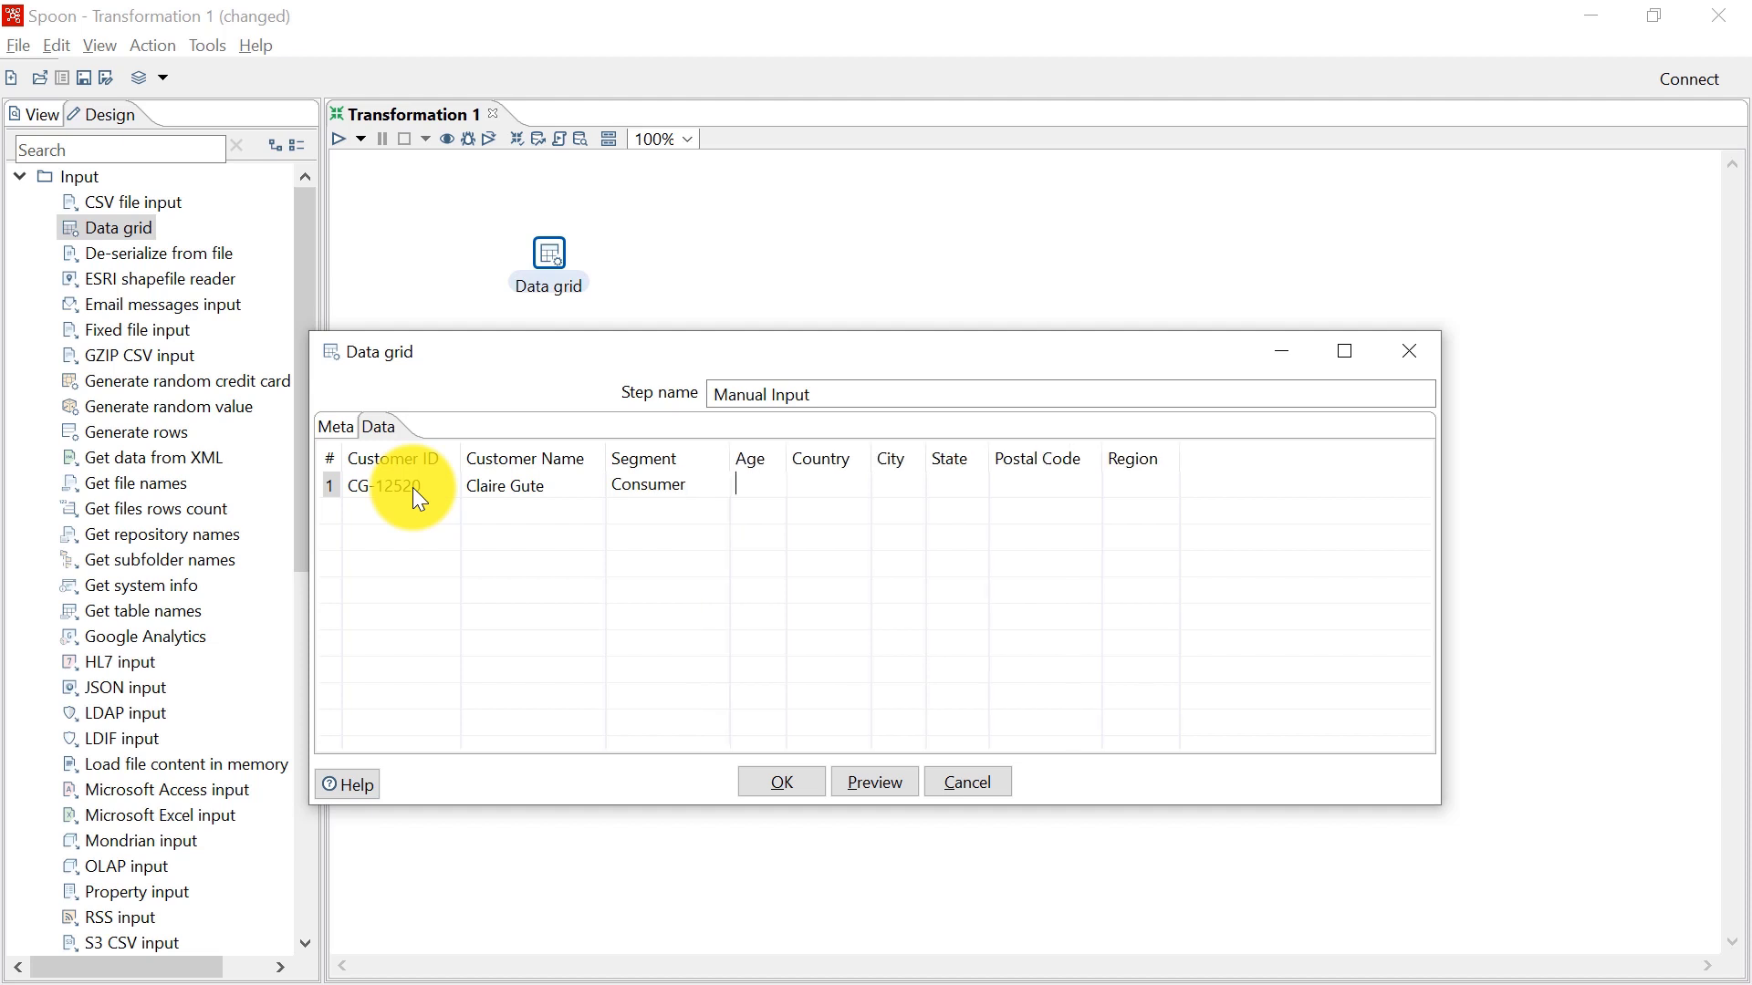
Fill in the first customer's age as 67, country as United States and city as Henderson.
{"action": "key", "text": "Tab"}
{"action": "type", "text": "67"}
{"action": "key", "text": "Tab"}
{"action": "type", "text": "United StT"}
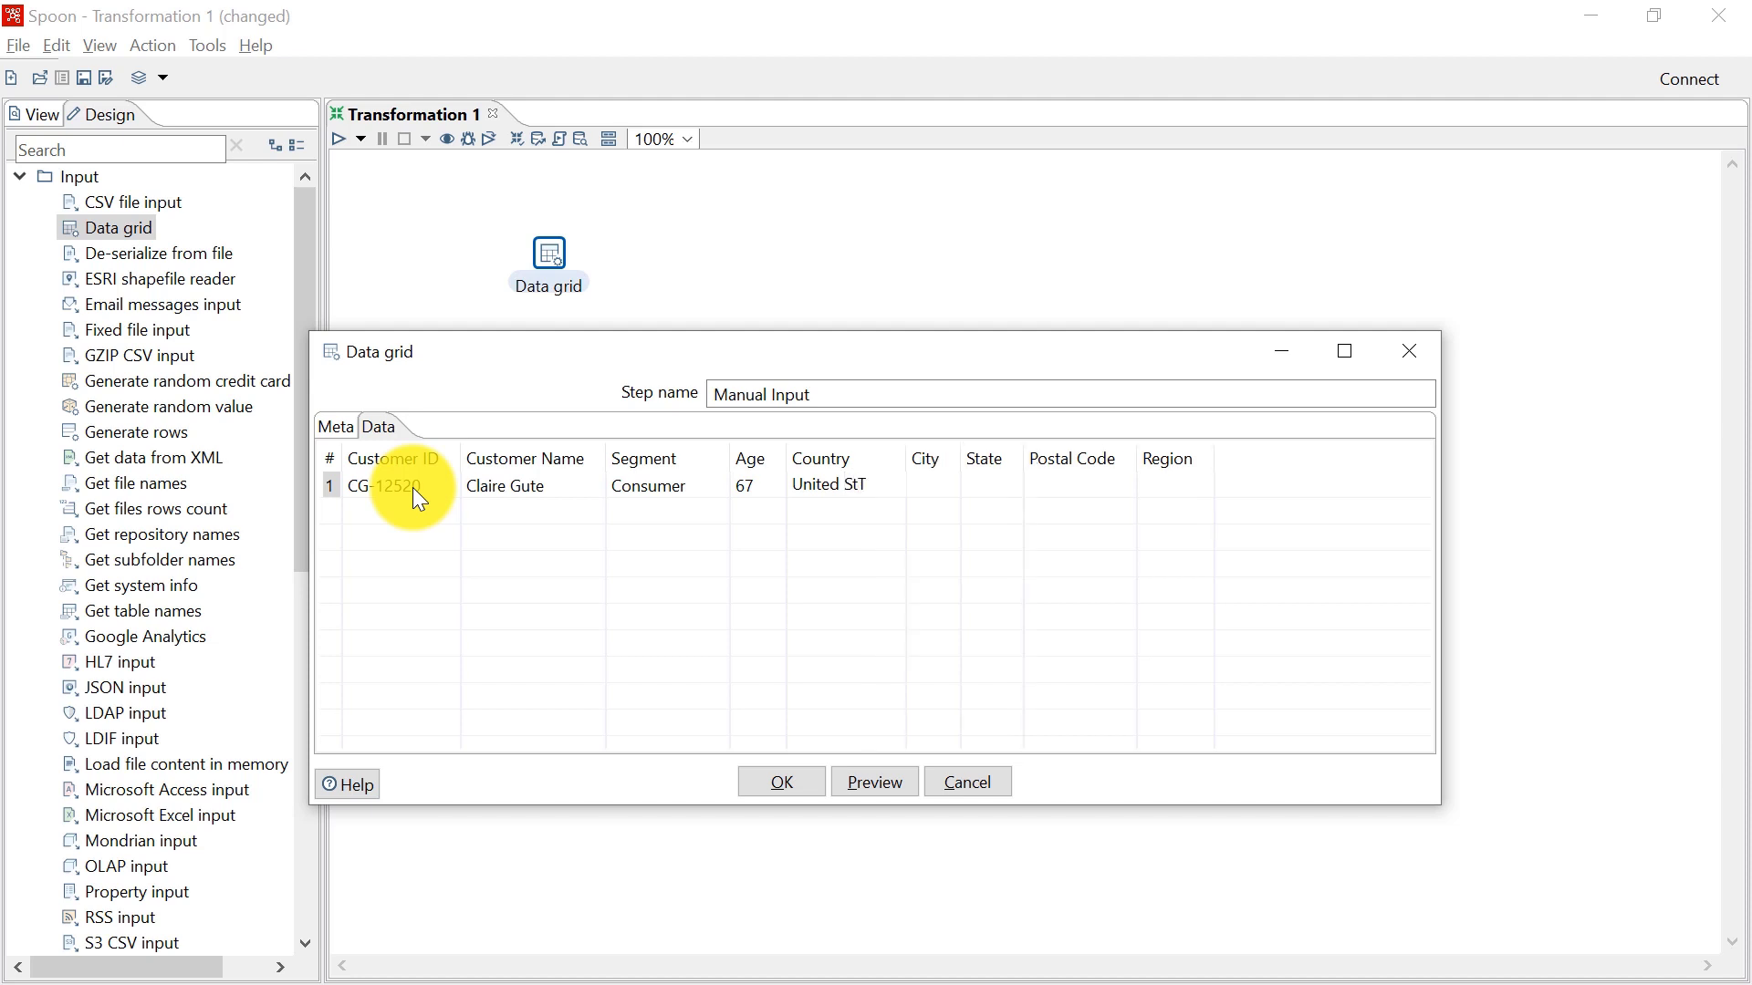
{"action": "key", "text": "BackSpace"}
{"action": "type", "text": "ates"}
{"action": "key", "text": "Tab"}
{"action": "type", "text": "Hender"}
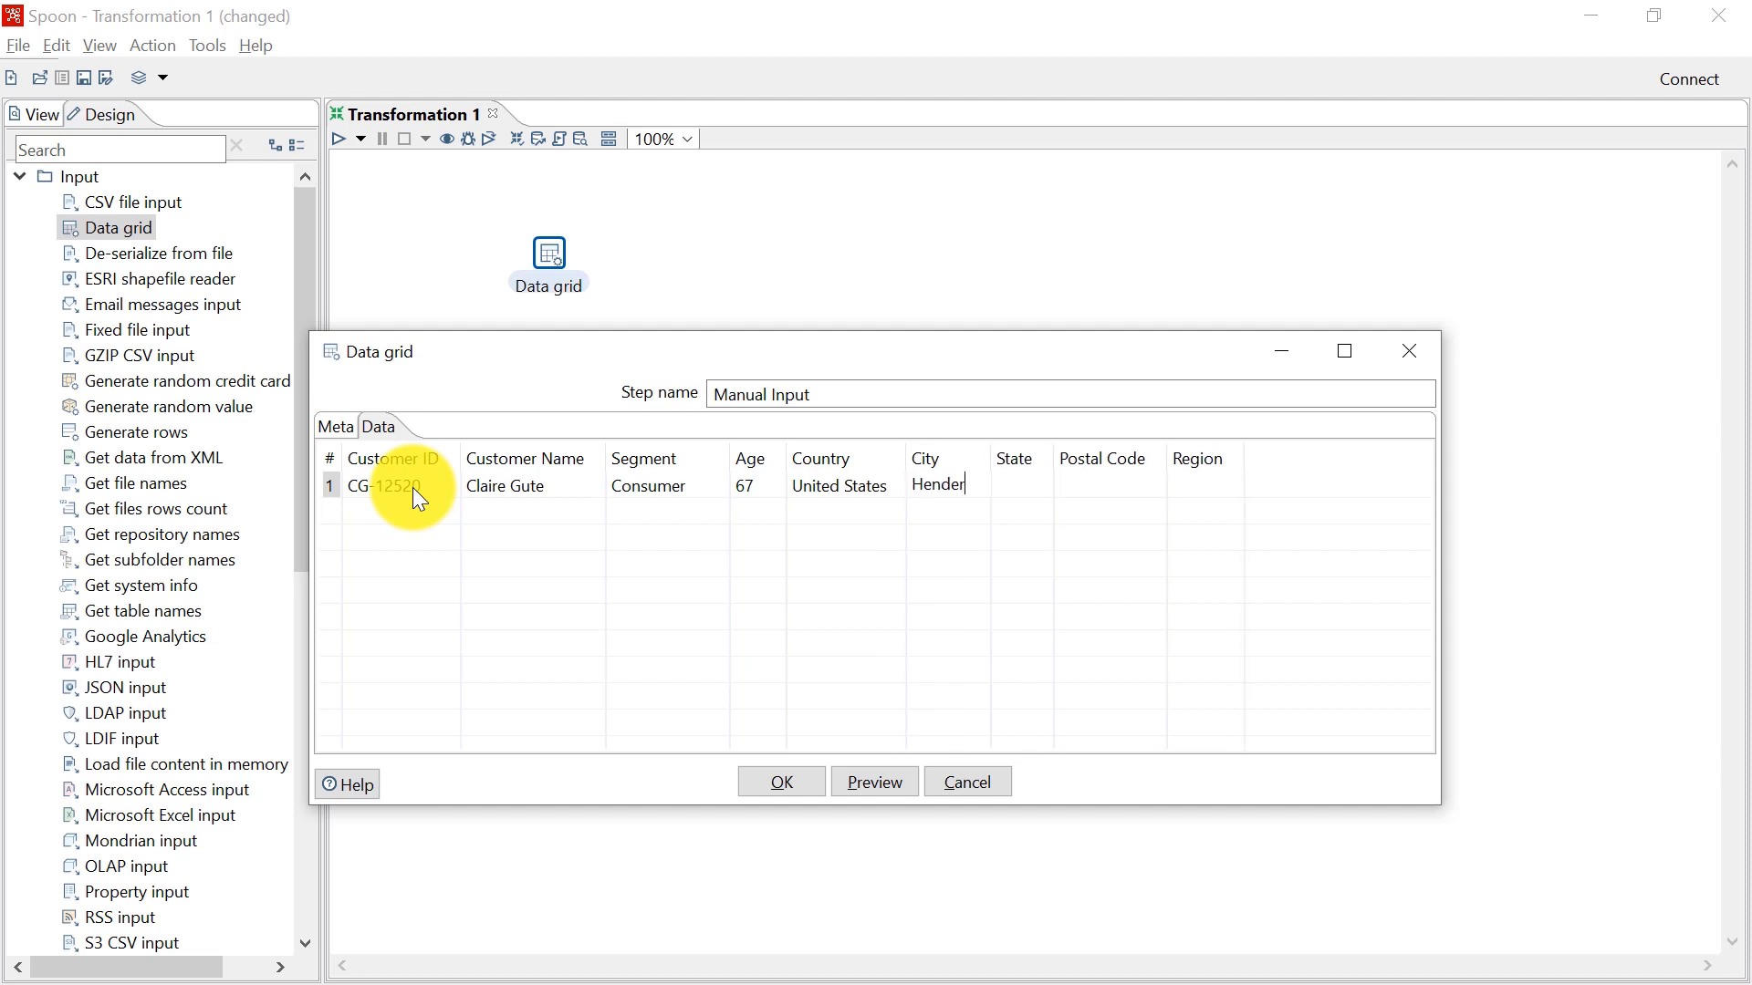
{"action": "type", "text": "son"}
{"action": "key", "text": "Tab"}
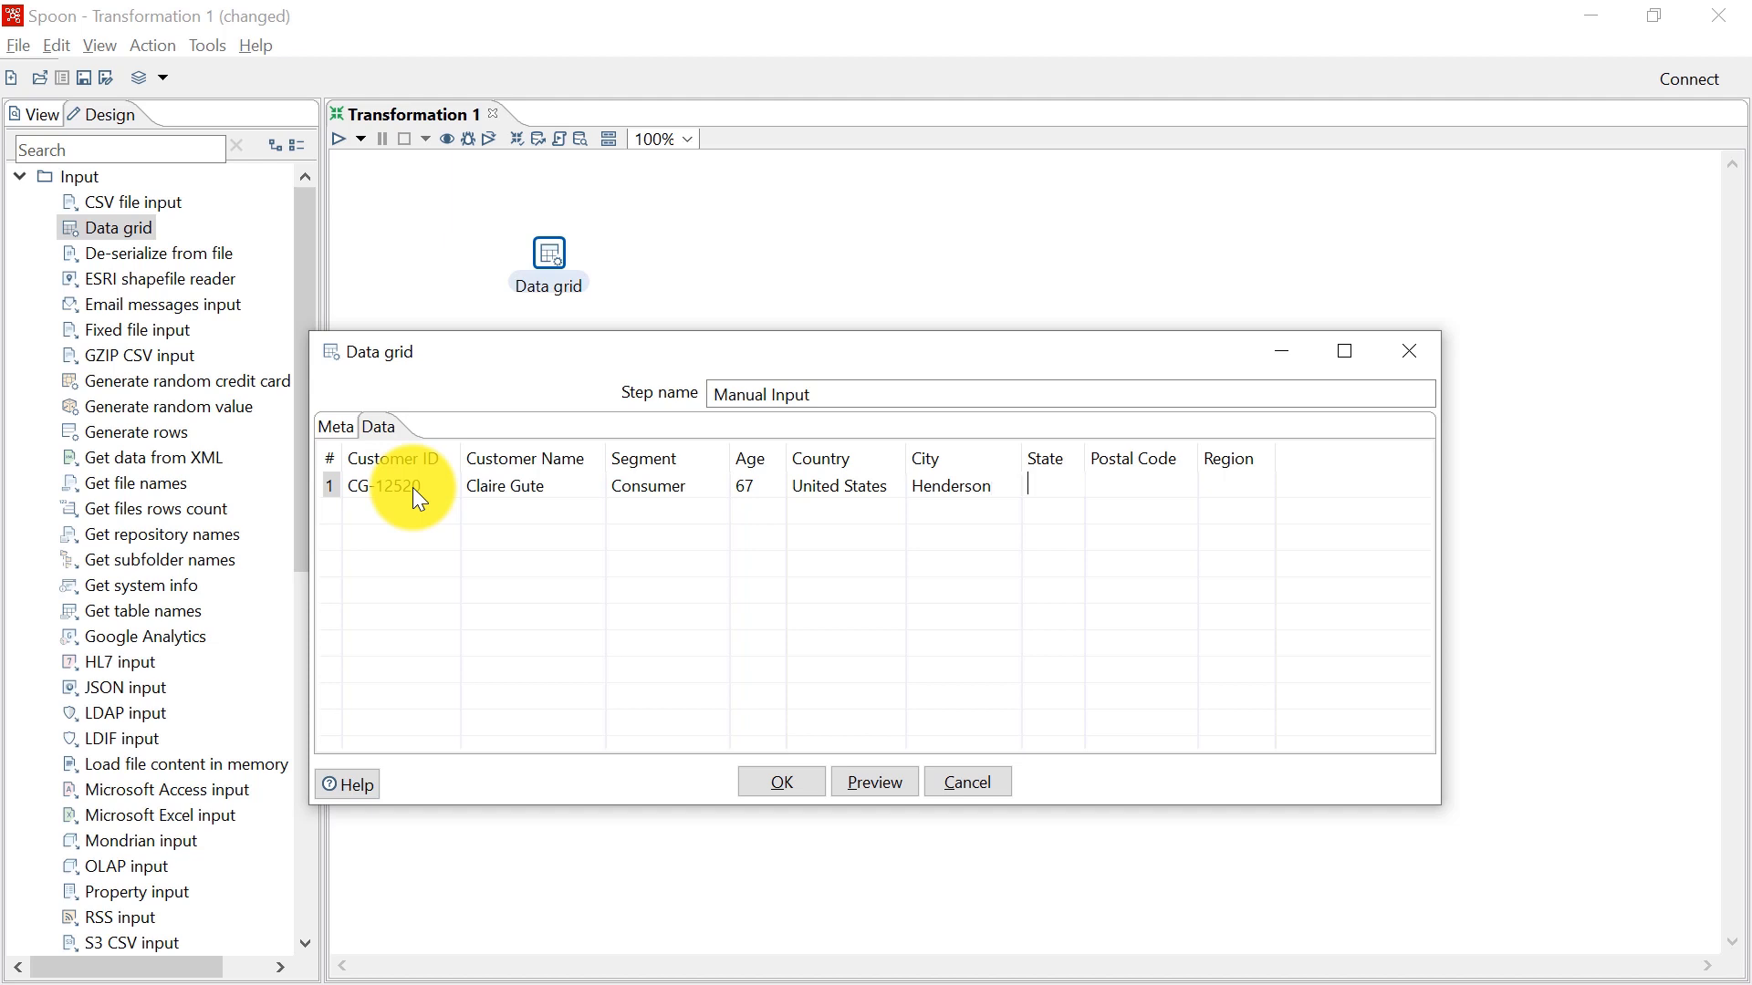
Complete the first customer's row with state Kentucky, the postal code and region South.
{"action": "type", "text": "Kentucky"}
{"action": "key", "text": "Tab"}
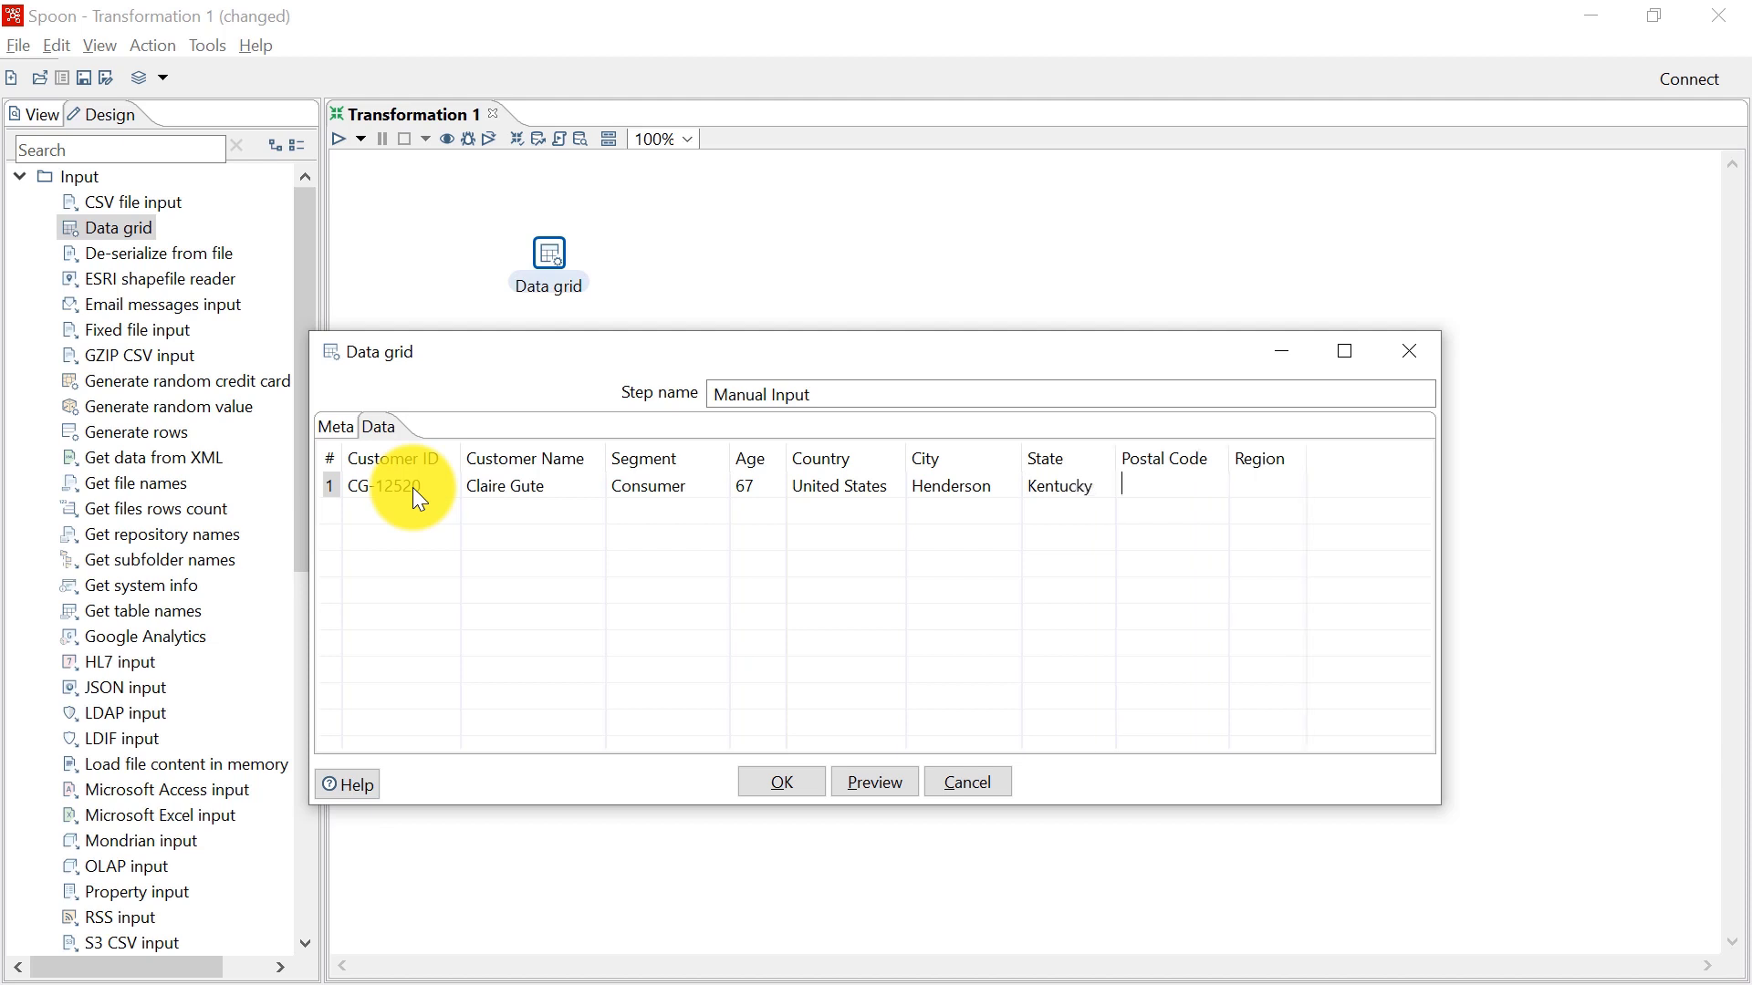
{"action": "type", "text": "42420"}
{"action": "key", "text": "Tab"}
{"action": "type", "text": "South"}
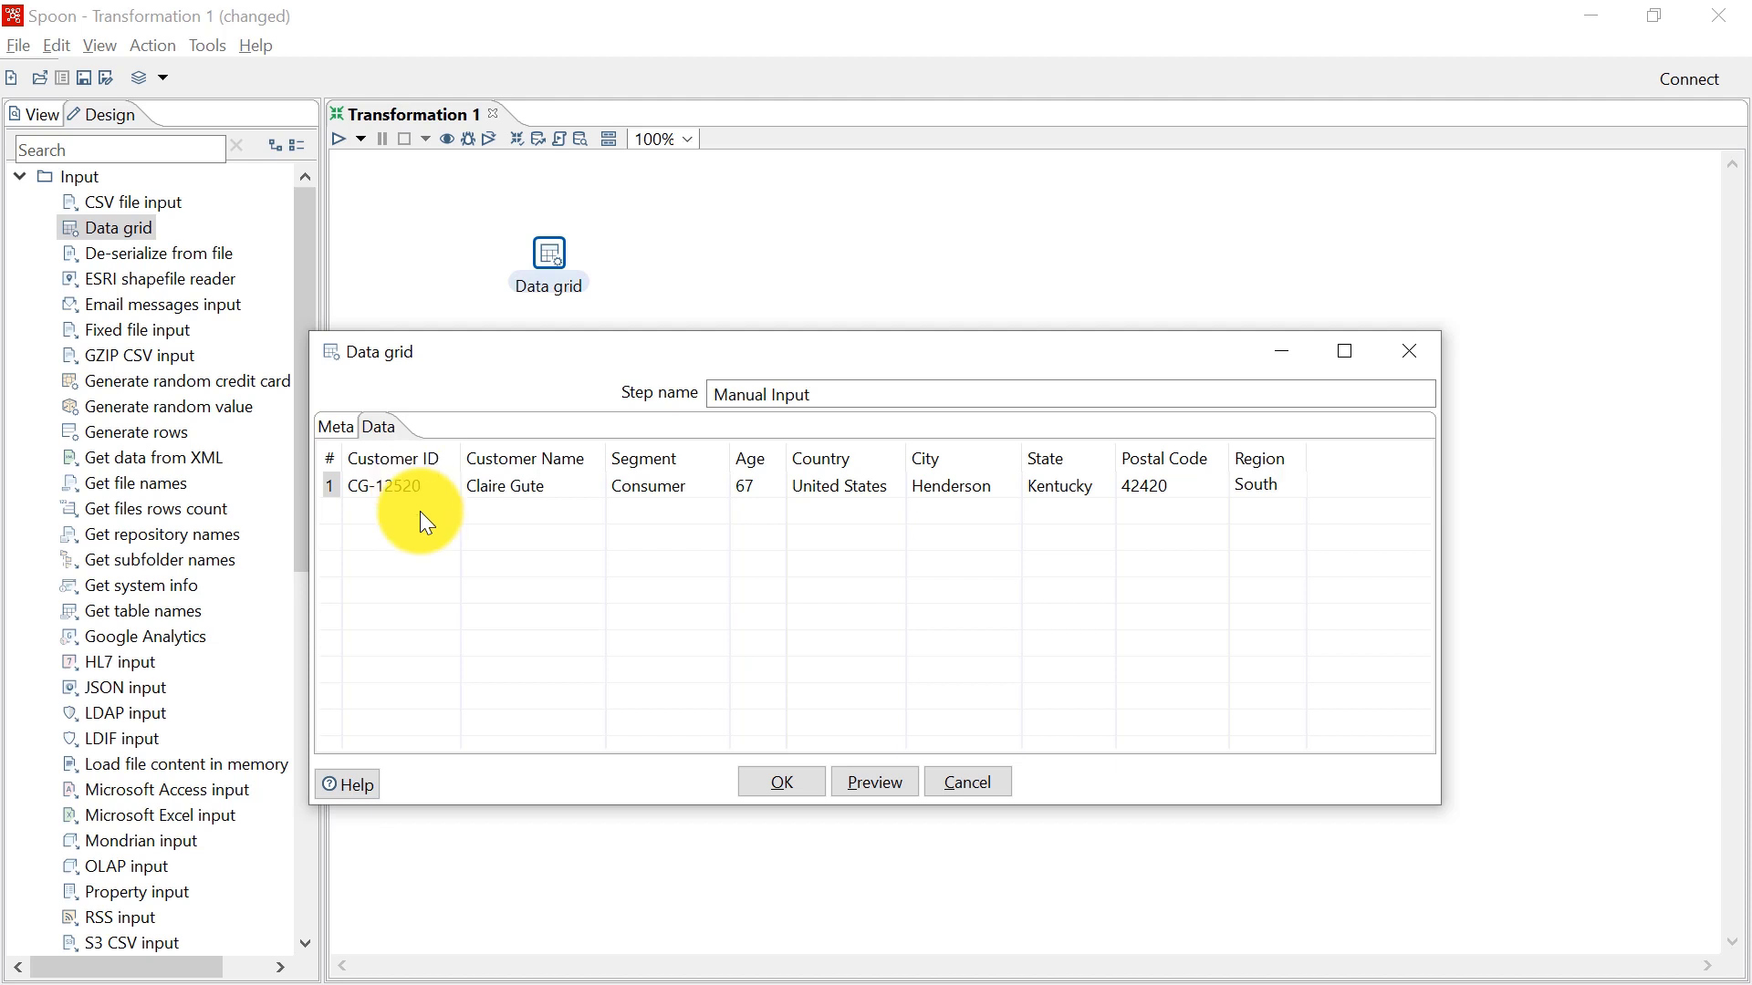
Start a second data row with the second customer's ID, full name and segment Corporate.
{"action": "left_click", "coordinate": [425, 524]}
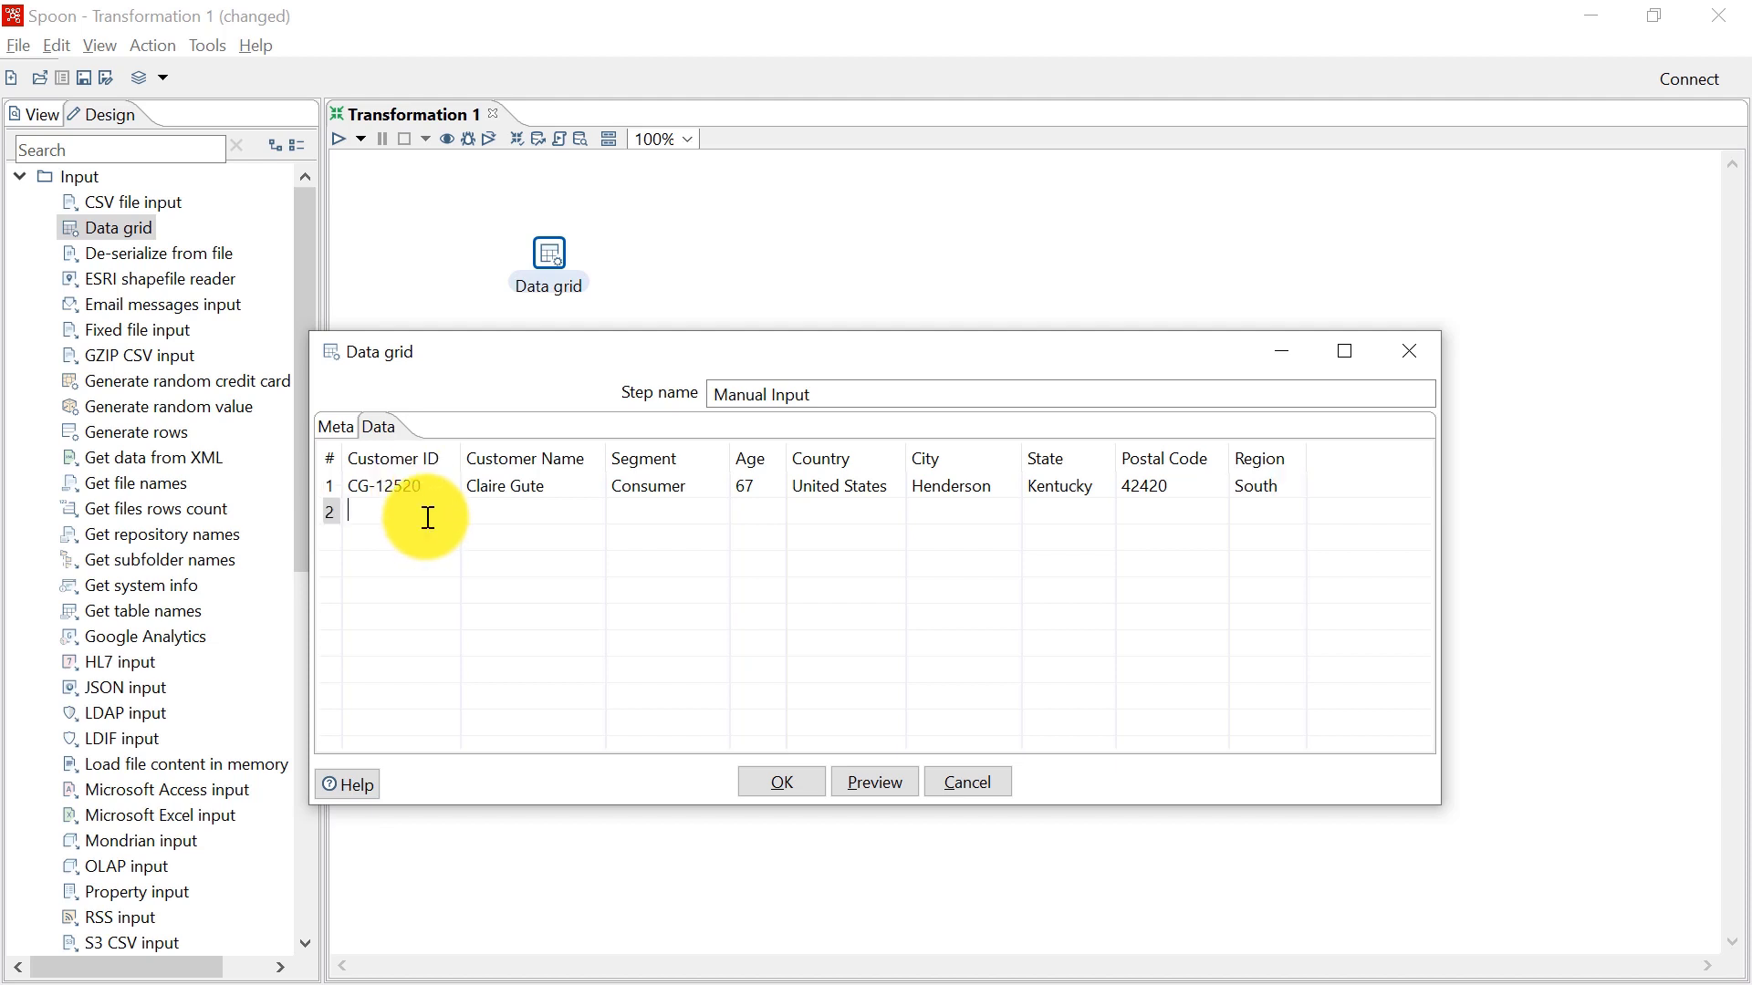
{"action": "type", "text": "DV-13045"}
{"action": "key", "text": "Tab"}
{"action": "type", "text": "Darrim Van Huff"}
{"action": "key", "text": "Tab"}
{"action": "type", "text": "Corpor"}
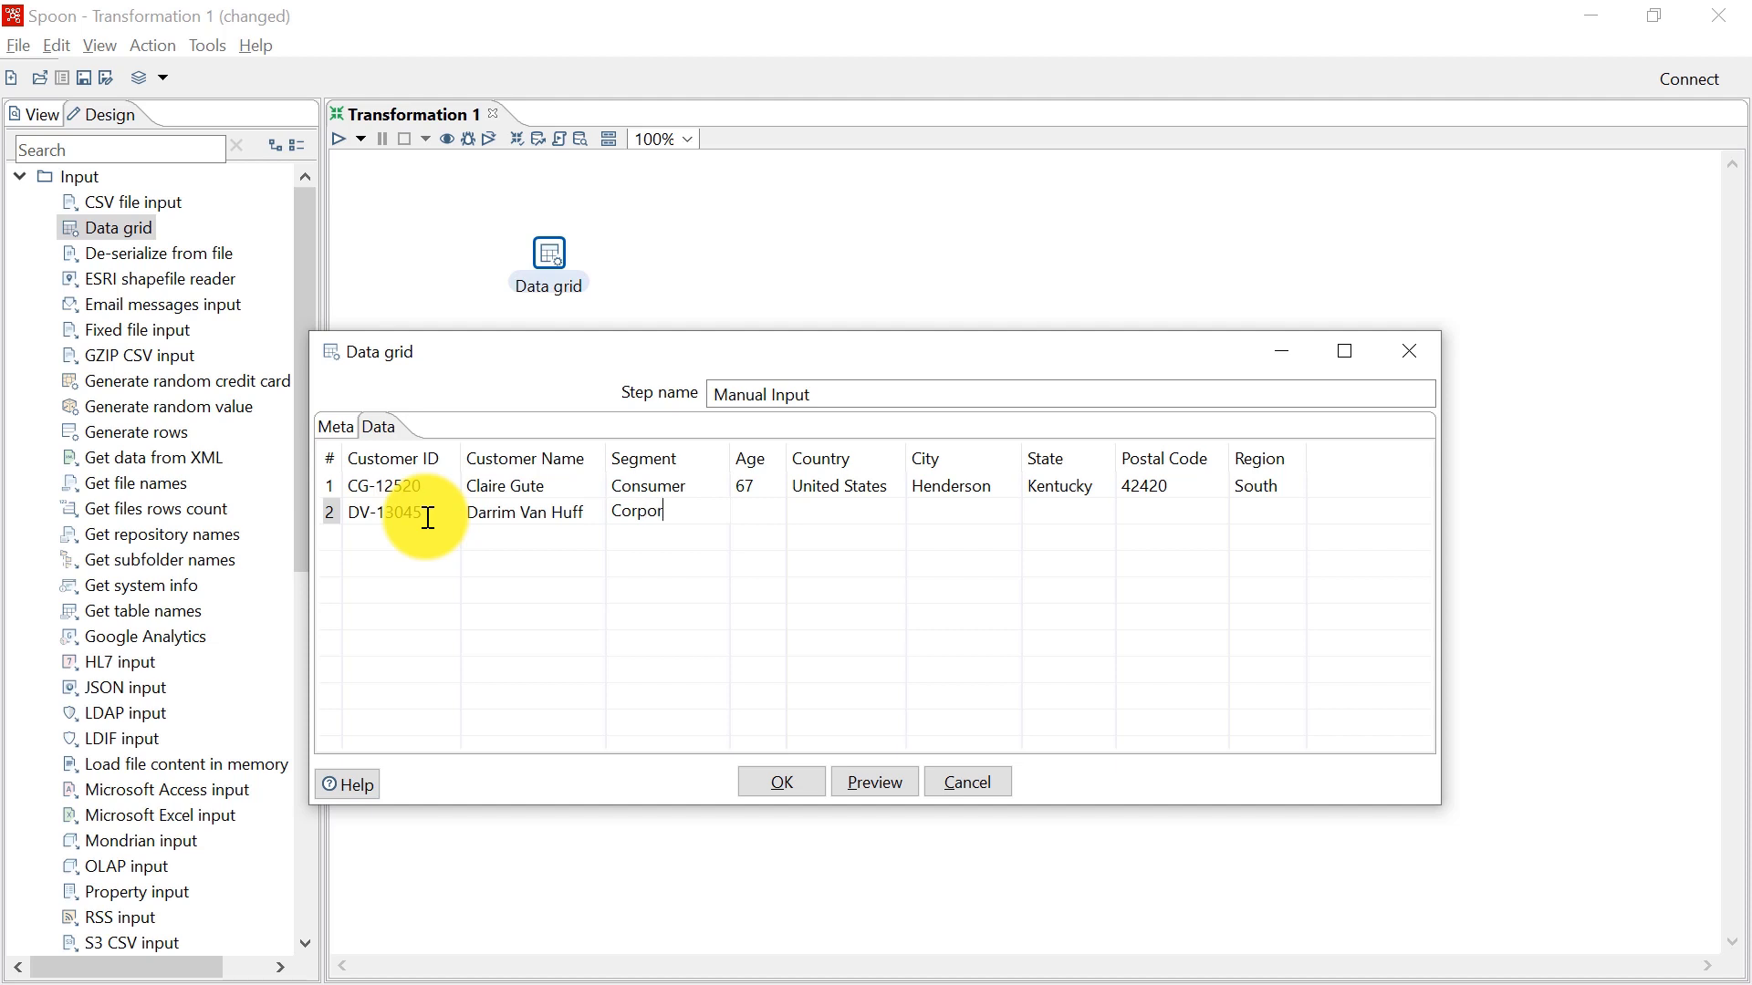
{"action": "type", "text": "ate"}
{"action": "key", "text": "Tab"}
Fill in the second customer's age as 31, country as United Sates and city as Los Angeles.
{"action": "type", "text": "31"}
{"action": "key", "text": "Tab"}
{"action": "type", "text": "United Sates"}
{"action": "key", "text": "Tab"}
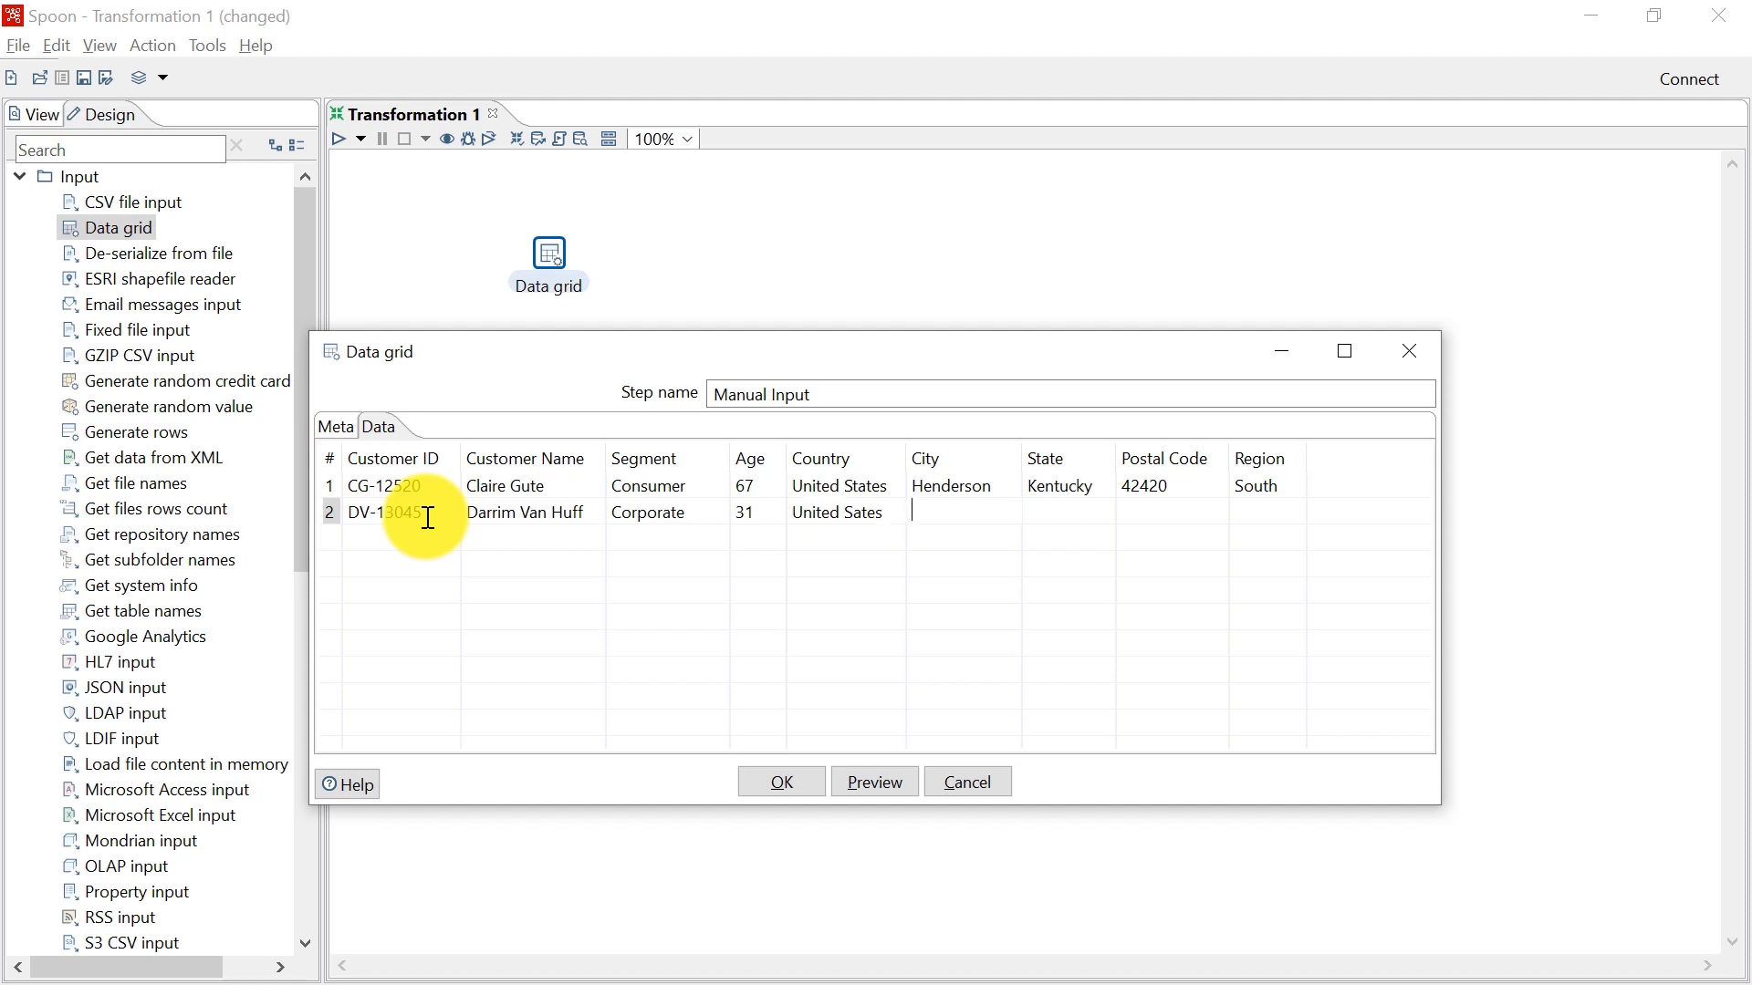
{"action": "type", "text": "Los Angeles"}
{"action": "key", "text": "Tab"}
Complete the second customer's row with state California, the postal code and region West.
{"action": "type", "text": "California"}
{"action": "key", "text": "Tab"}
{"action": "type", "text": "90036"}
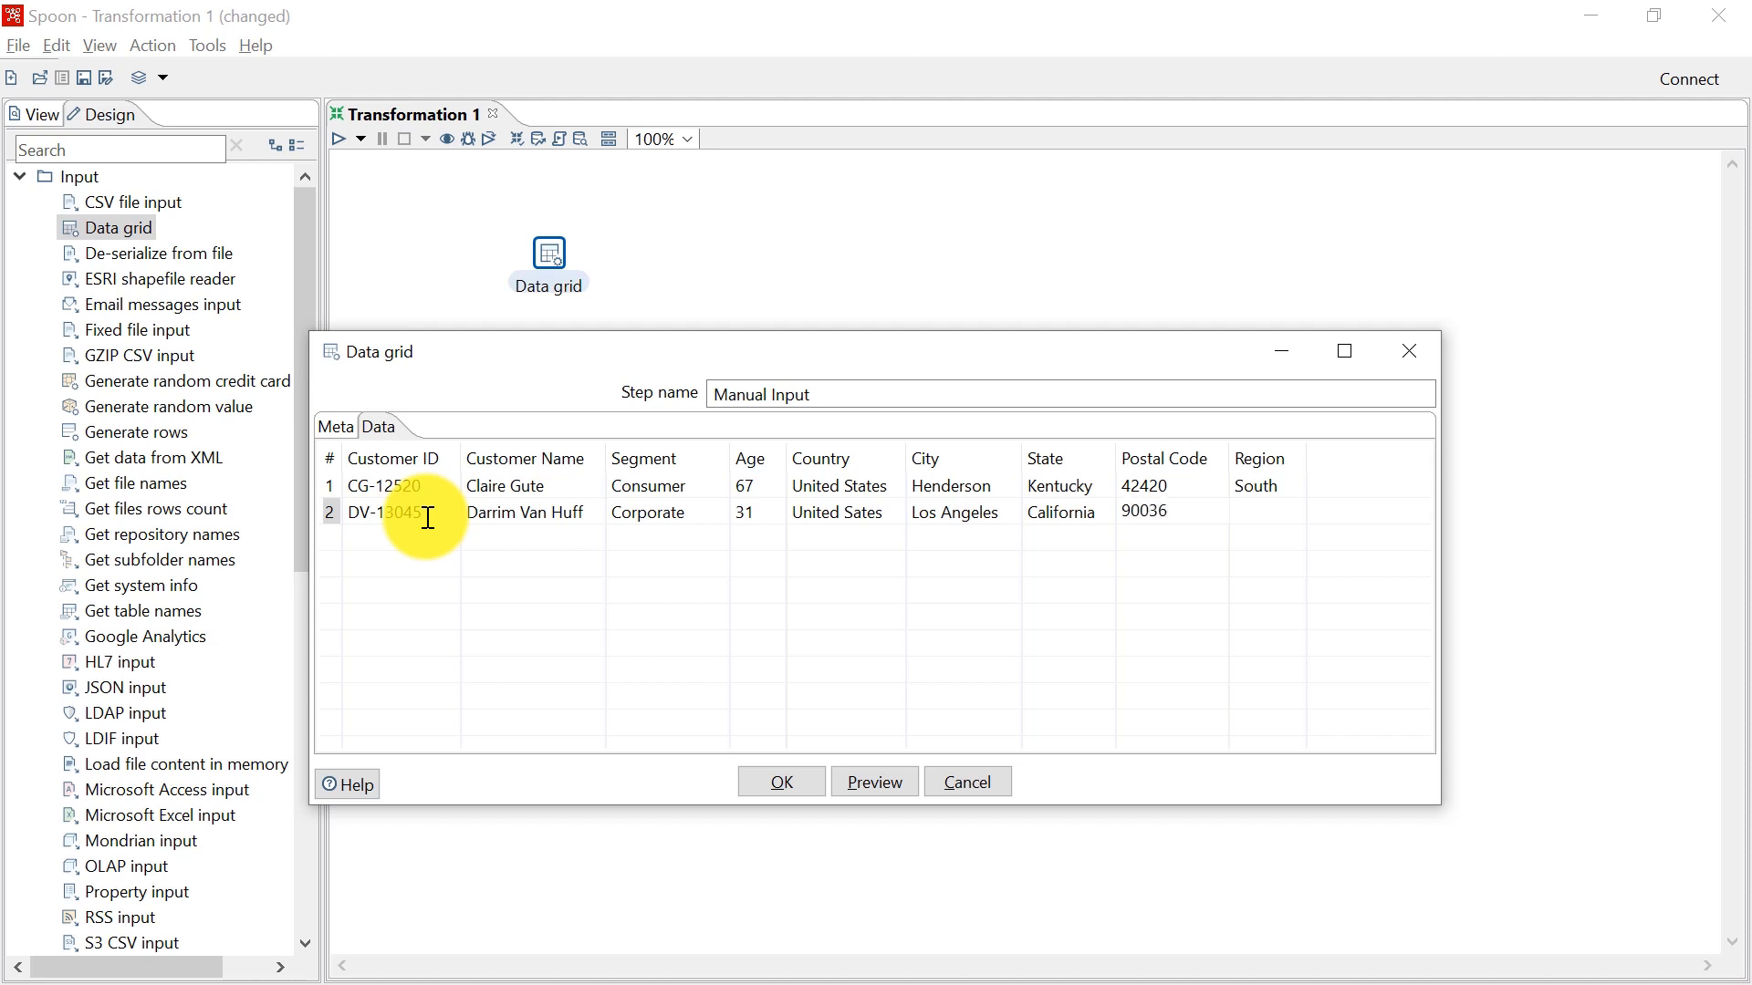
{"action": "key", "text": "Tab"}
{"action": "type", "text": "West"}
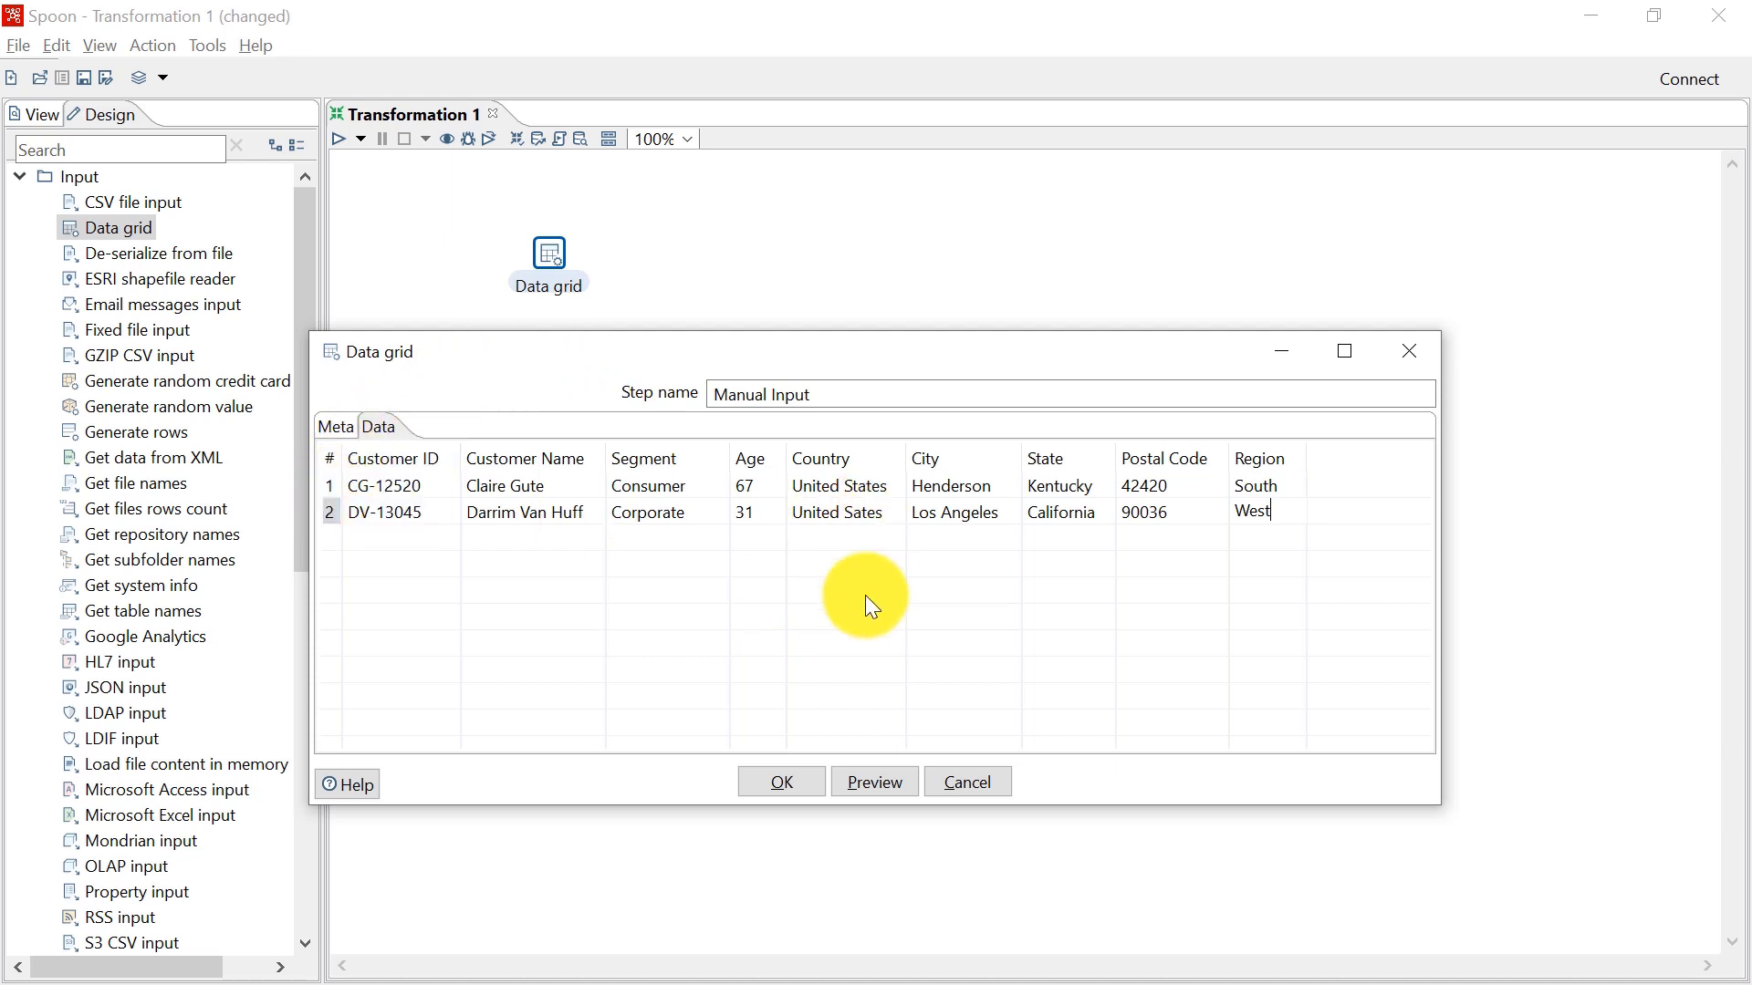
Preview the Manual Input rows with a reduced preview size, and accept the Data grid settings.
{"action": "left_click", "coordinate": [893, 781]}
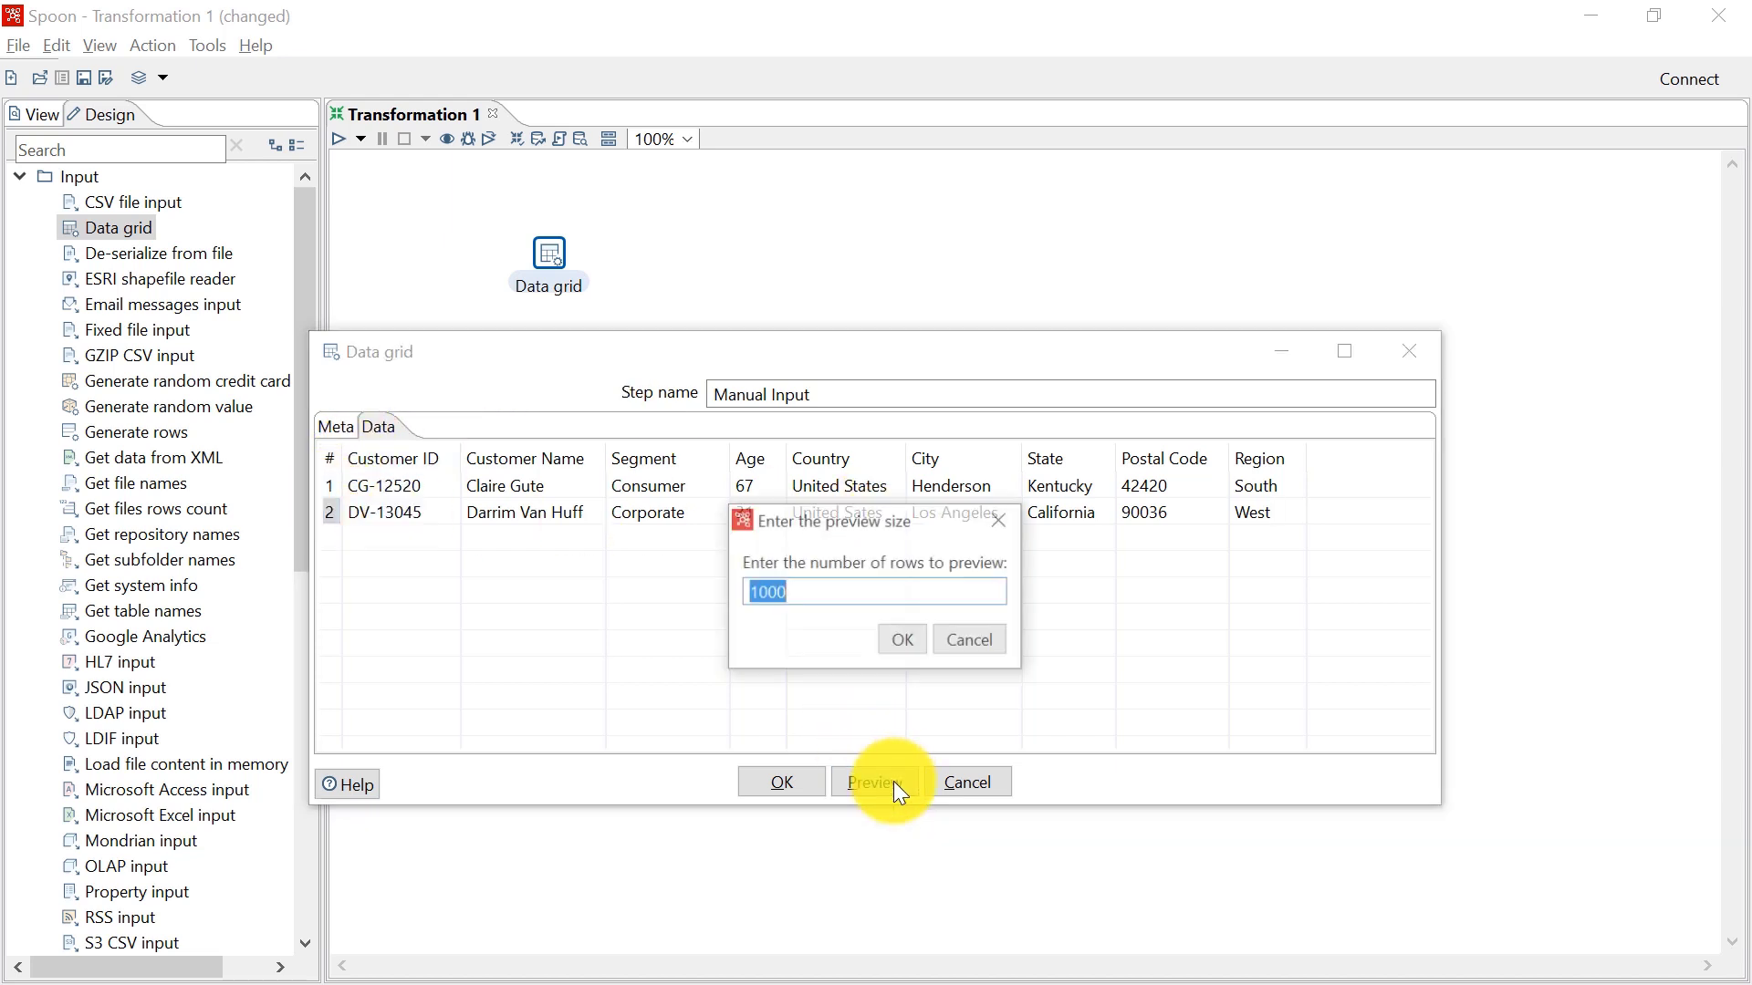
{"action": "left_click", "coordinate": [798, 600]}
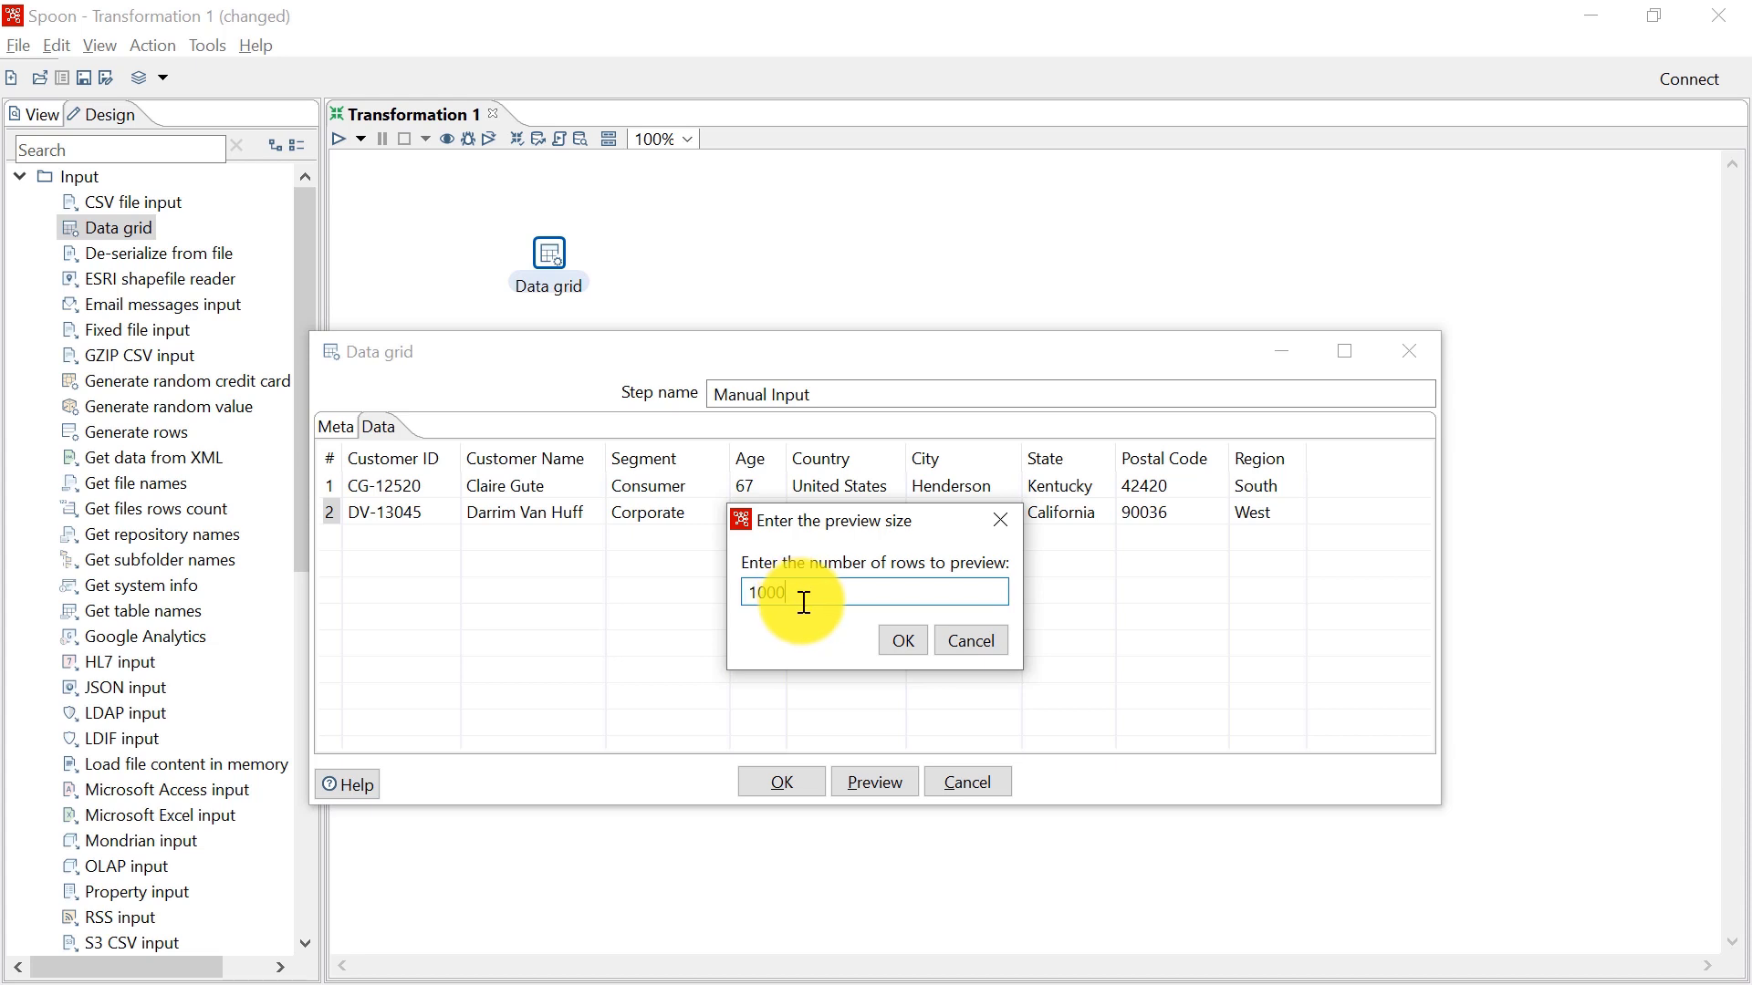
{"action": "key", "text": "BackSpace"}
{"action": "key", "text": "Return"}
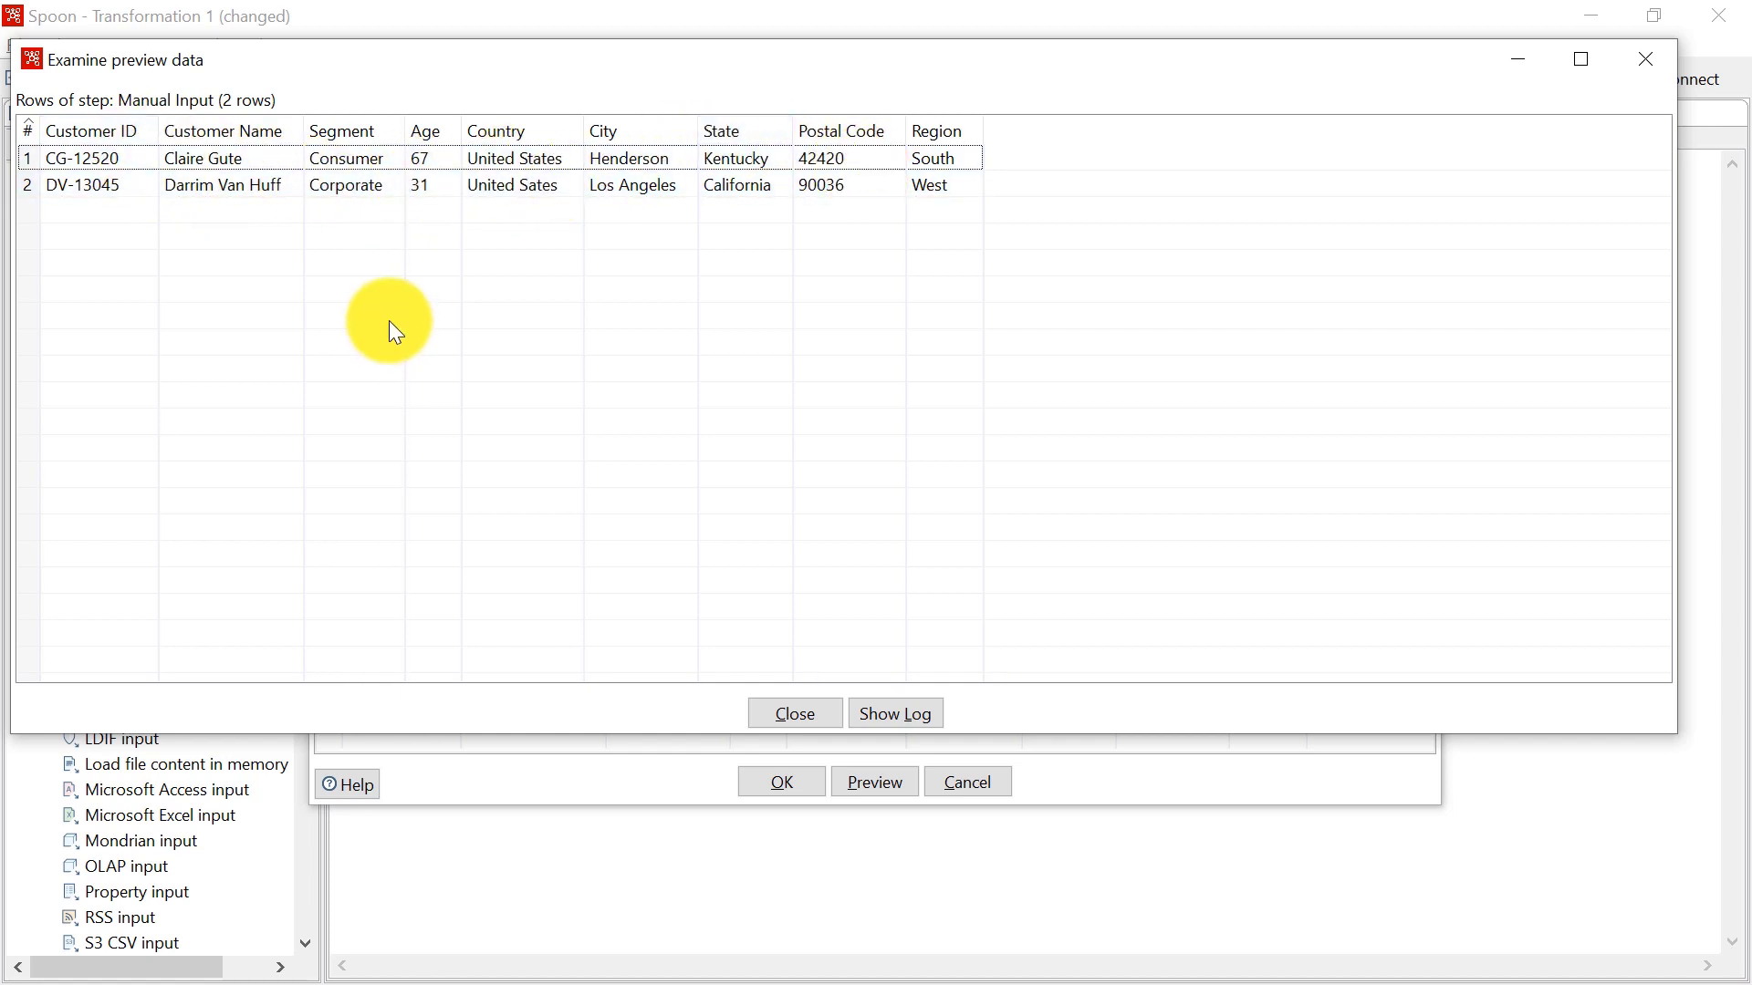
{"action": "left_click", "coordinate": [805, 713]}
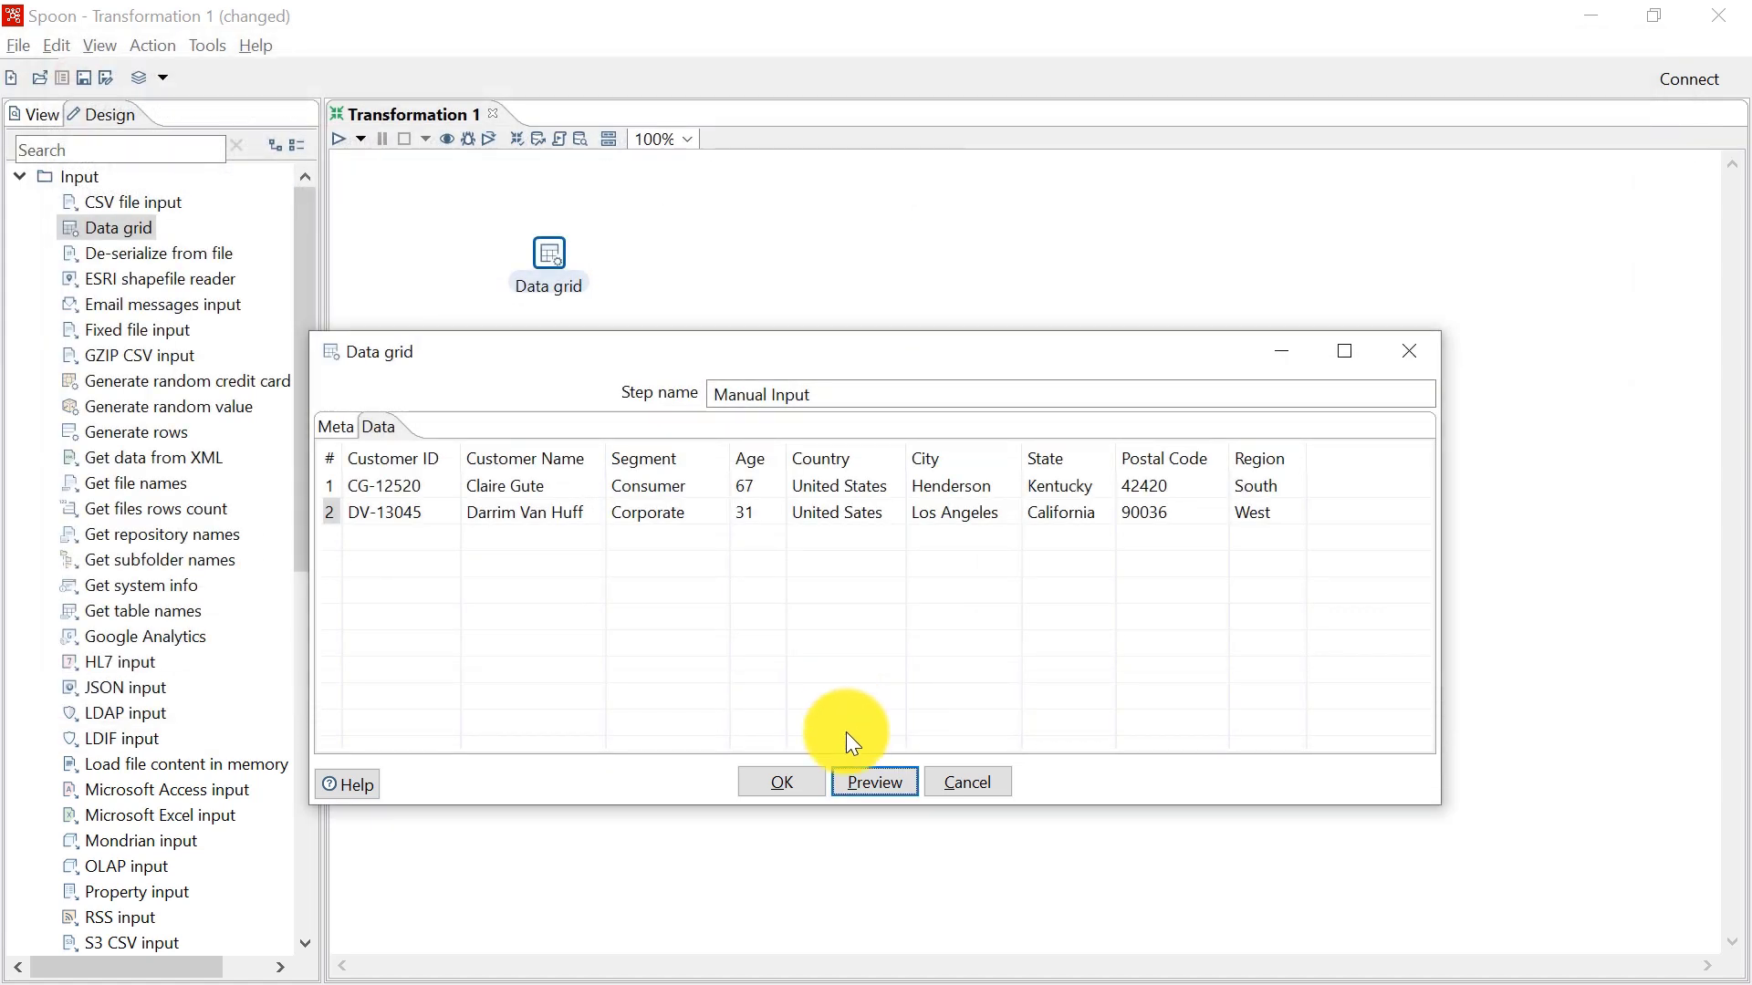
{"action": "left_click", "coordinate": [786, 780]}
{"action": "mouse_move", "coordinate": [559, 269]}
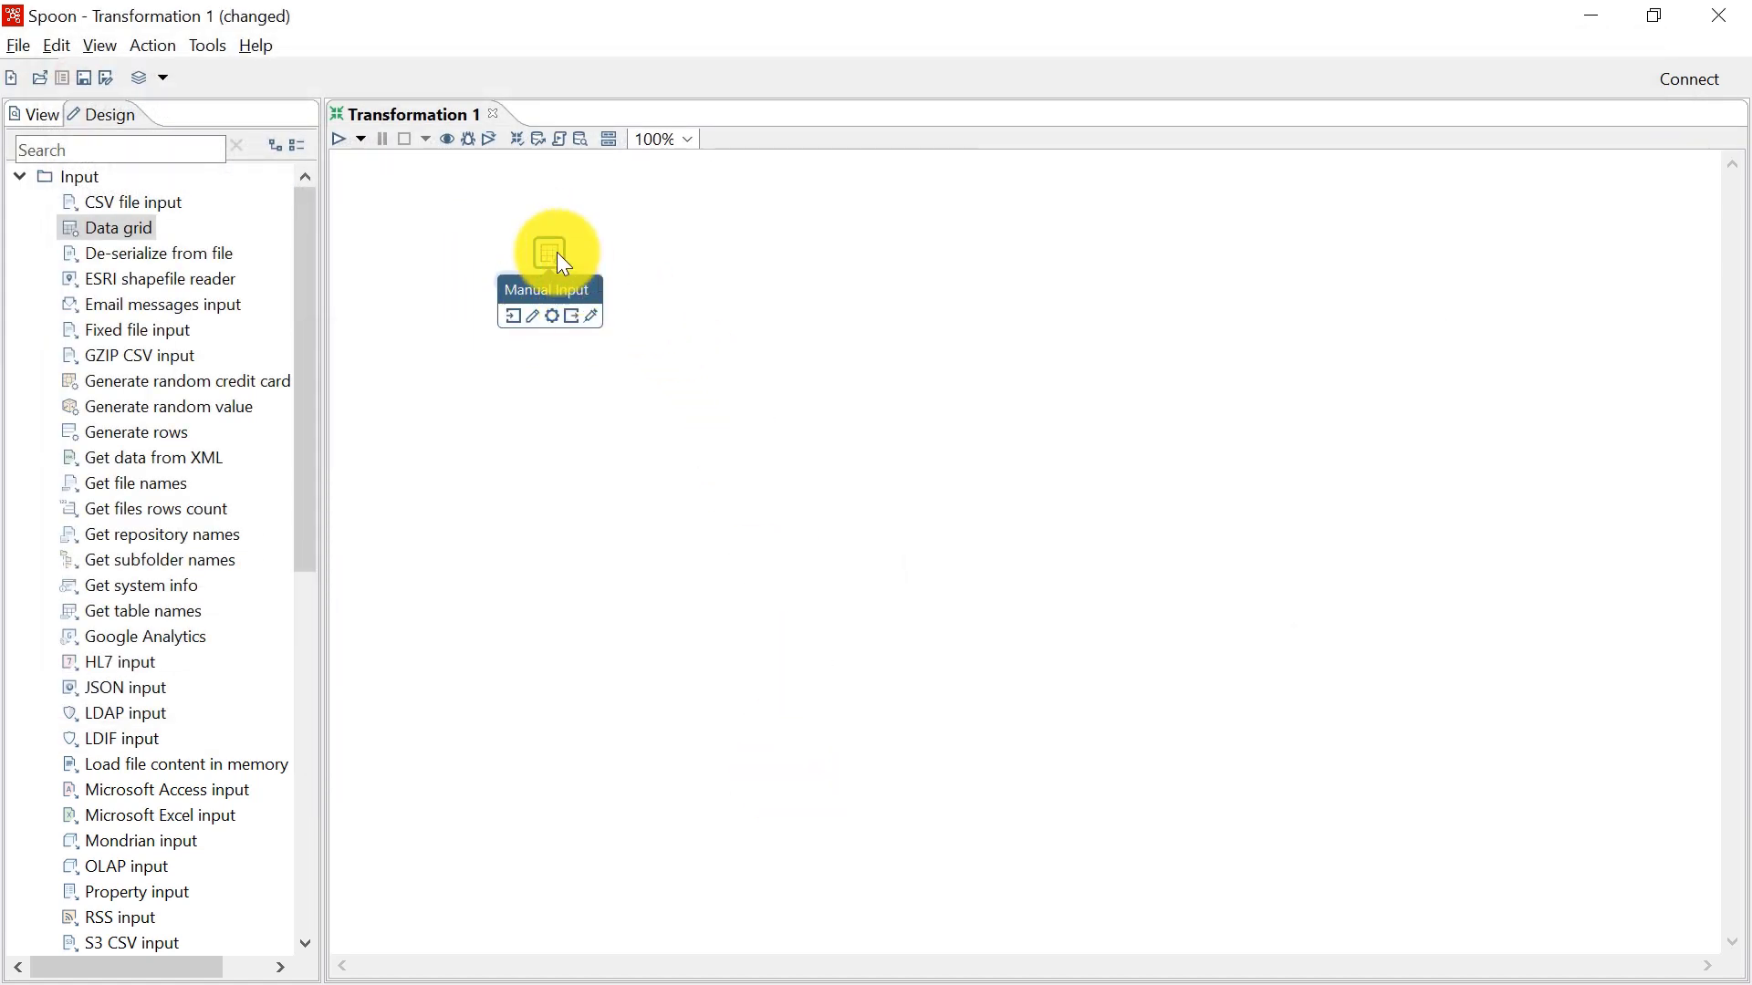